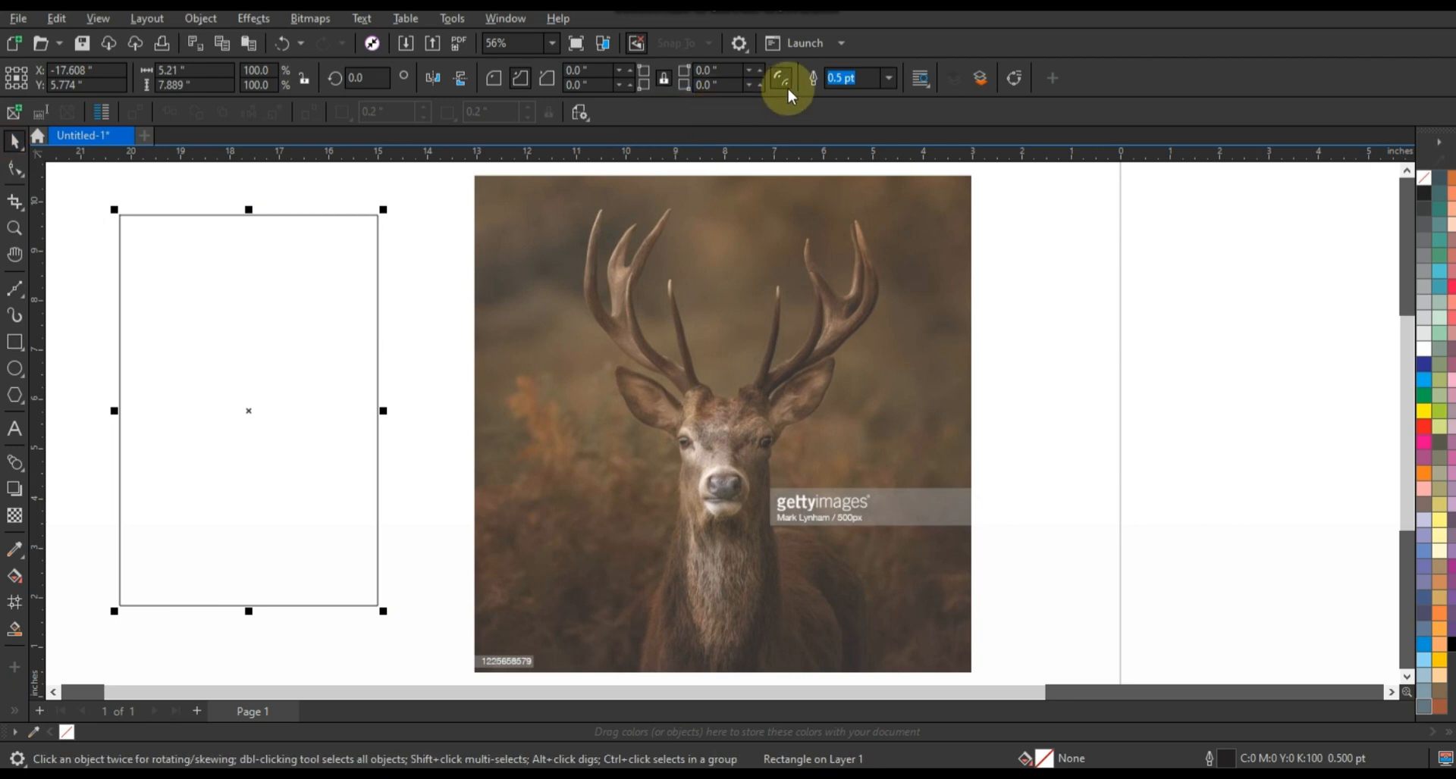
Step: Set the selected rectangle's outline width to 10 pt
click(888, 78)
click(838, 207)
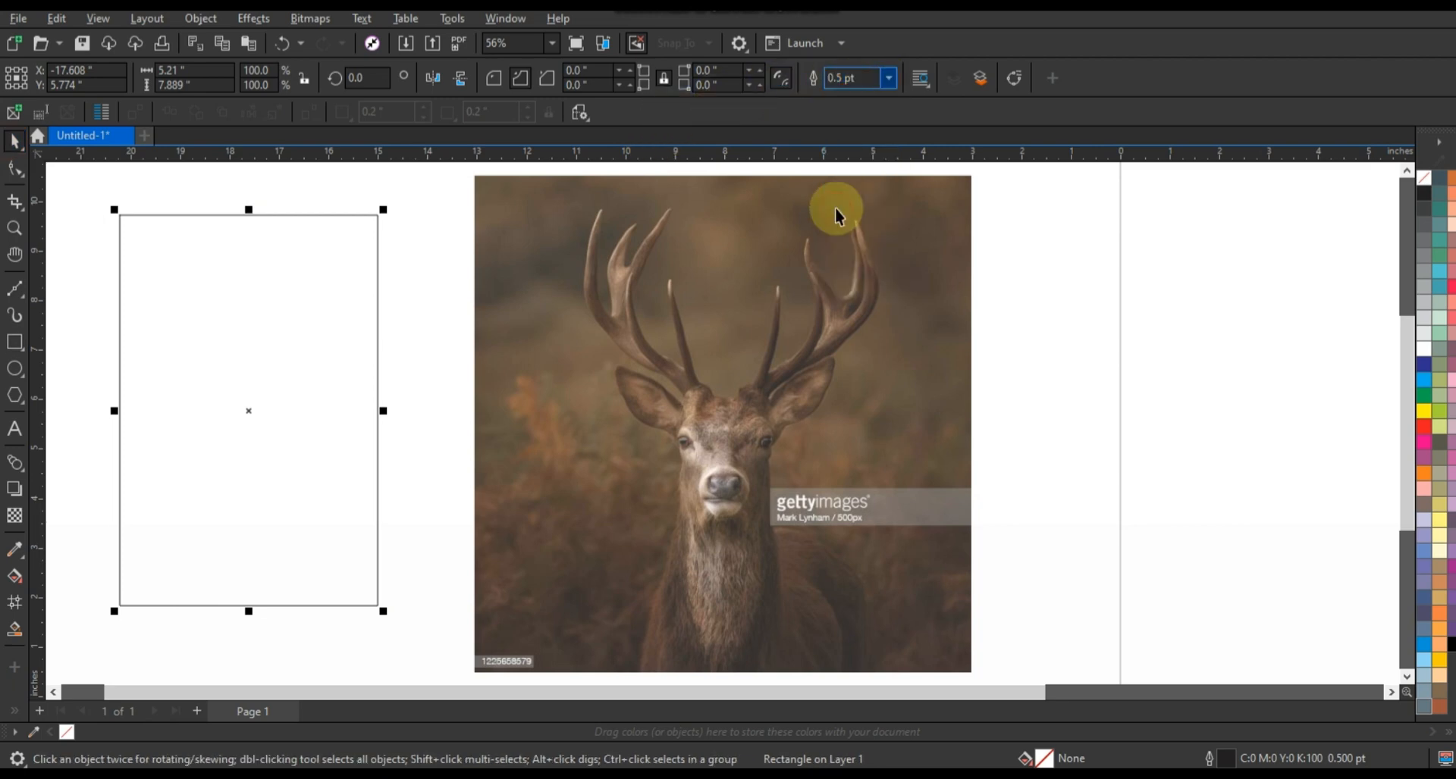
click(888, 79)
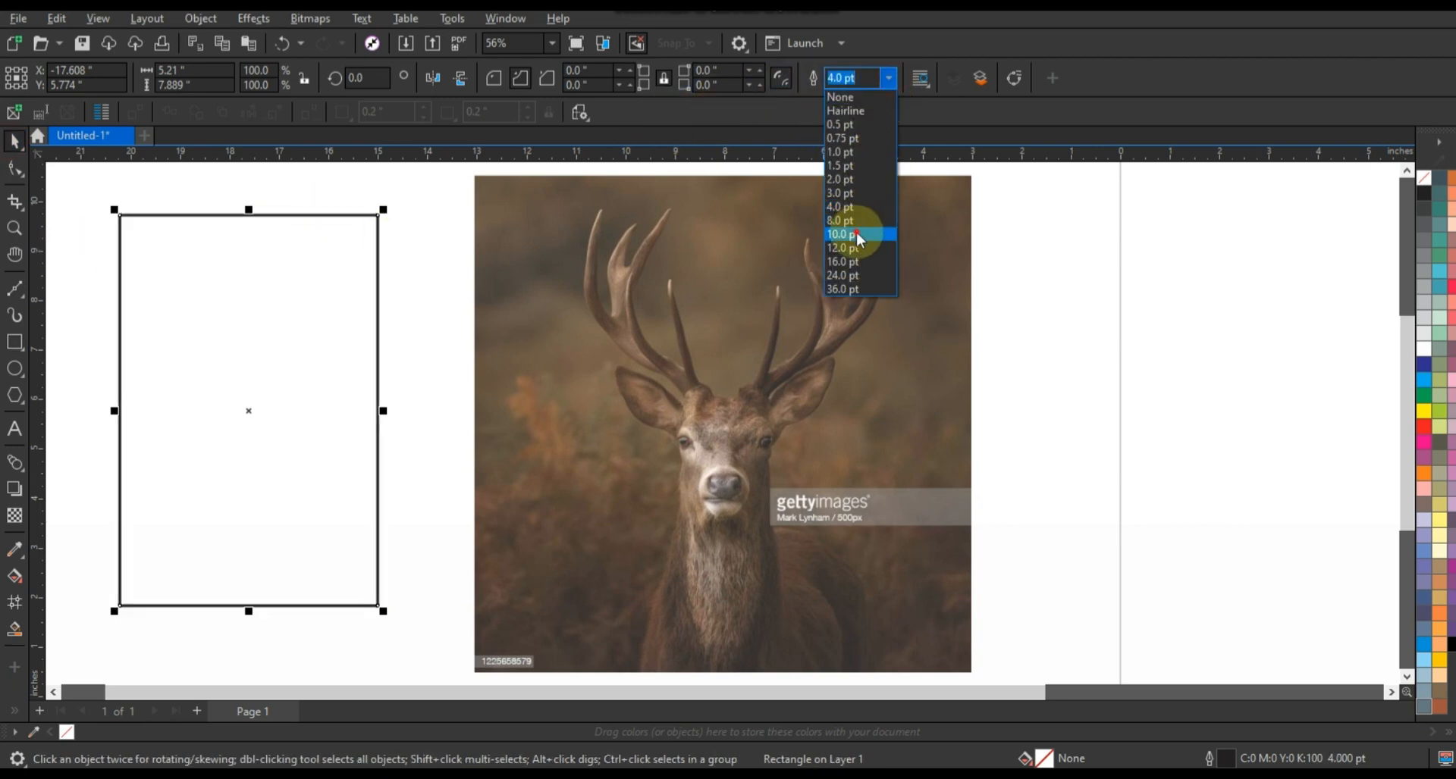
click(842, 235)
click(15, 168)
key(ctrl)
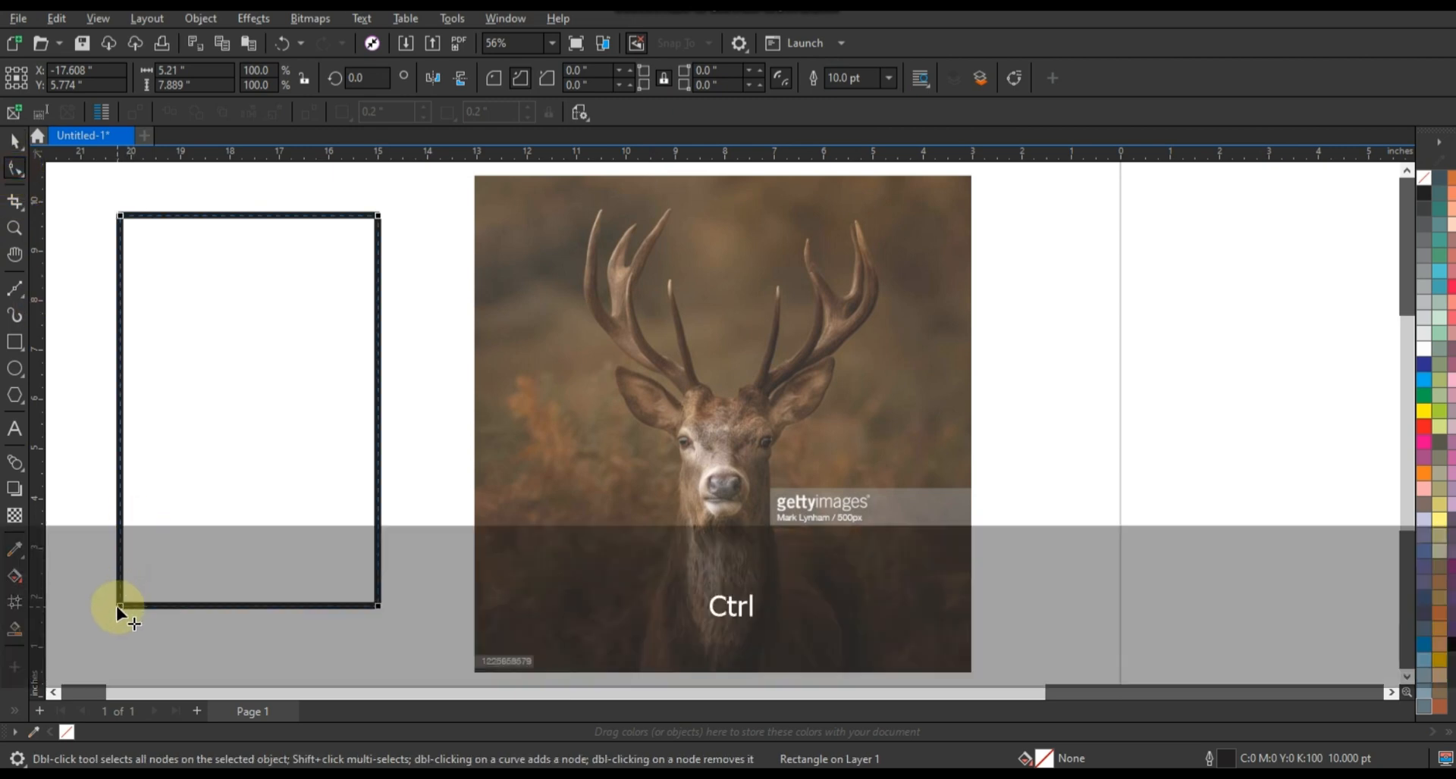
drag(119, 607, 66, 414)
key(ctrl+z)
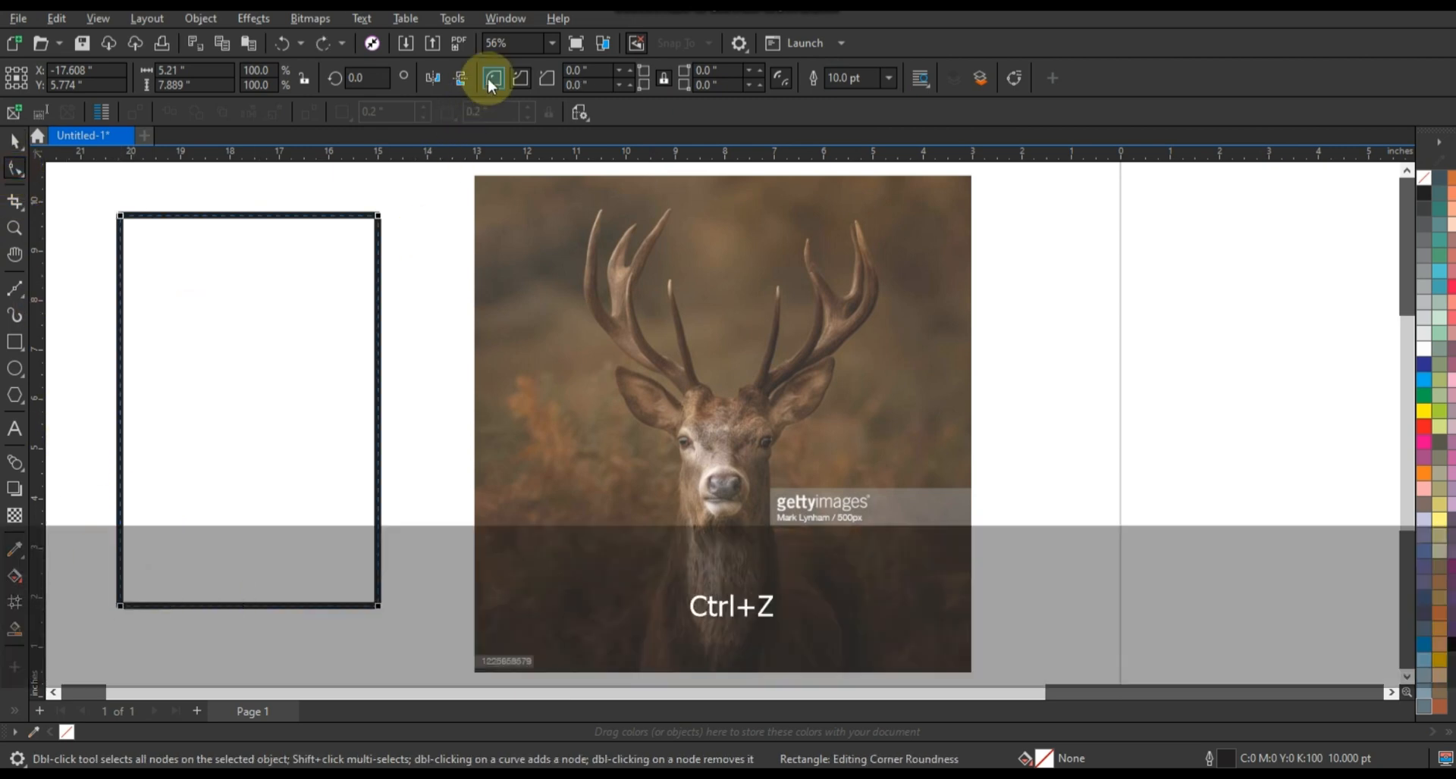
Step: Switch the rectangle to round corners and round its two bottom corners to about 2.605 in, forming a semicircular base
click(494, 78)
drag(118, 605, 76, 416)
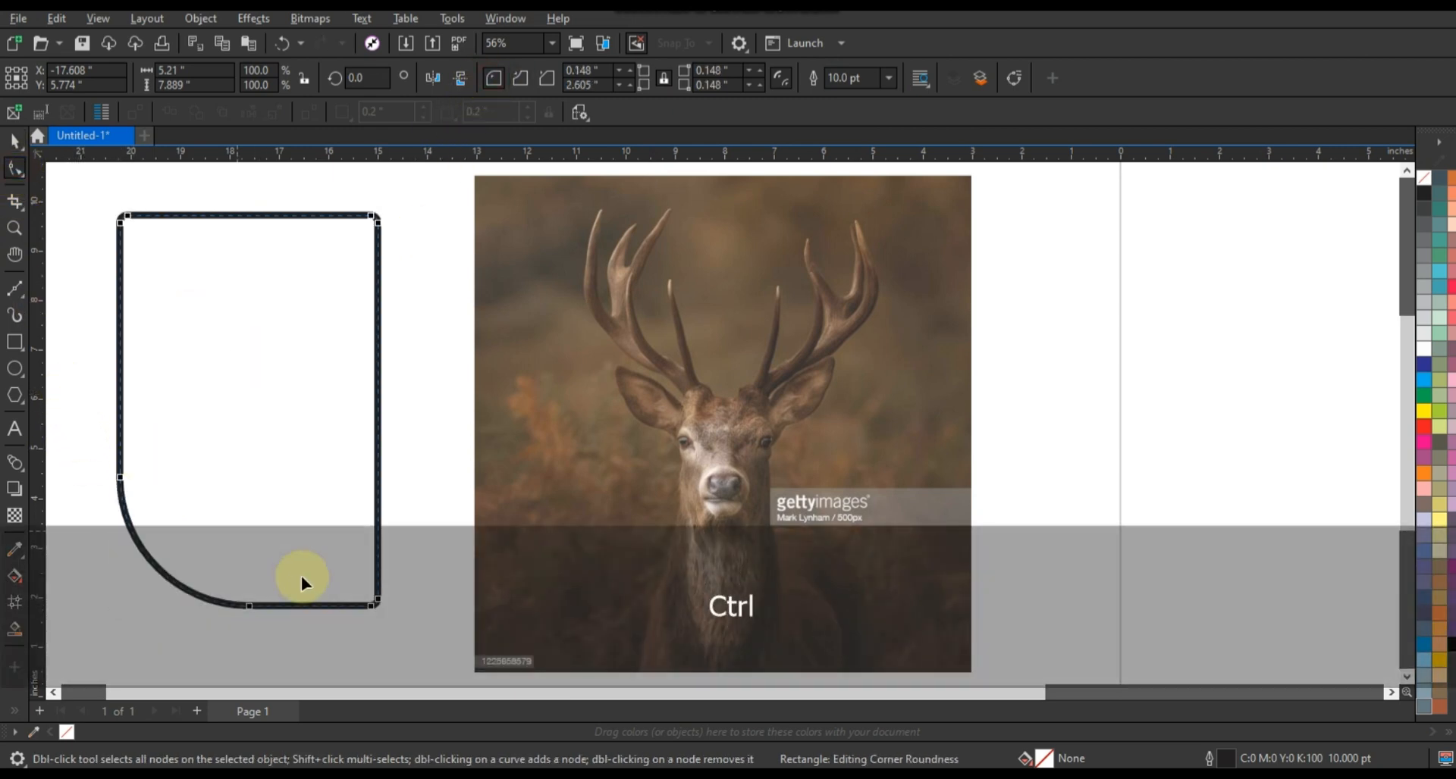
drag(358, 457, 376, 458)
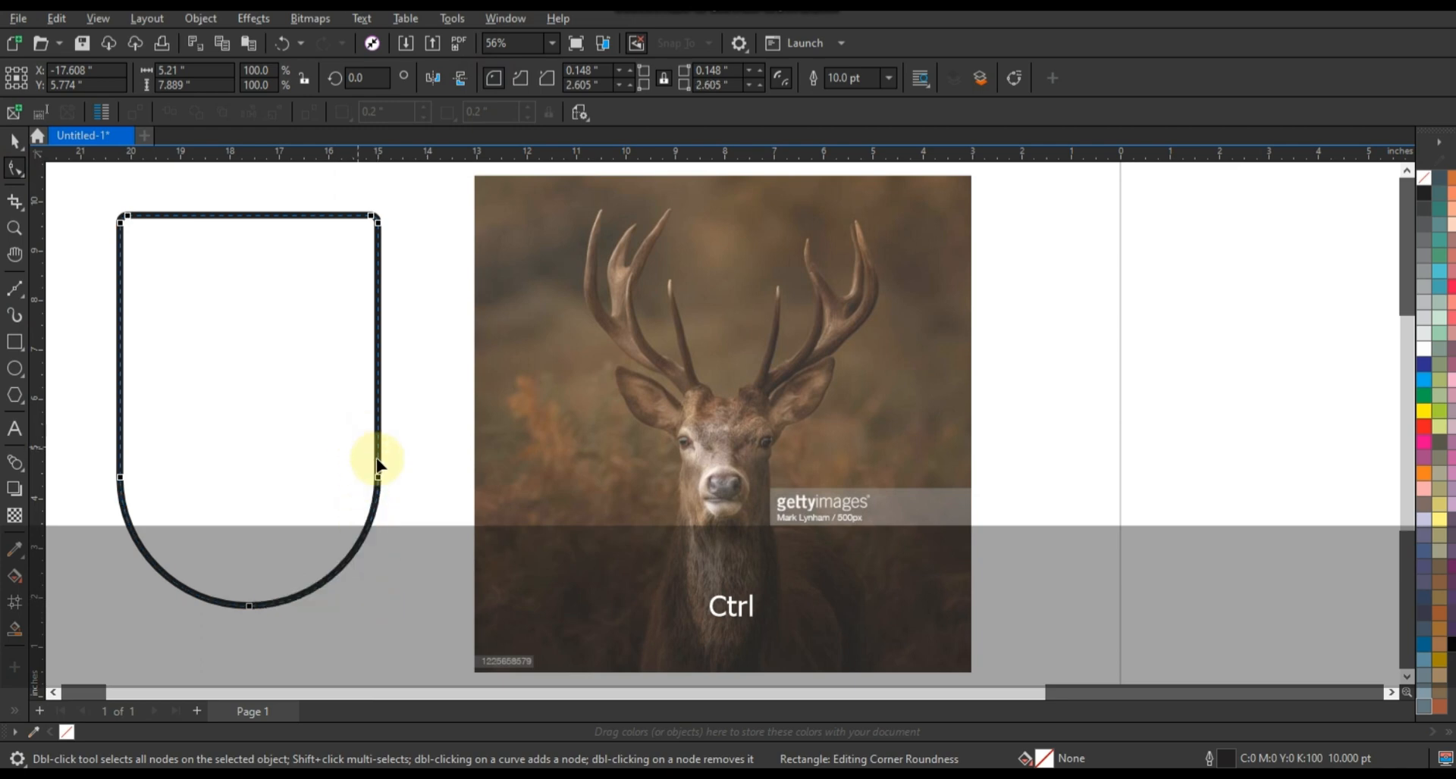
click(15, 140)
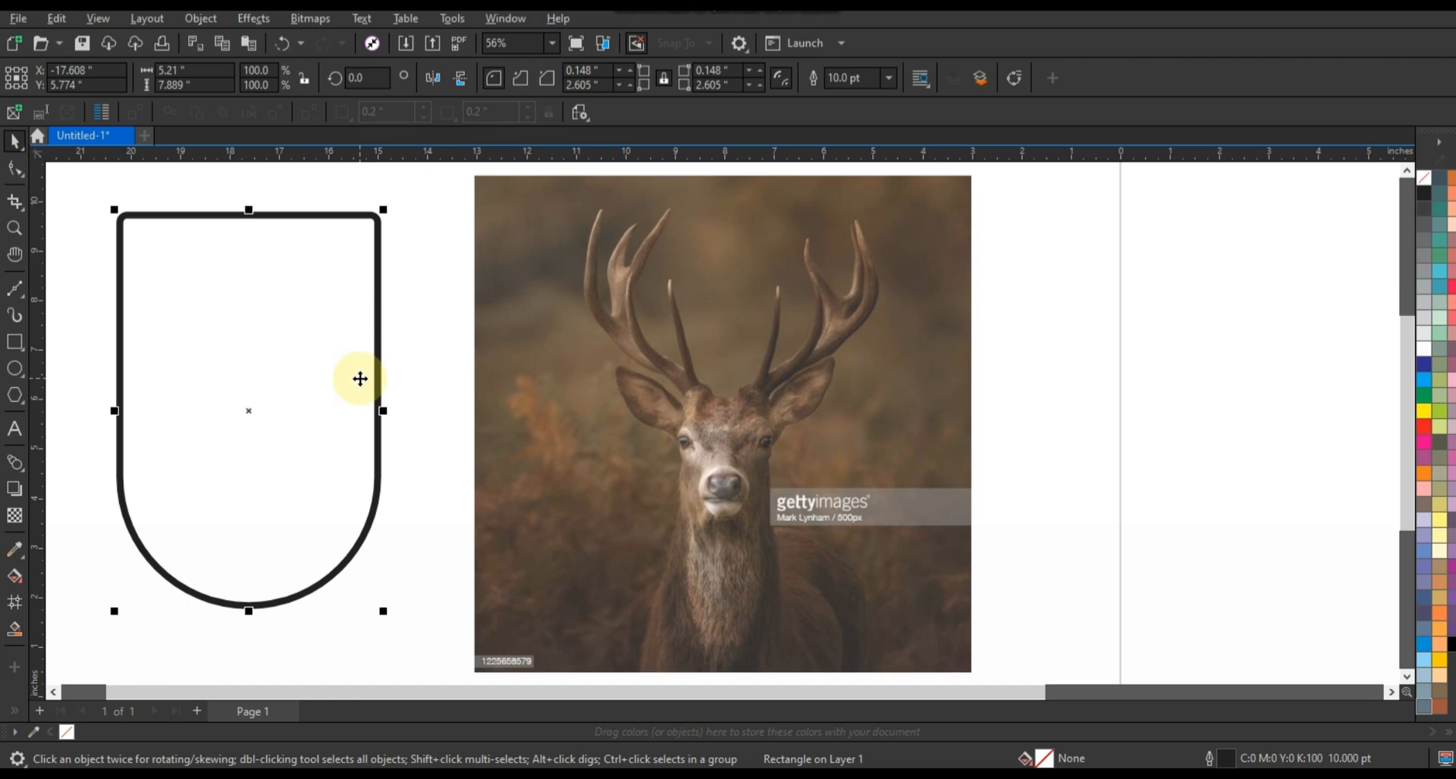
click(406, 393)
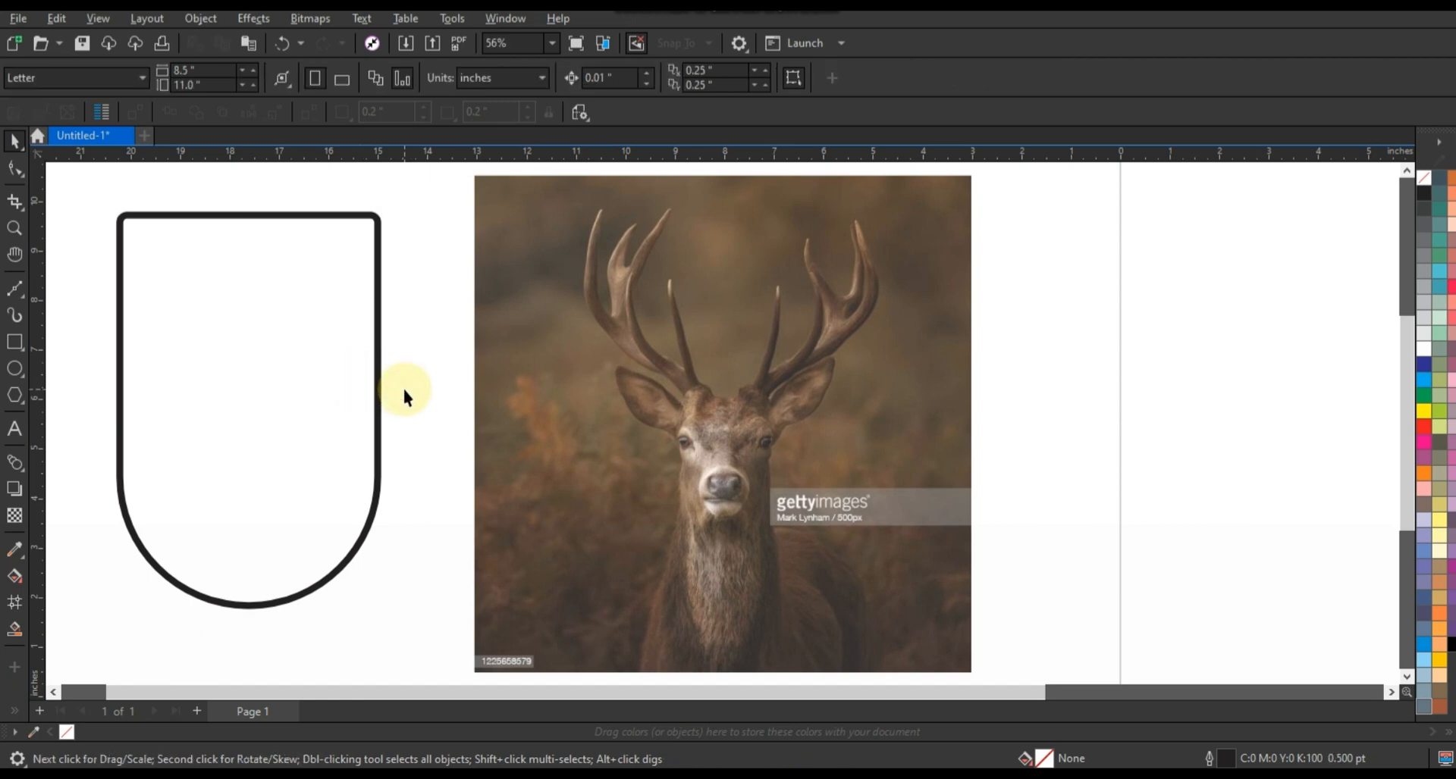
click(380, 393)
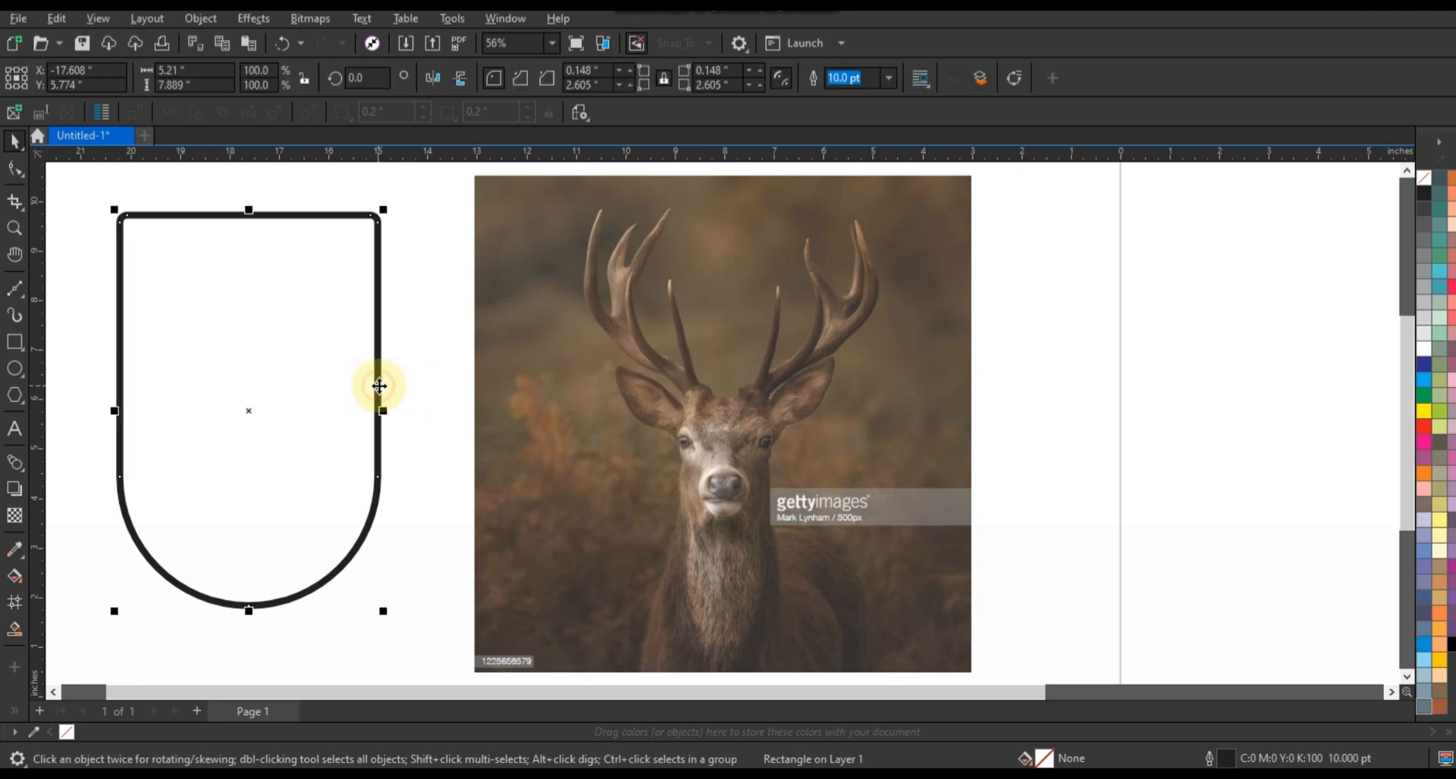
Step: Draw a circle about 4.638 in across in the lower part of the frame and centre it horizontally on the frame
click(14, 370)
drag(113, 350, 243, 588)
click(14, 163)
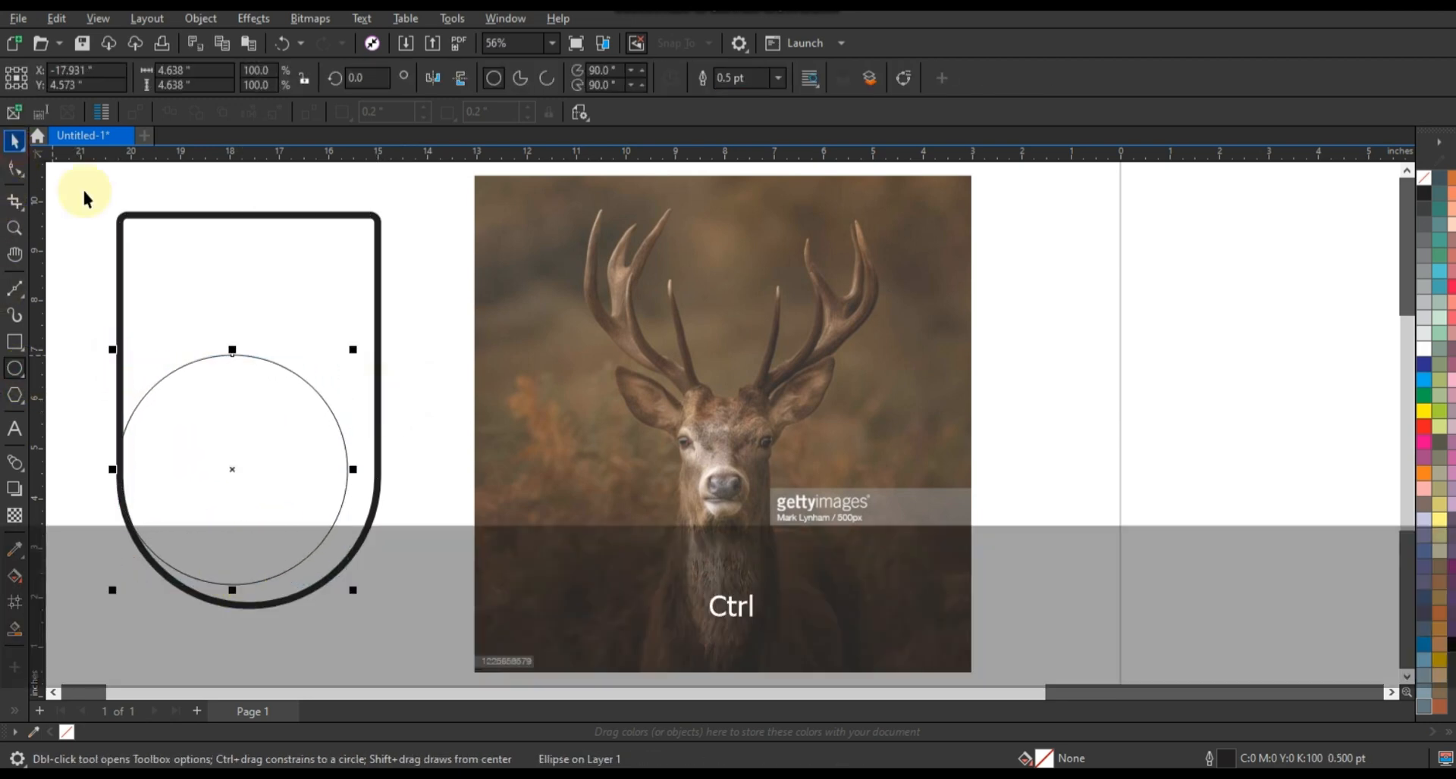
shift+click(235, 250)
key(c)
click(276, 405)
click(278, 400)
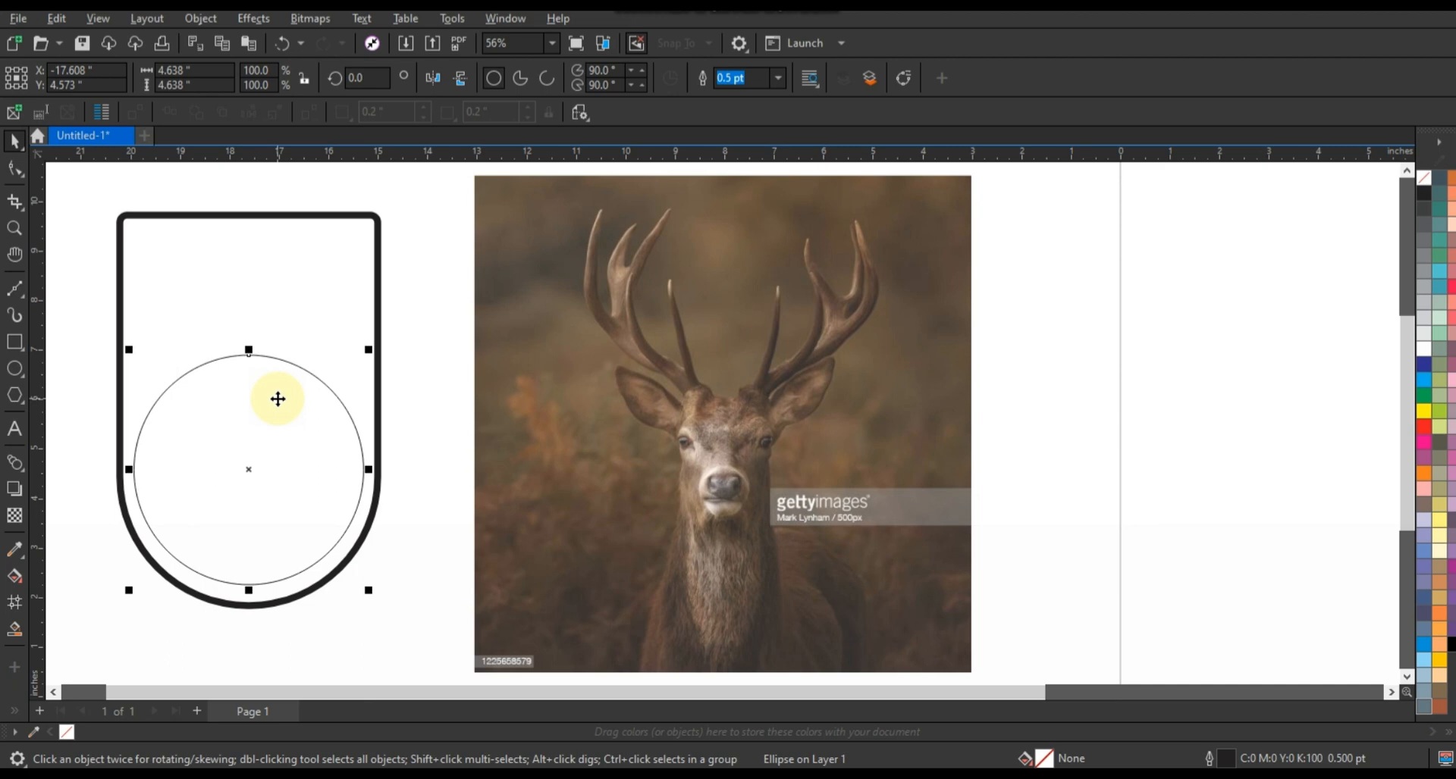
Step: Enlarge the circle proportionally to about 5.1 in across and nudge it down into the frame's rounded base
click(322, 384)
click(260, 417)
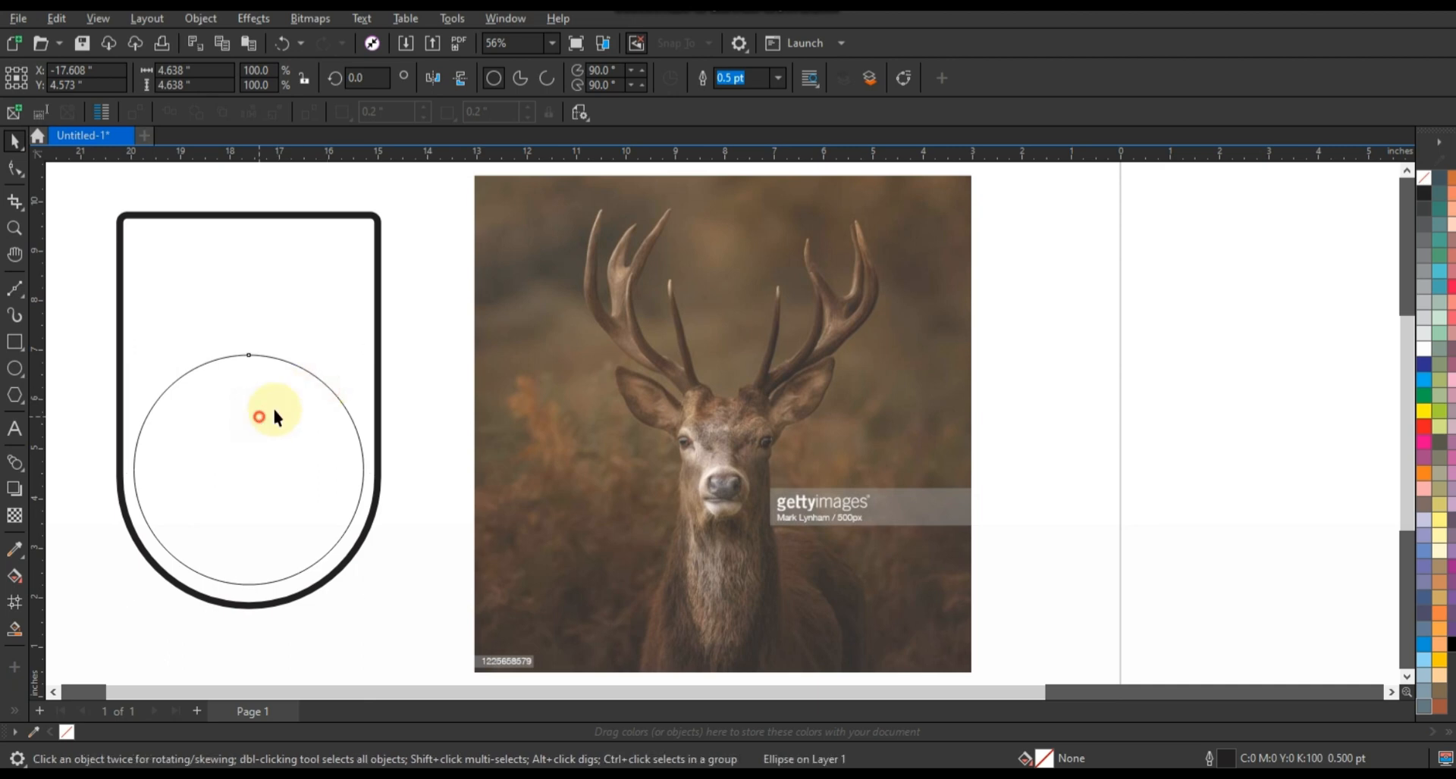
click(424, 354)
click(294, 404)
drag(368, 349, 379, 334)
key(Down)
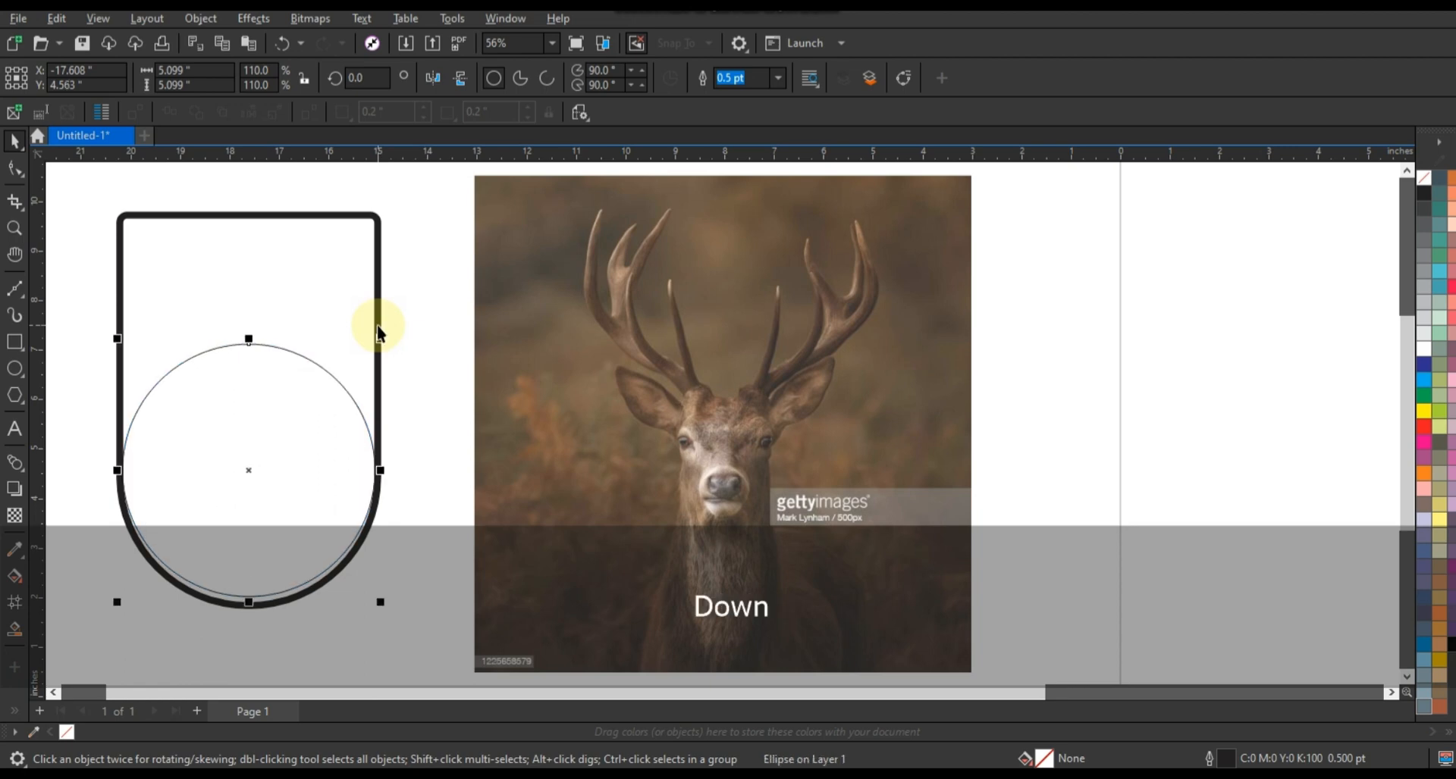
Step: Centre the circle horizontally on the frame and match its outline to the frame's 10 pt width
shift+click(380, 332)
key(c)
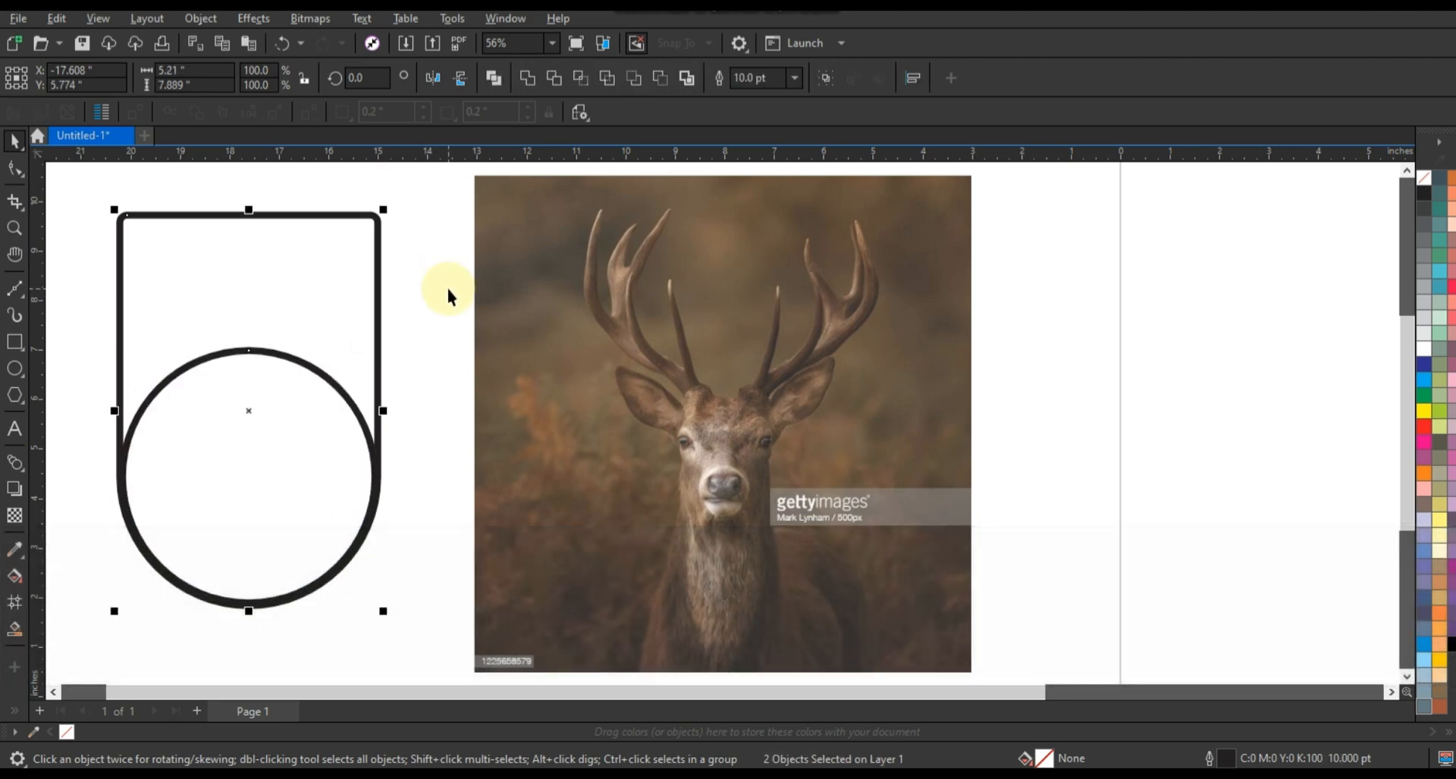
click(447, 294)
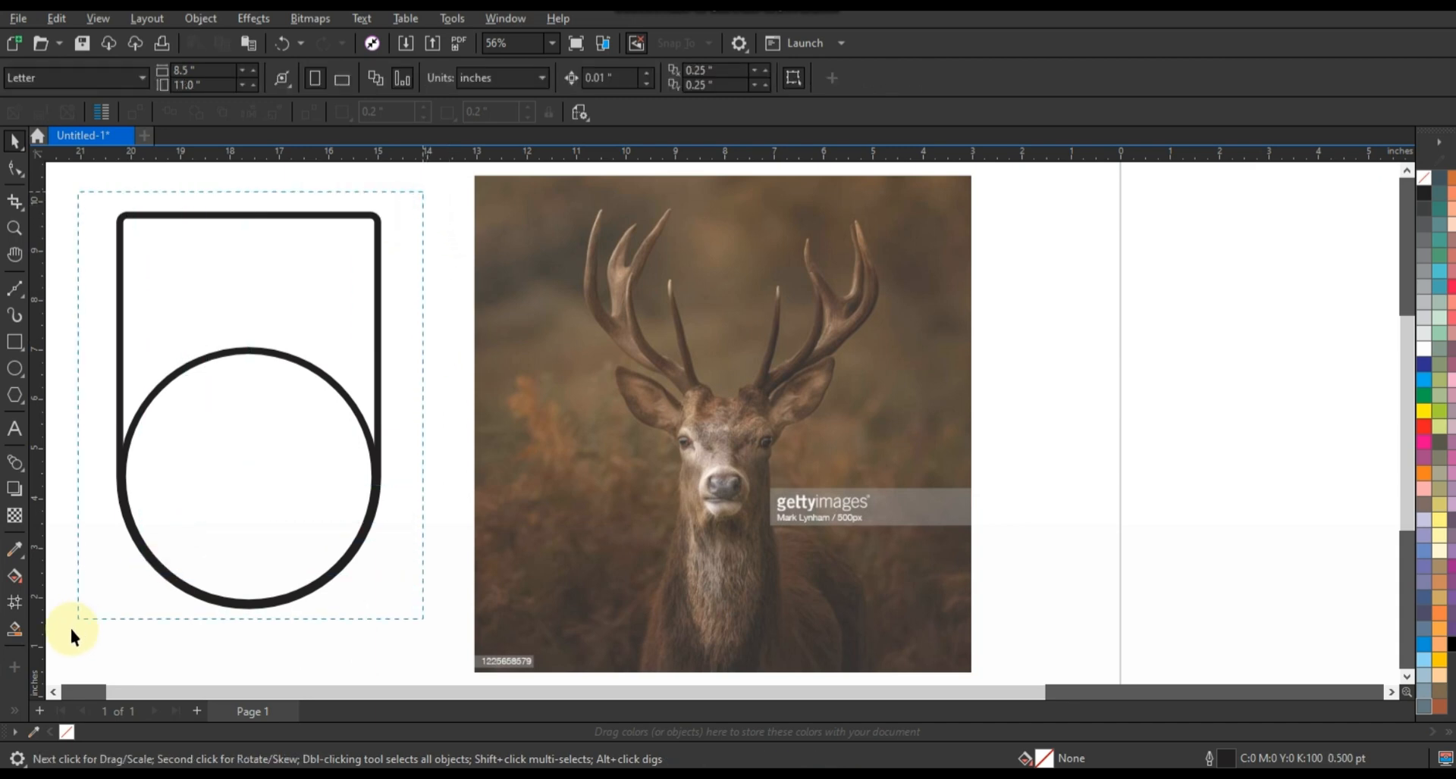
Step: Move the frame and circle over the deer photo and shrink the photo to about 7.033 in square
drag(253, 413, 732, 354)
click(933, 355)
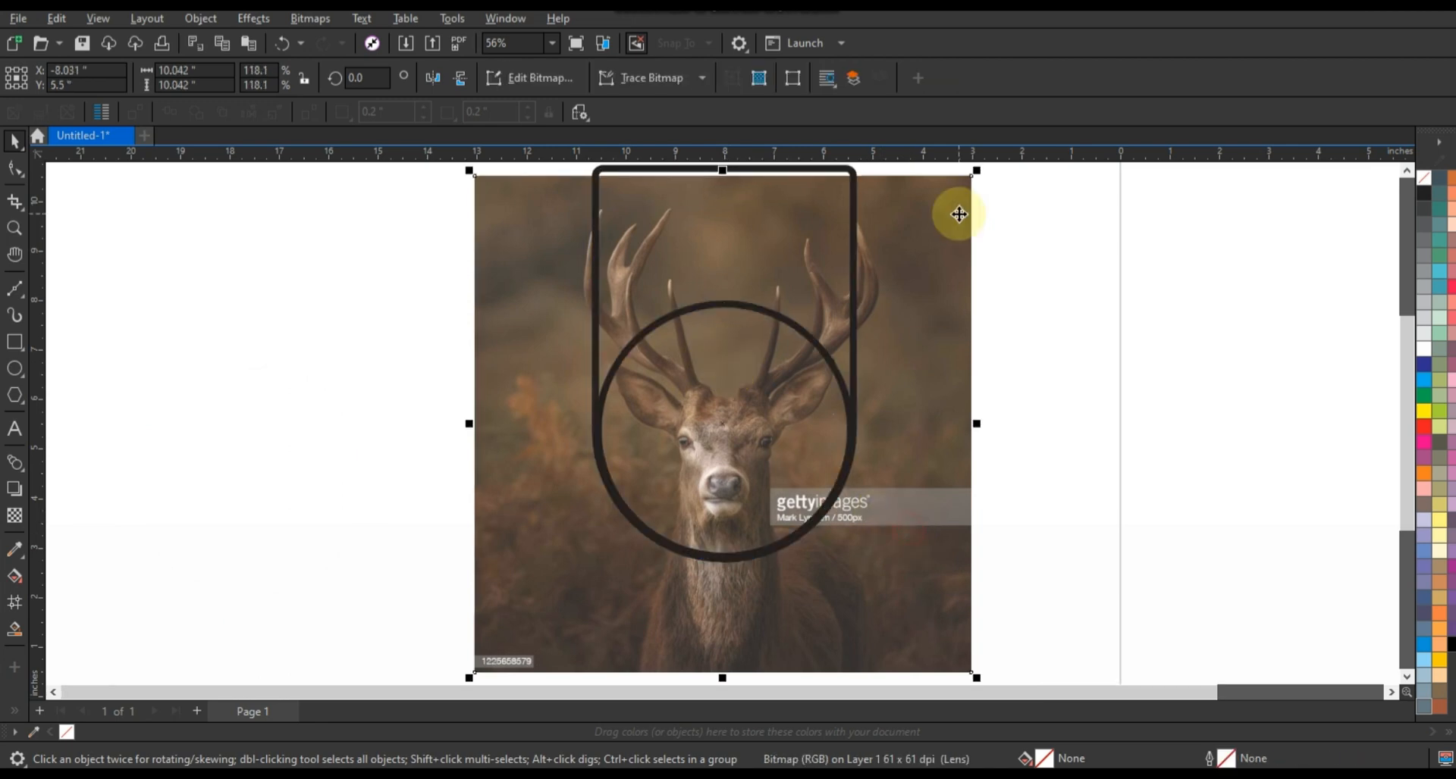
drag(976, 175, 916, 332)
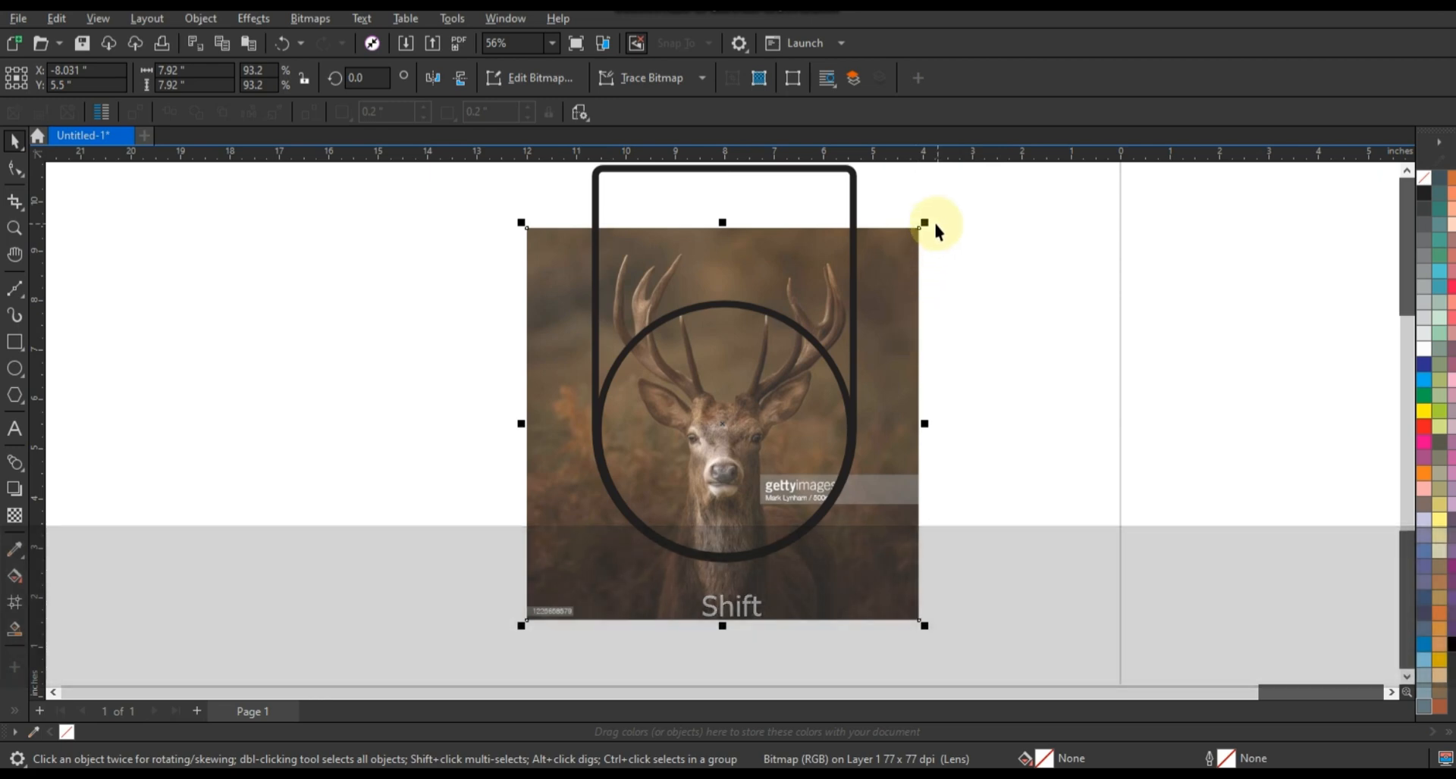
drag(933, 223, 894, 373)
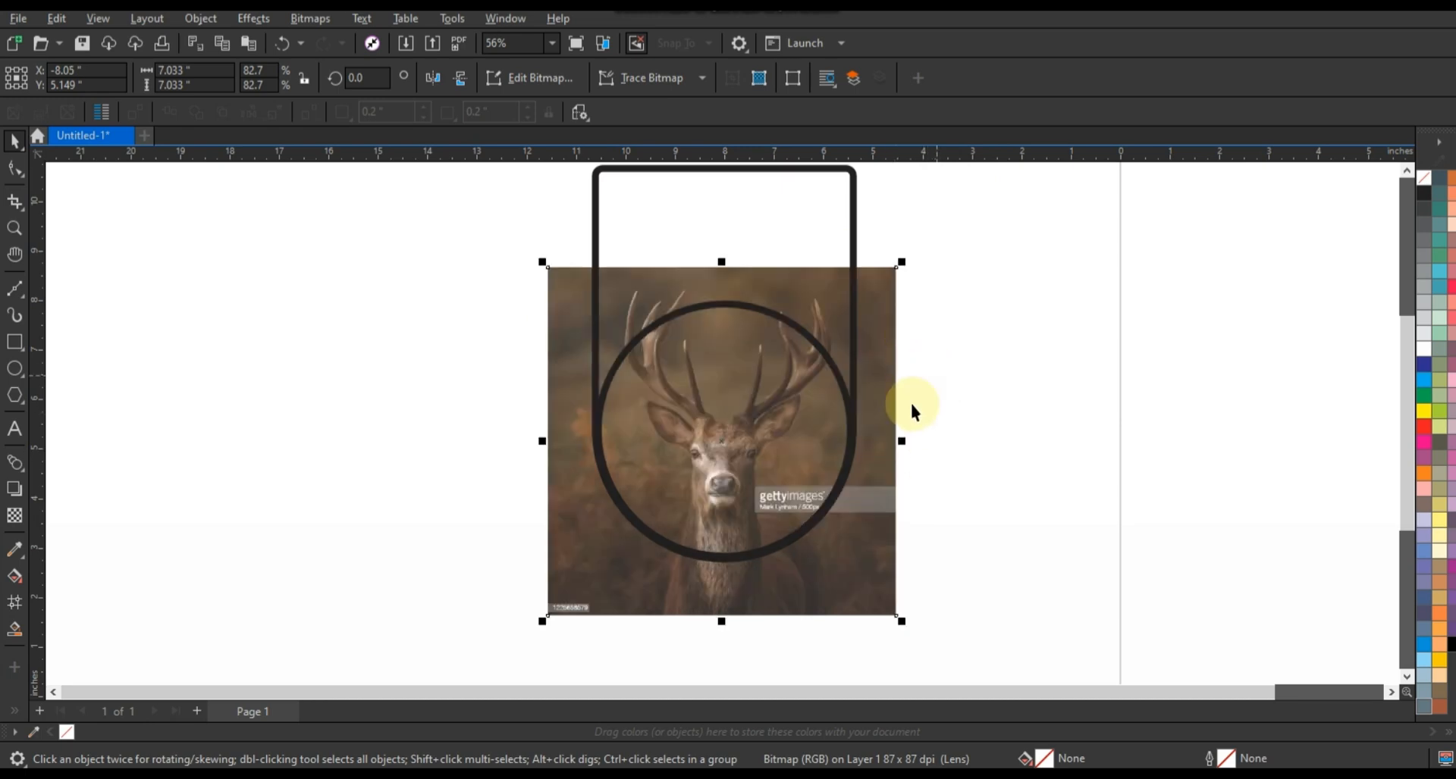
Step: Centre the deer photo horizontally on the circle
shift+click(784, 315)
key(c)
click(949, 343)
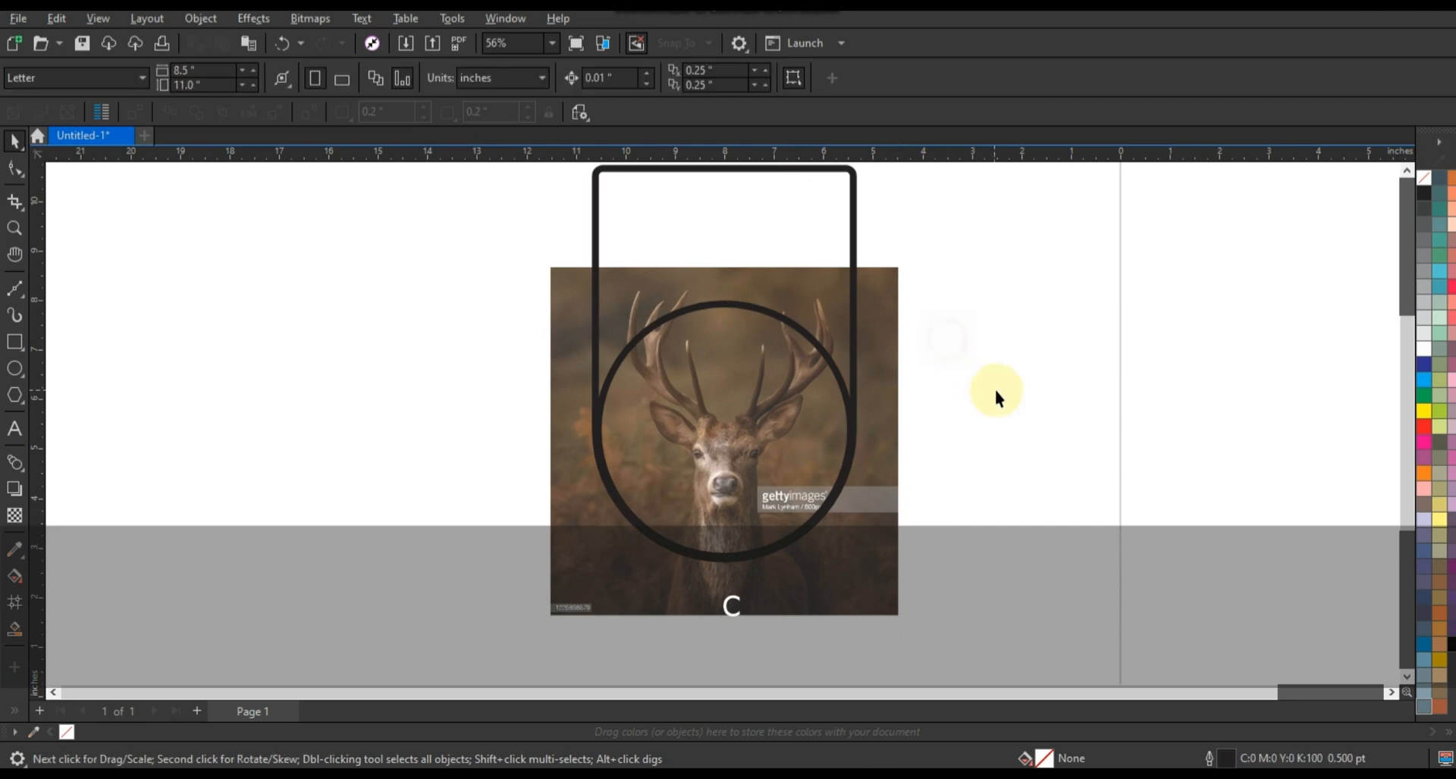
Step: With the Freehand tool, start a line at the crown of the deer's head and trace the left antler's inner tine
click(14, 228)
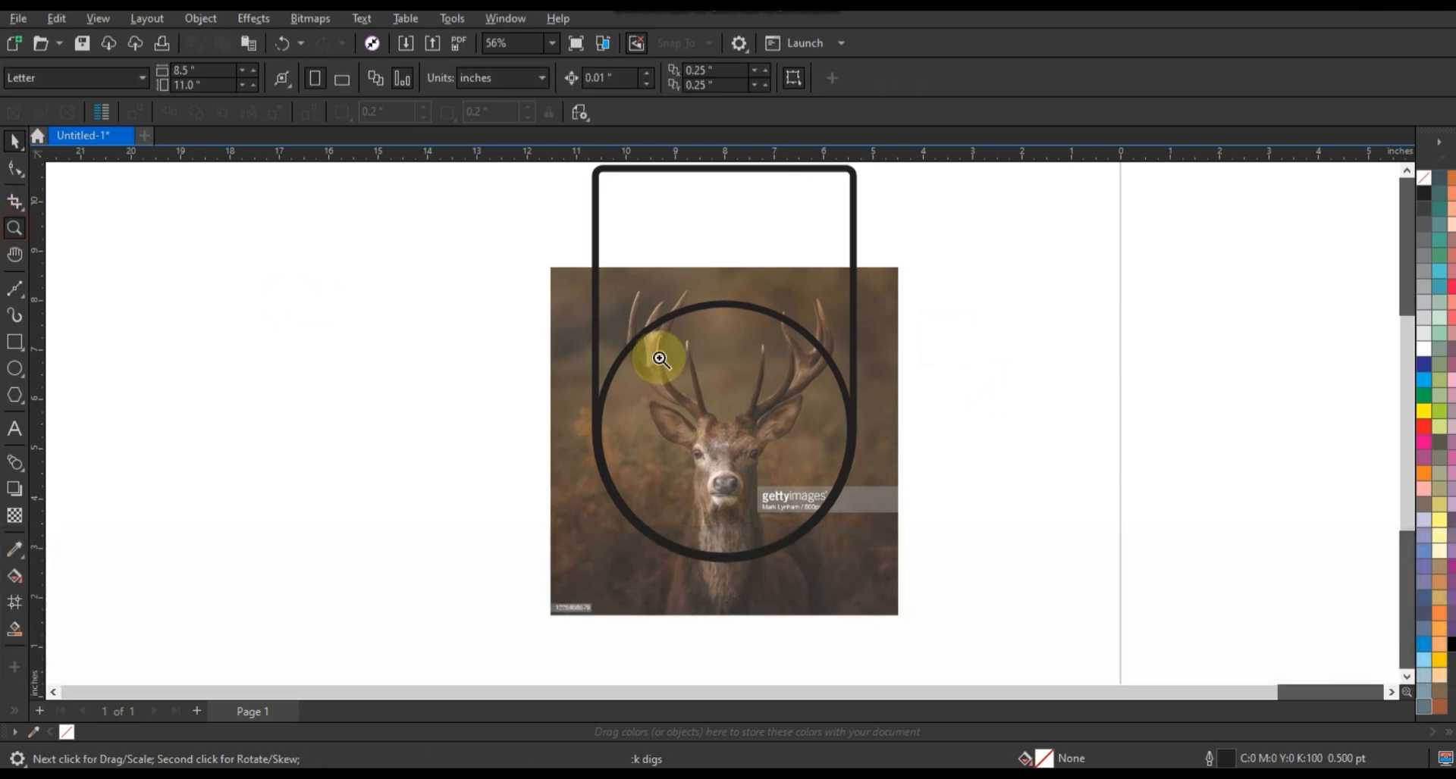
drag(548, 255, 916, 599)
drag(391, 187, 1015, 640)
click(14, 292)
click(25, 302)
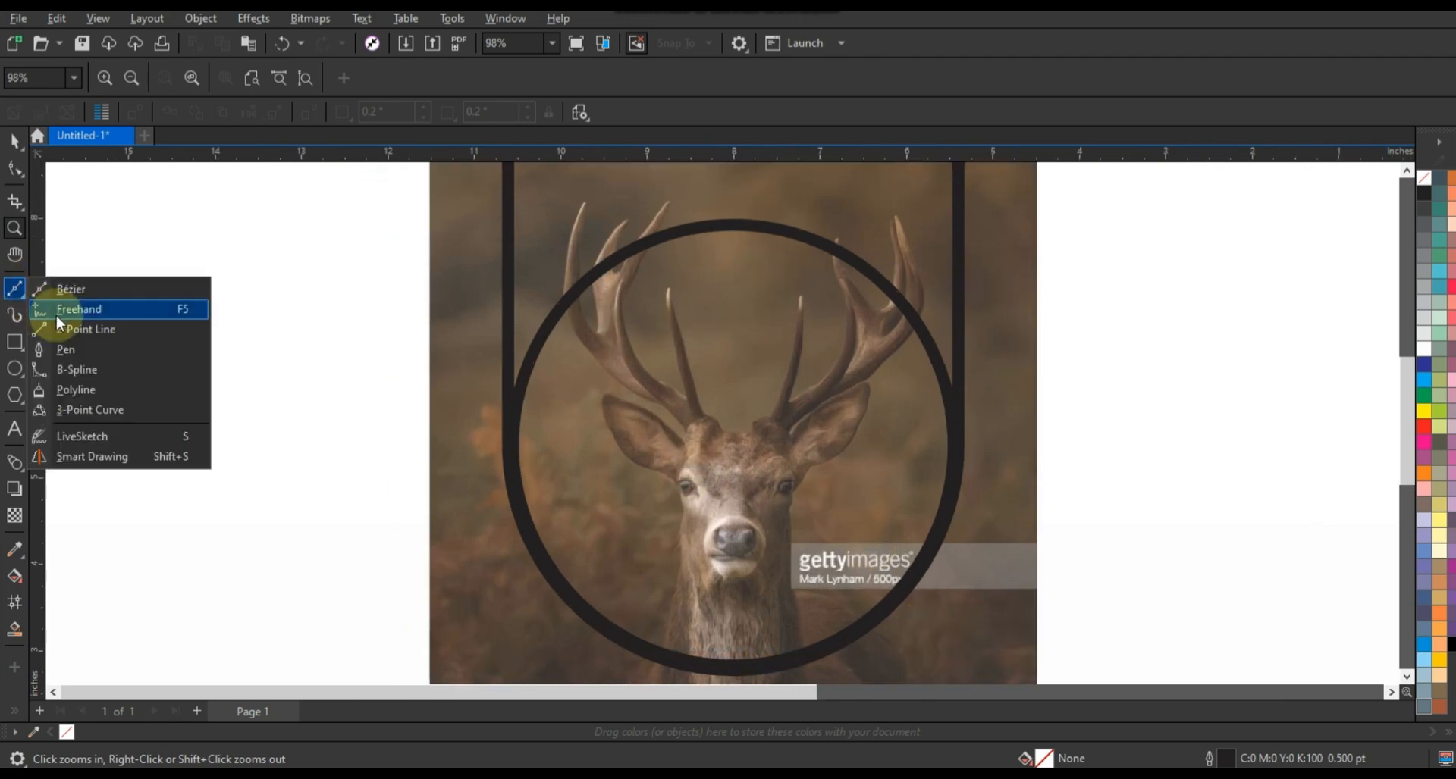
click(61, 311)
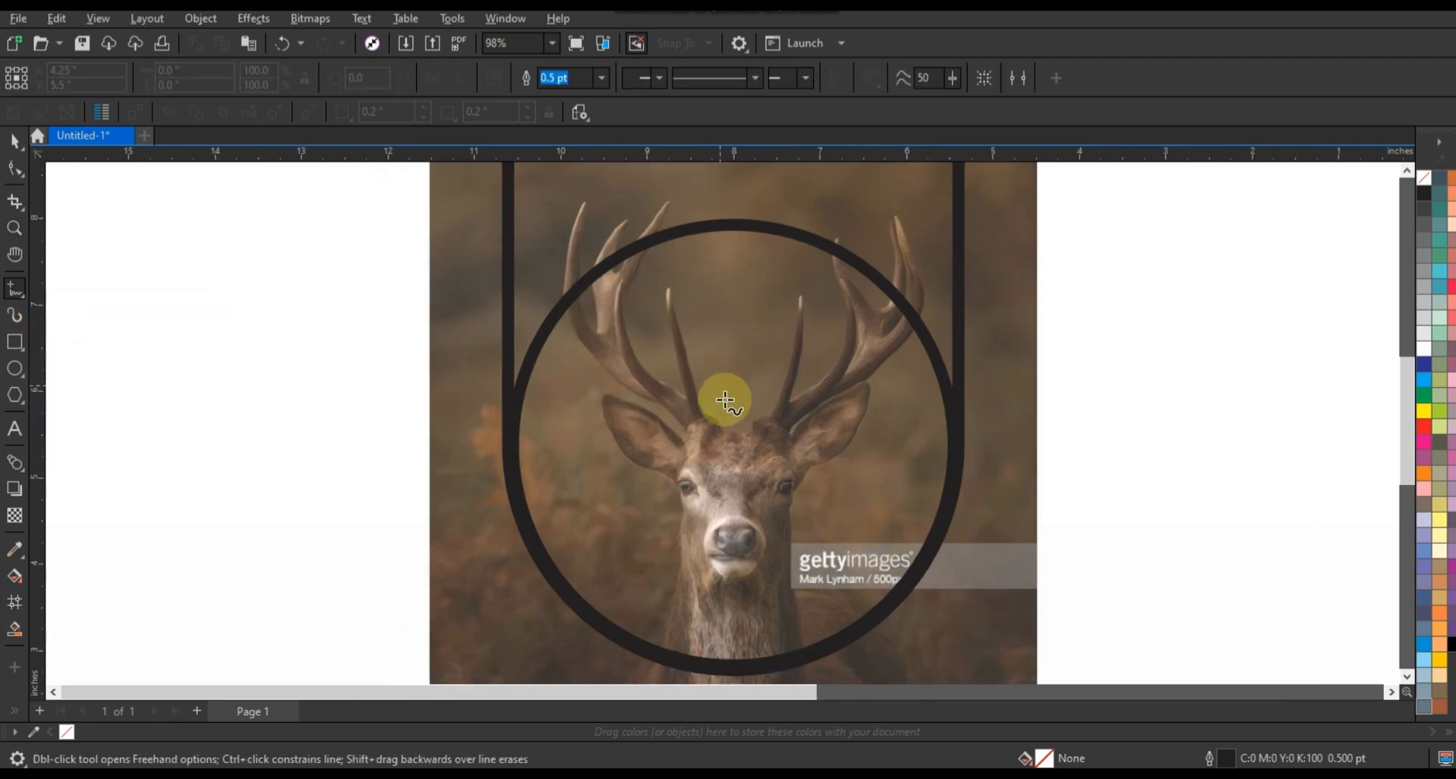
drag(739, 434, 724, 427)
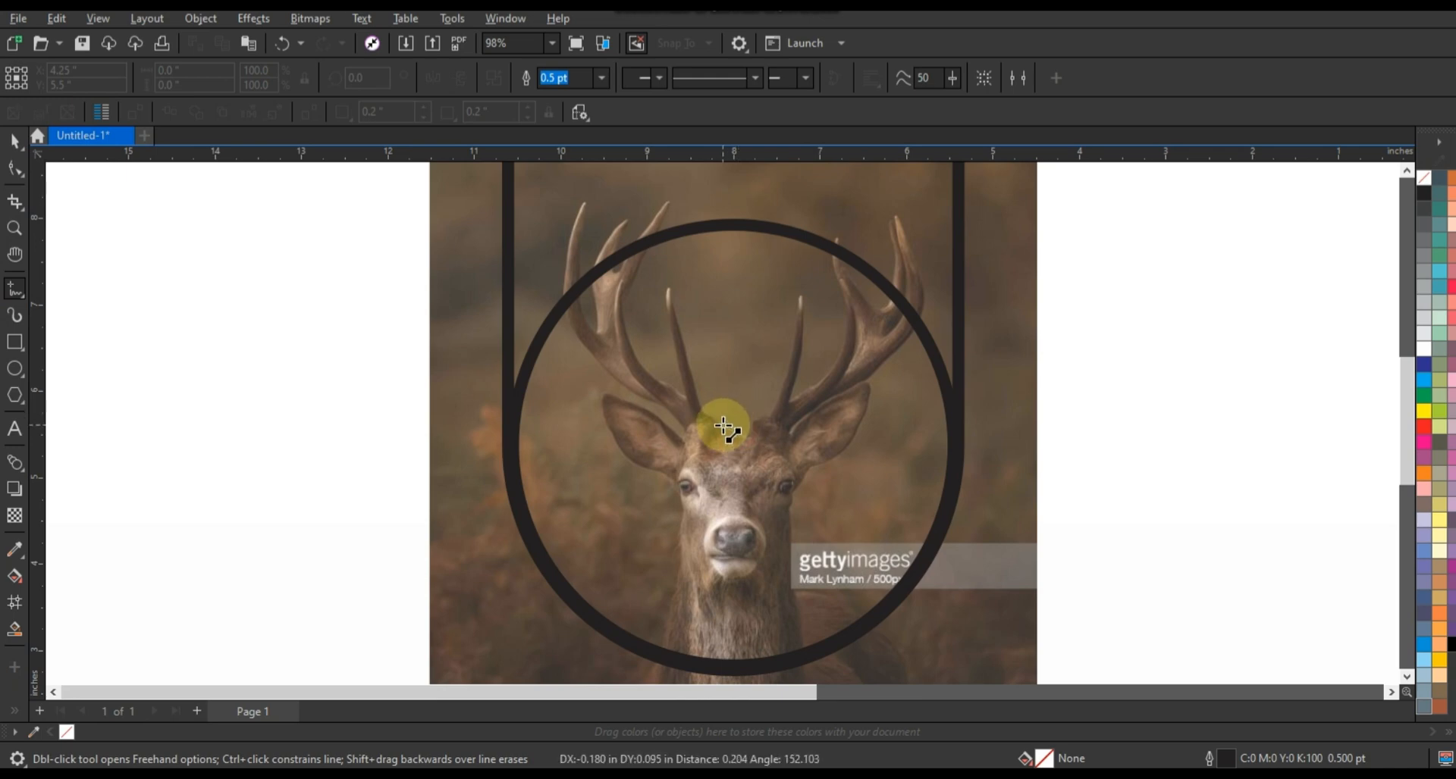
click(725, 429)
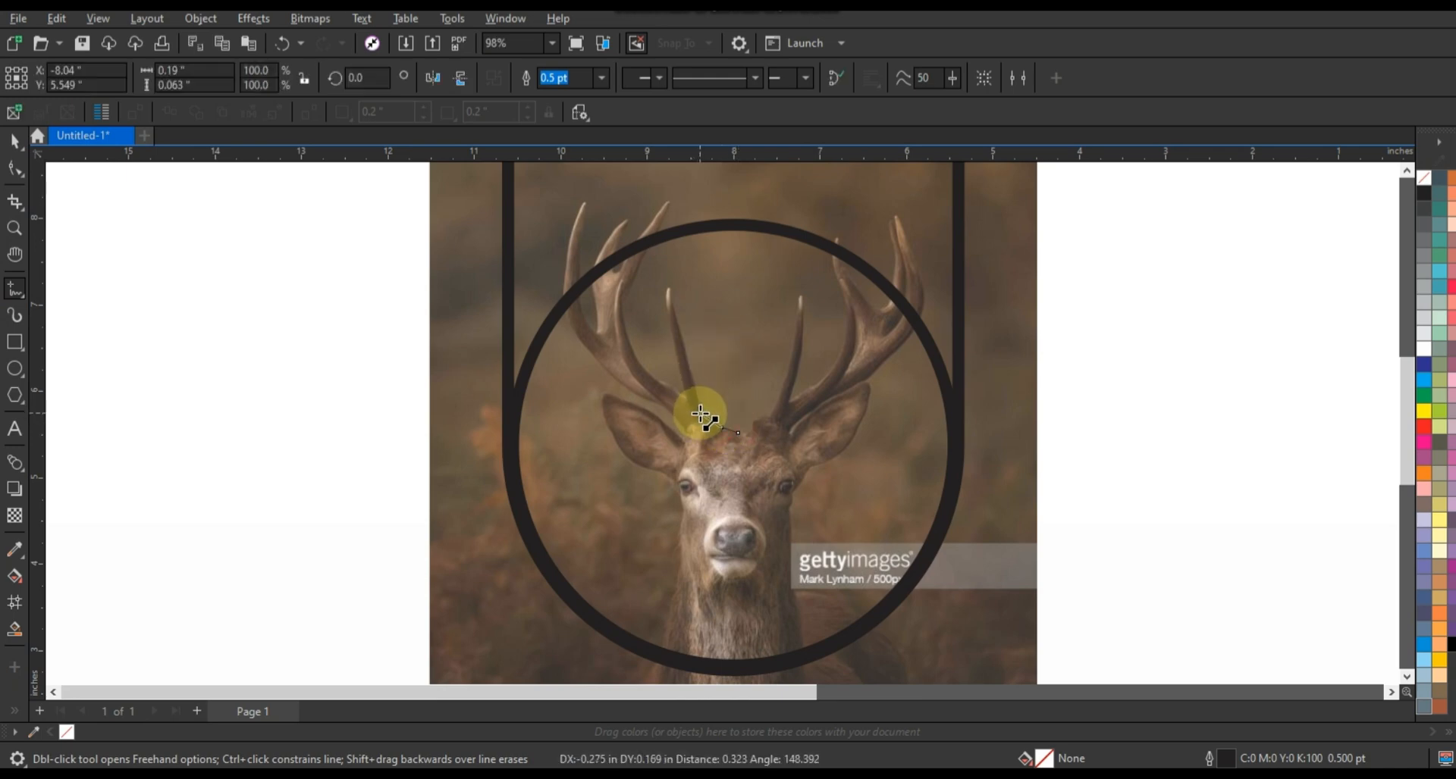
click(701, 414)
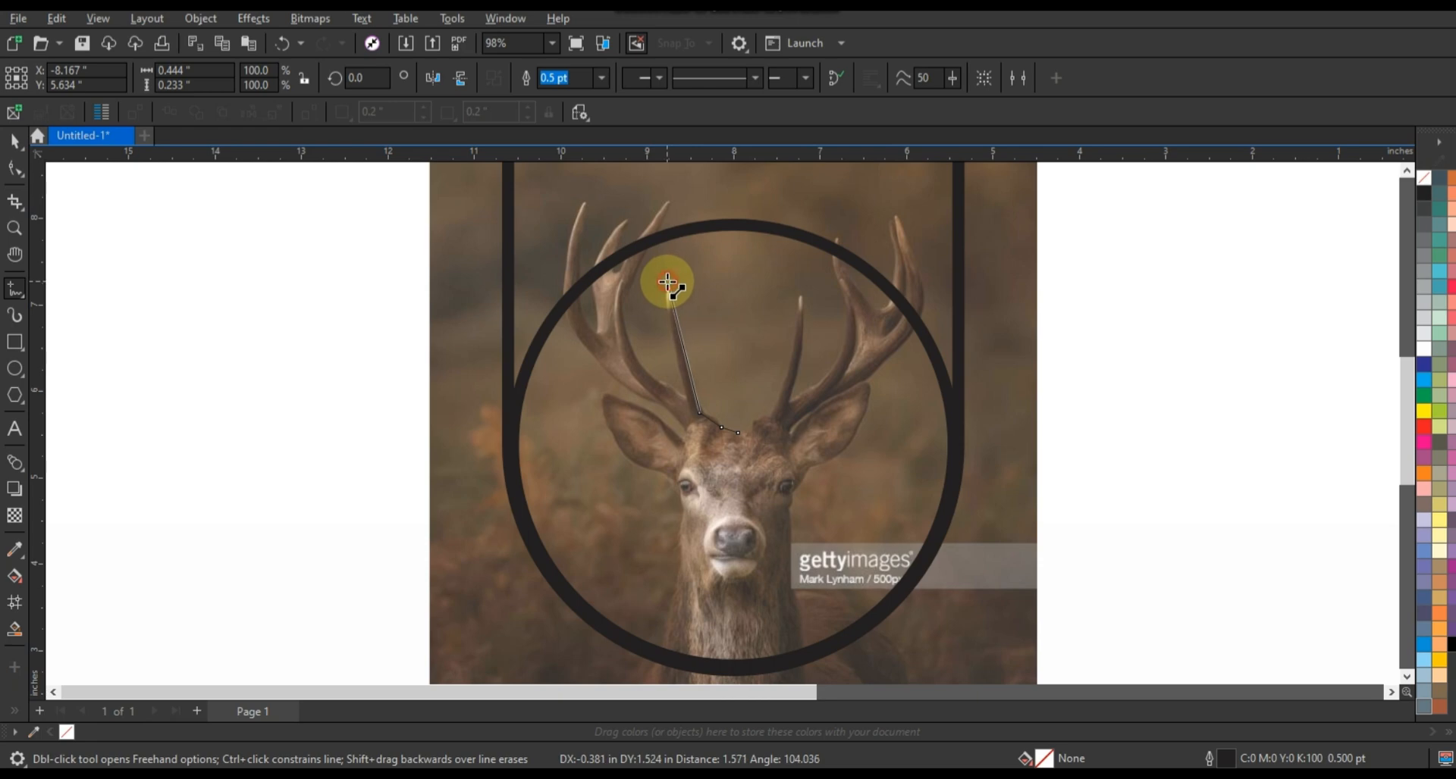
click(681, 395)
click(667, 282)
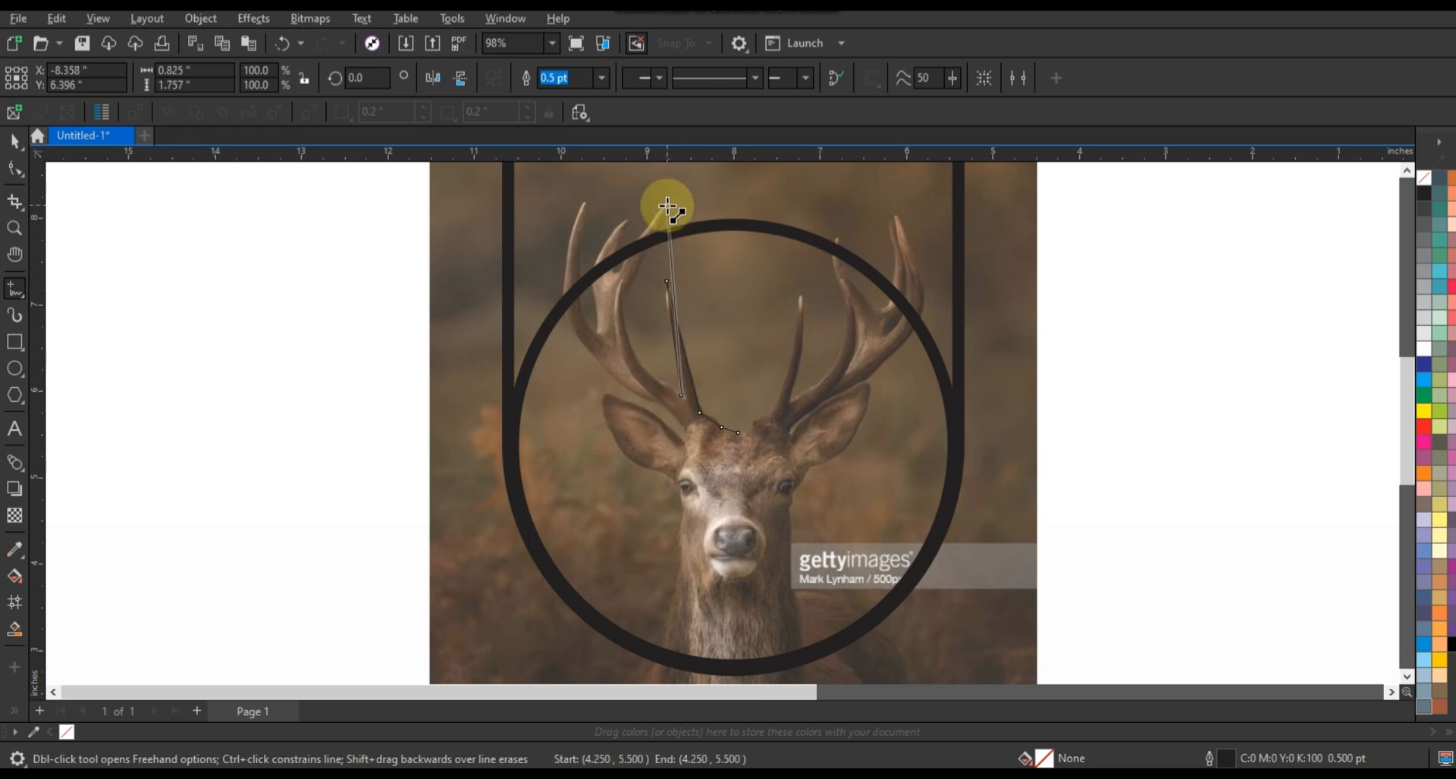
Step: Continue the line through the remaining tines of the left antler and back down to the antler's base
click(667, 203)
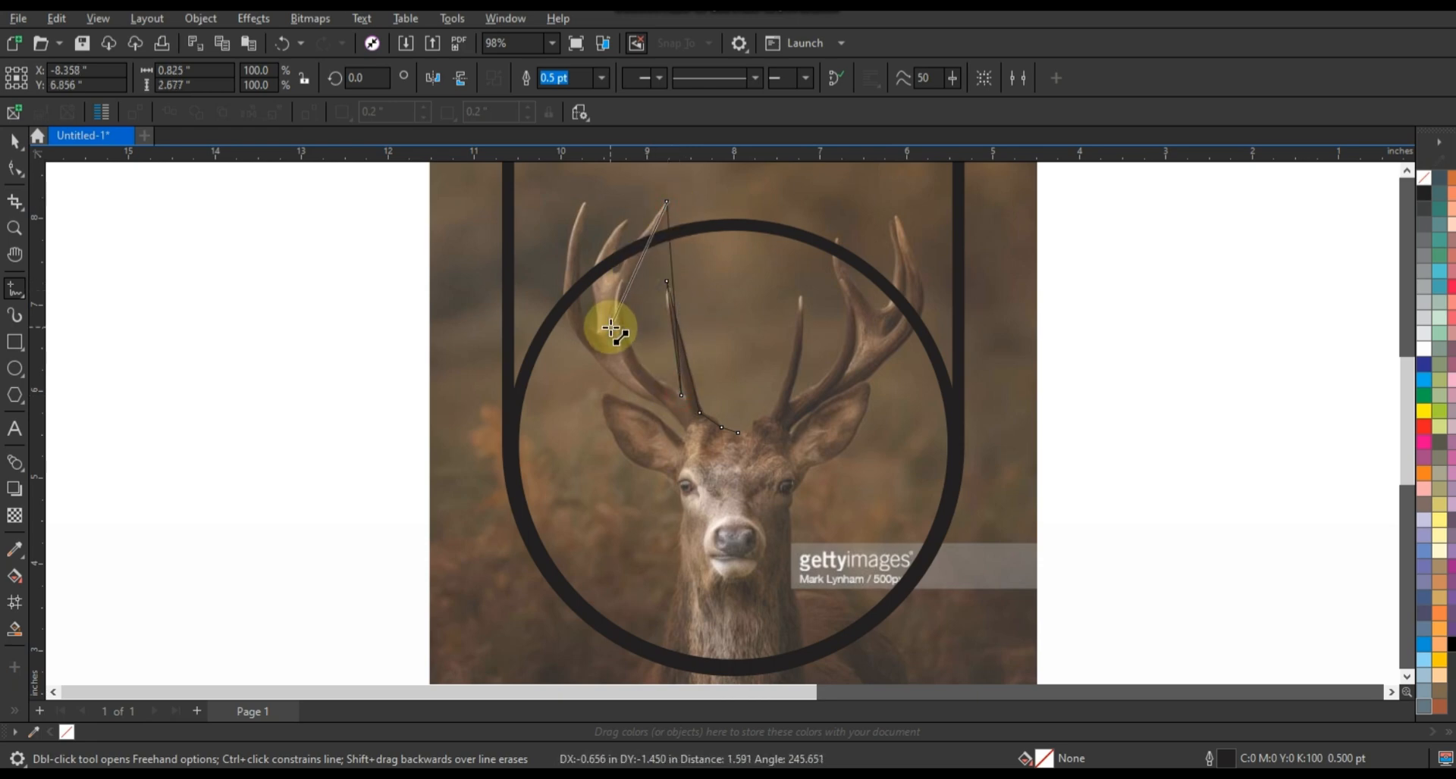
click(621, 220)
click(607, 317)
click(599, 333)
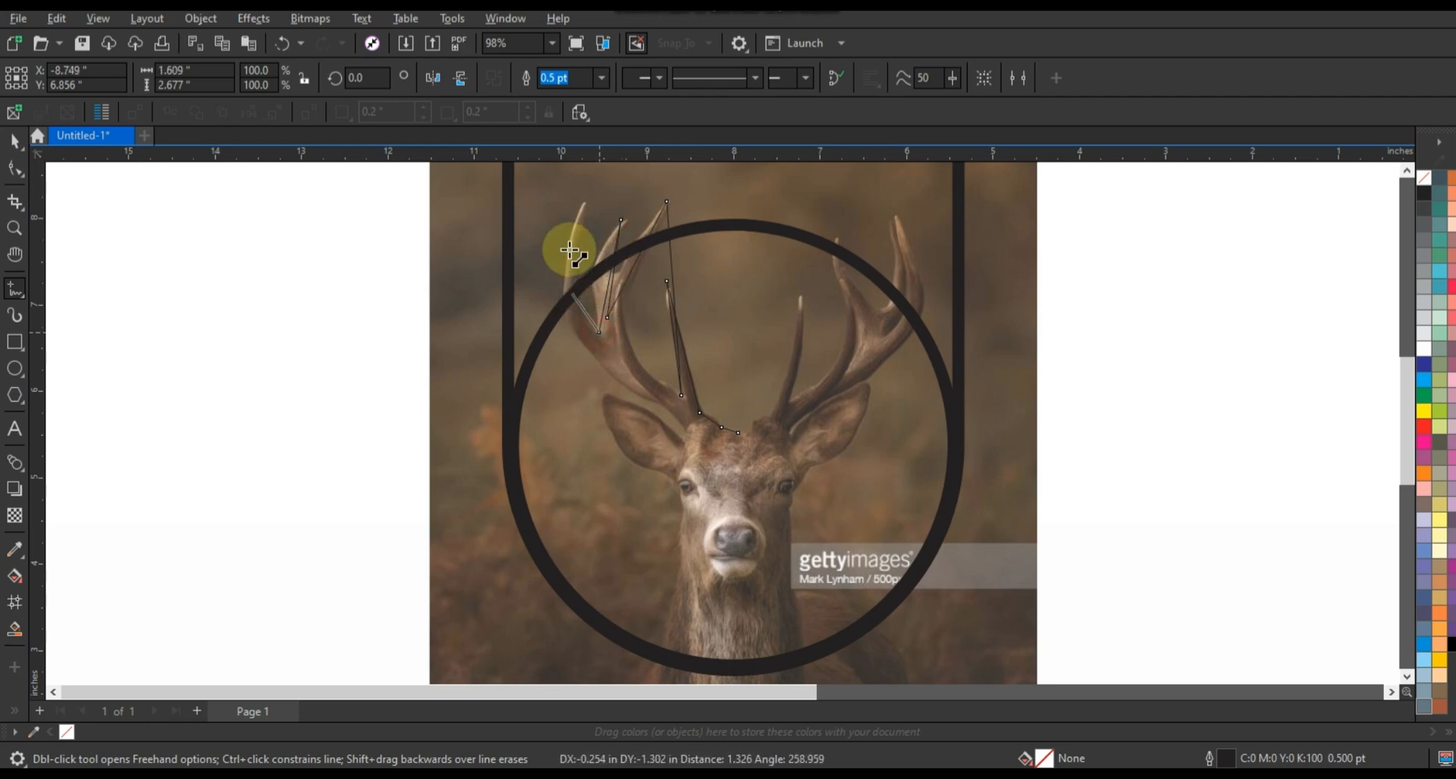
click(578, 212)
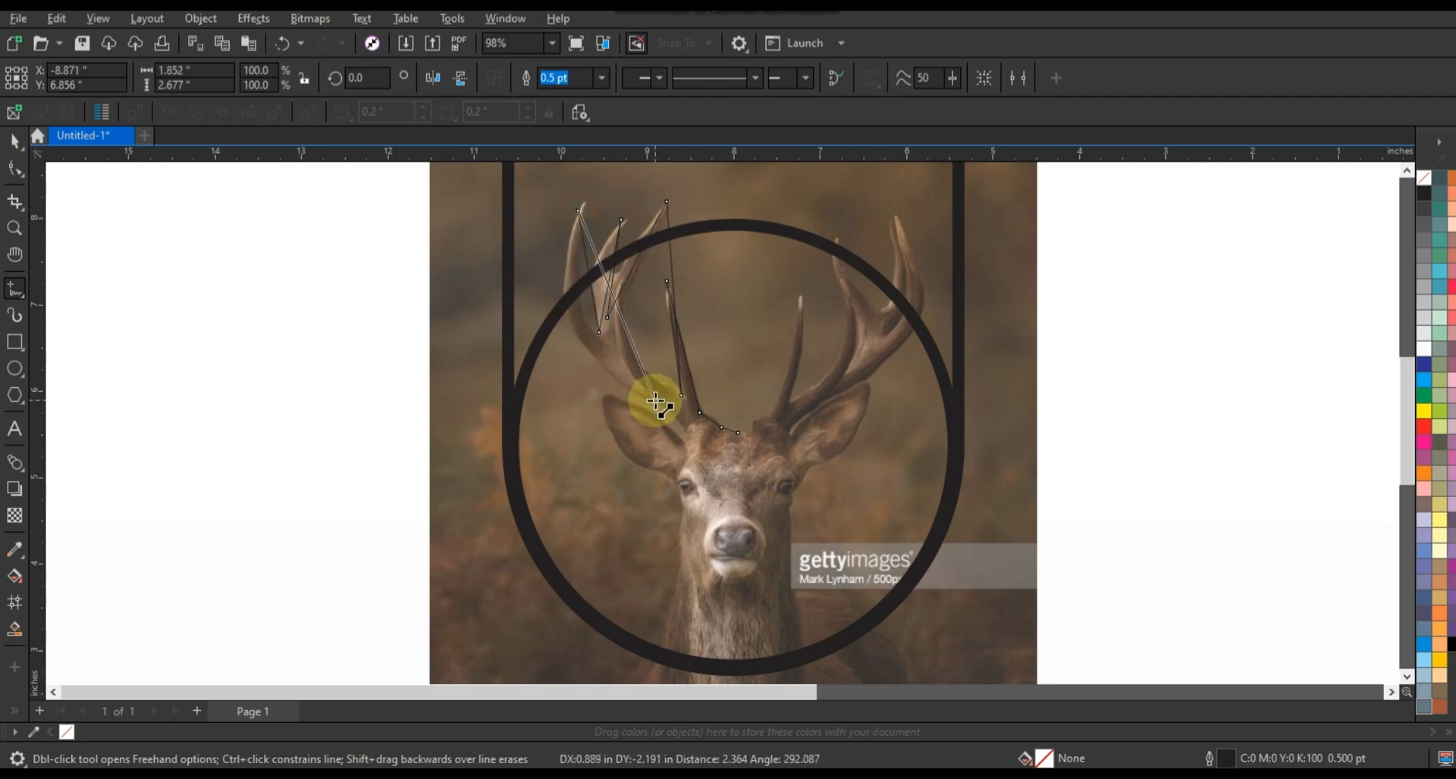
click(654, 399)
Step: Trace the left ear and the side of the face, and end the line beyond the neck near the circle's lower-left edge
click(684, 438)
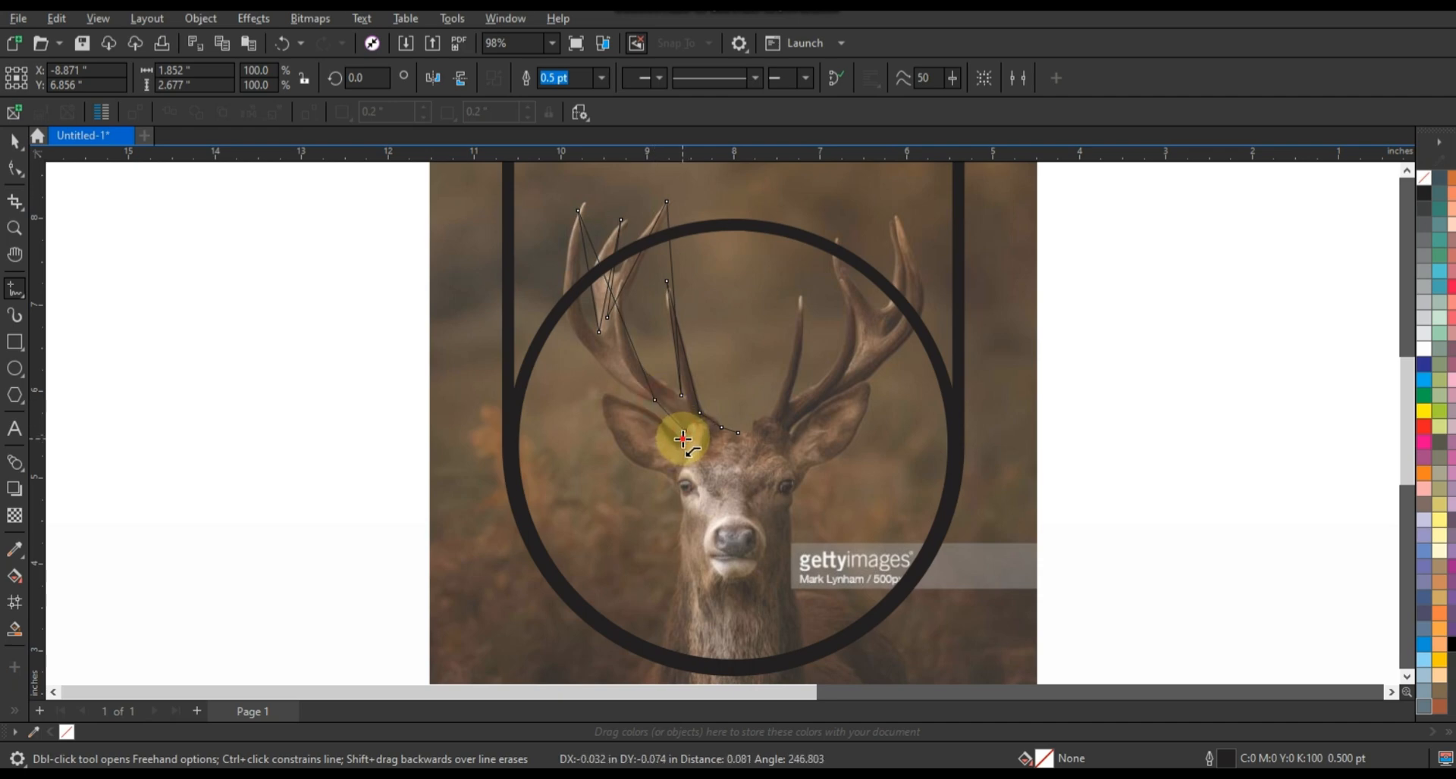
click(606, 394)
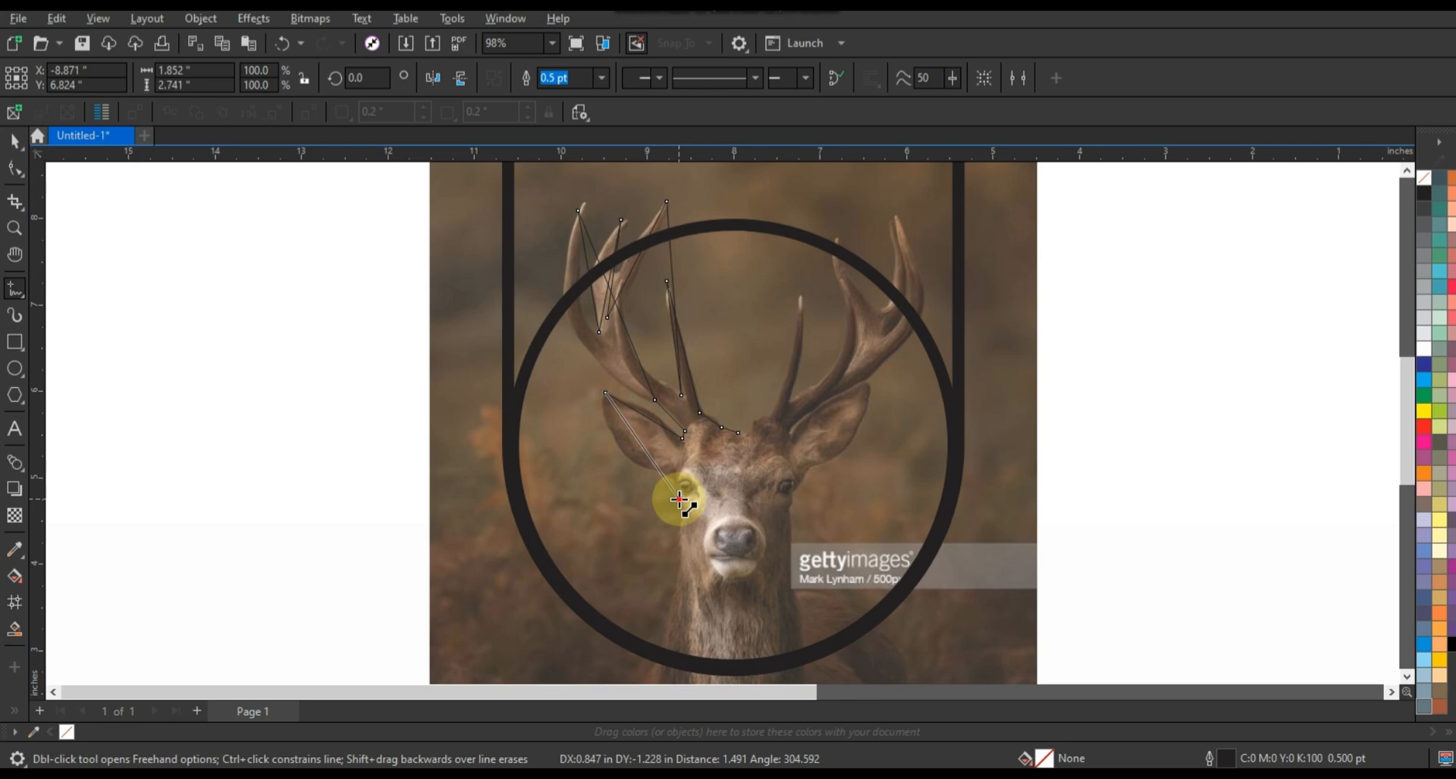
click(679, 499)
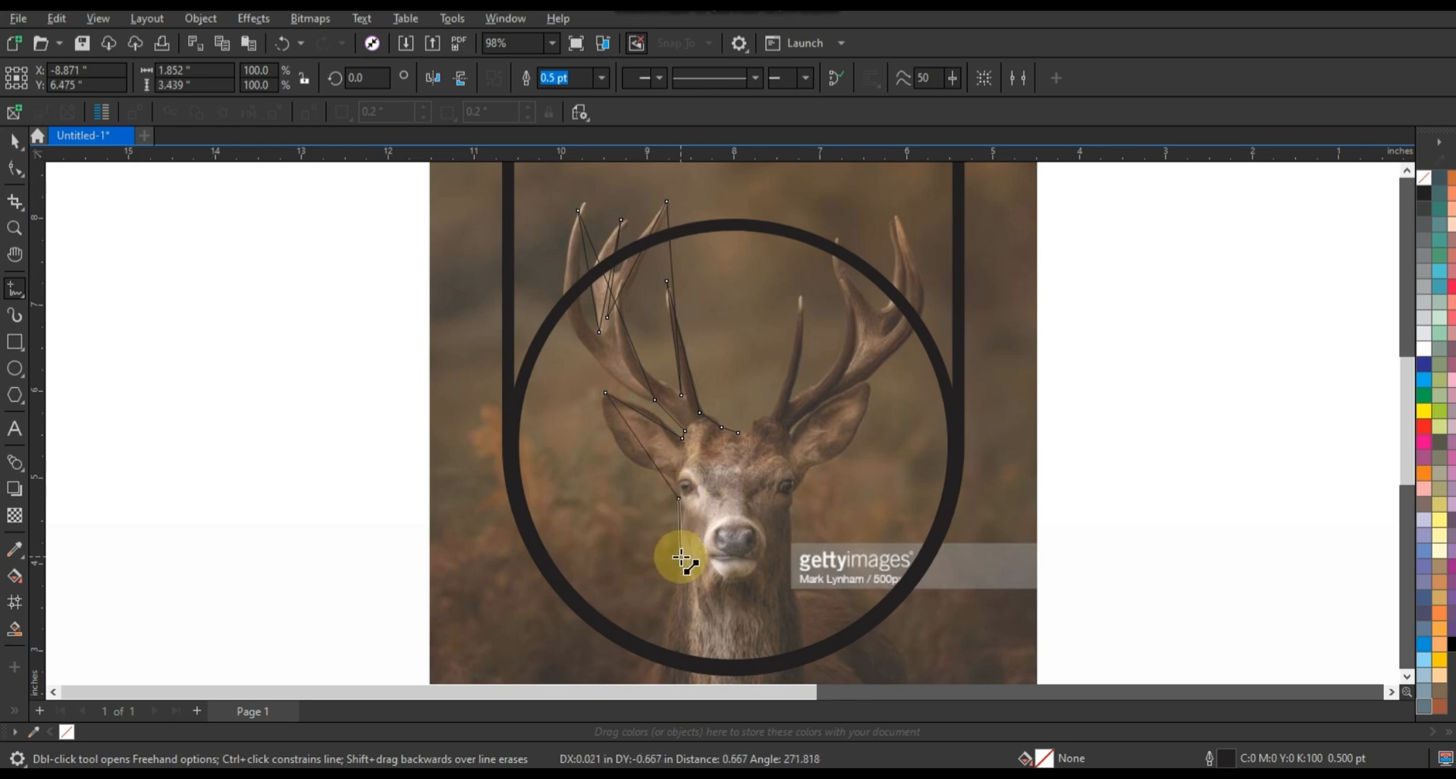
click(680, 556)
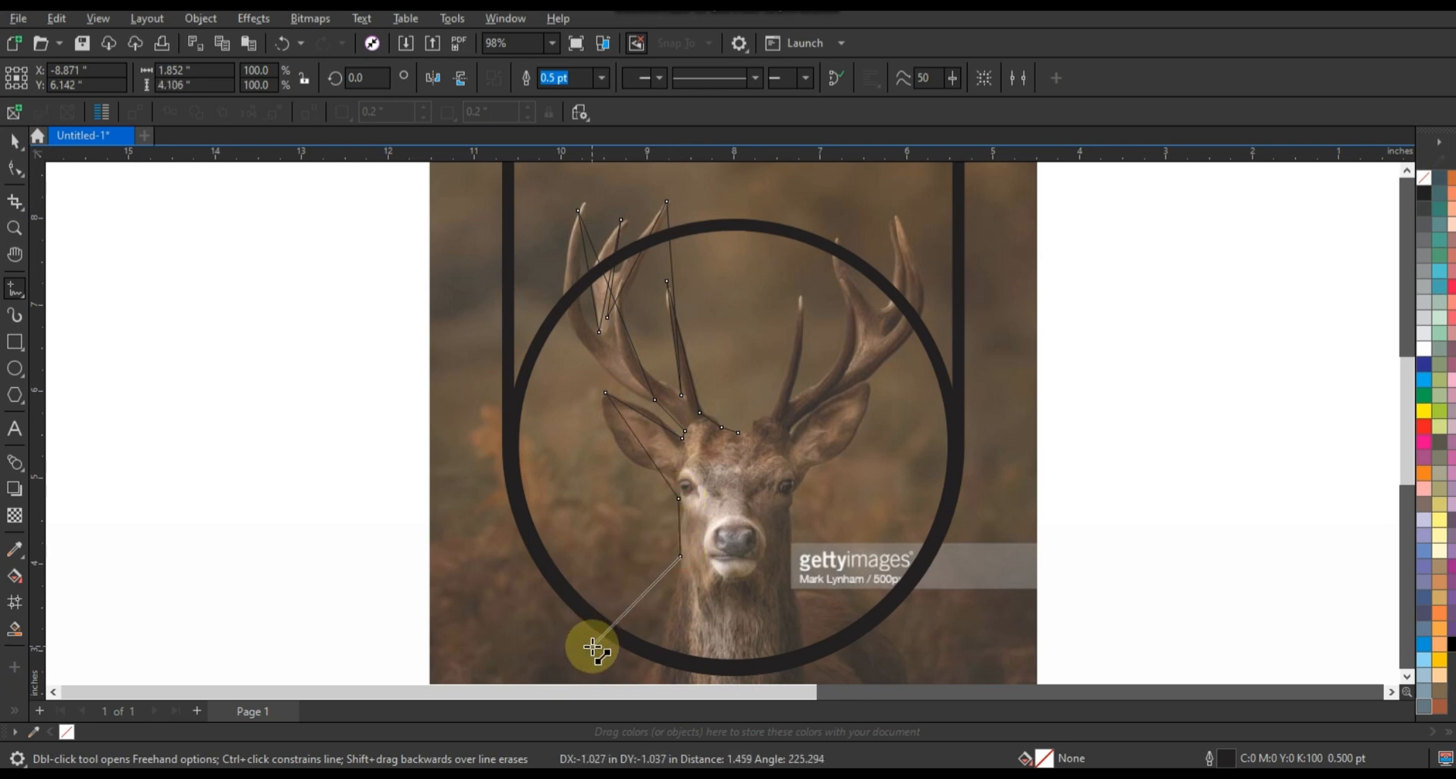
double_click(601, 649)
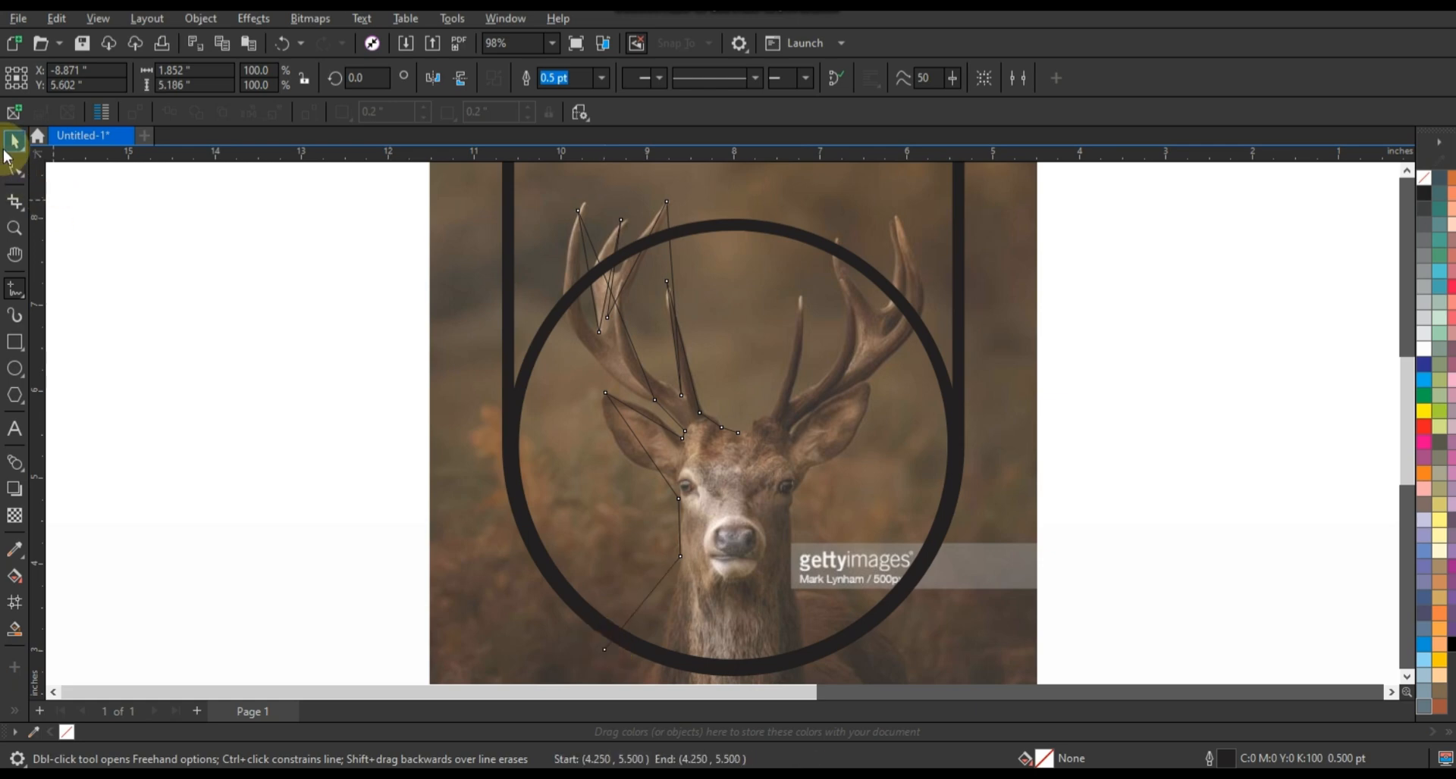
Step: Set the outline width of the traced deer line to 1.5 pt
click(14, 141)
click(601, 77)
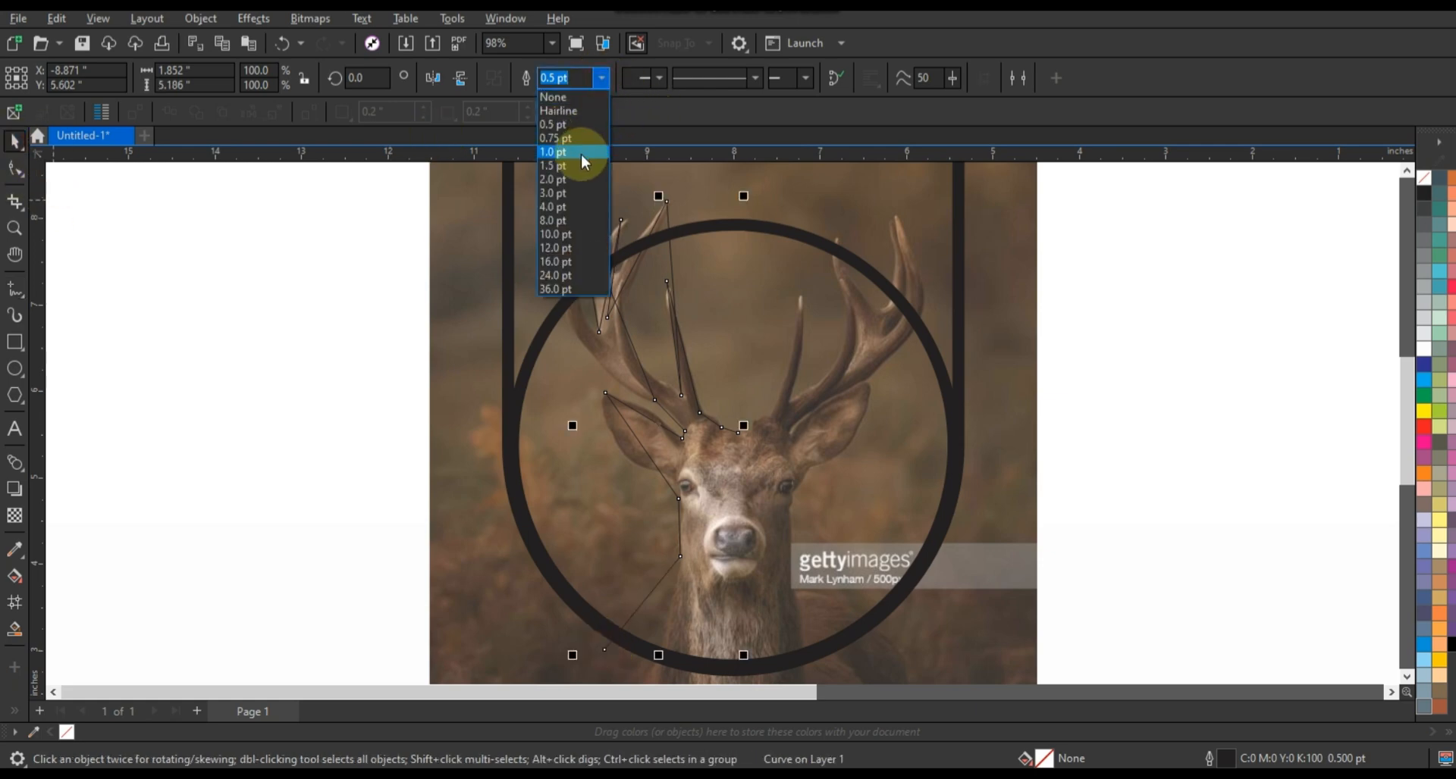
click(574, 166)
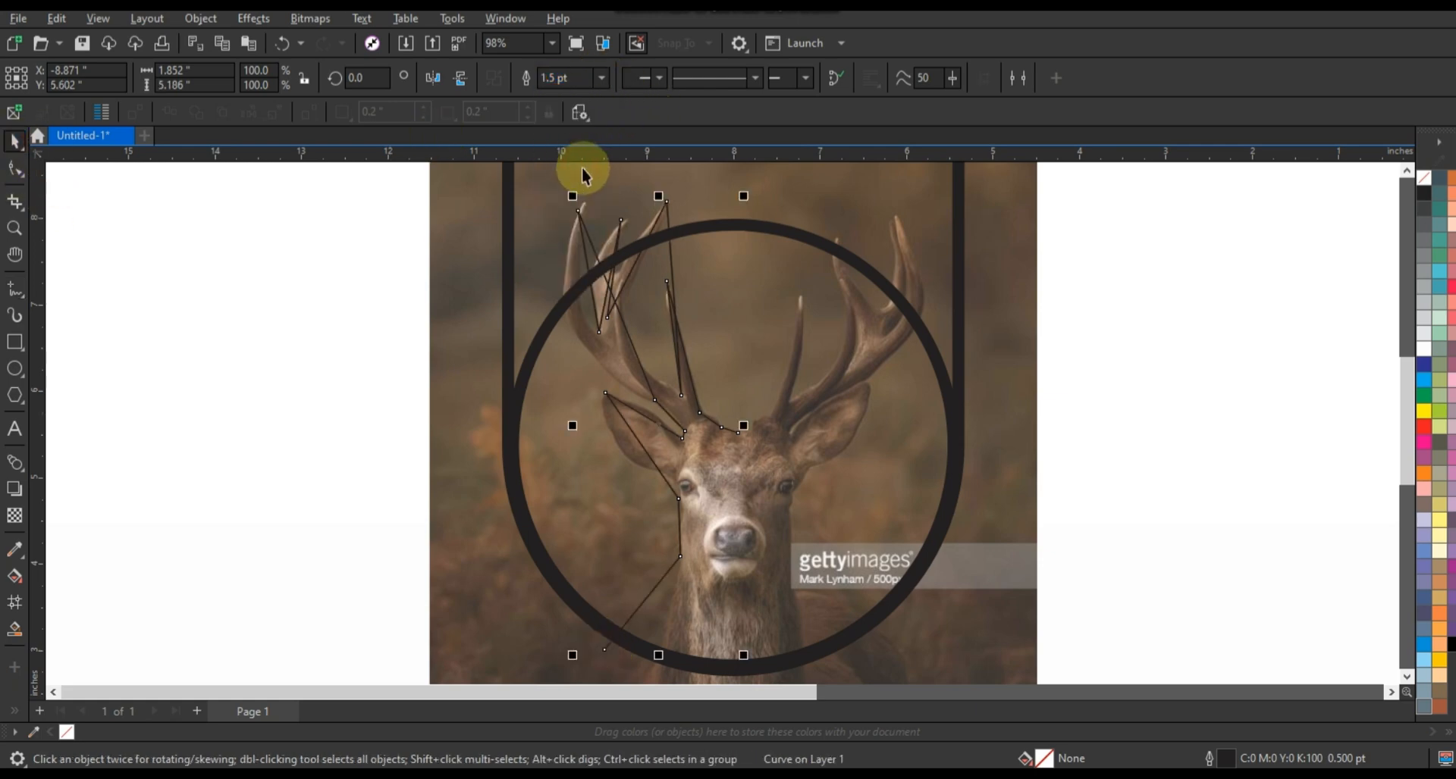
Step: Select all nodes of the traced line and convert its straight segments to curves
click(15, 169)
drag(757, 336, 831, 655)
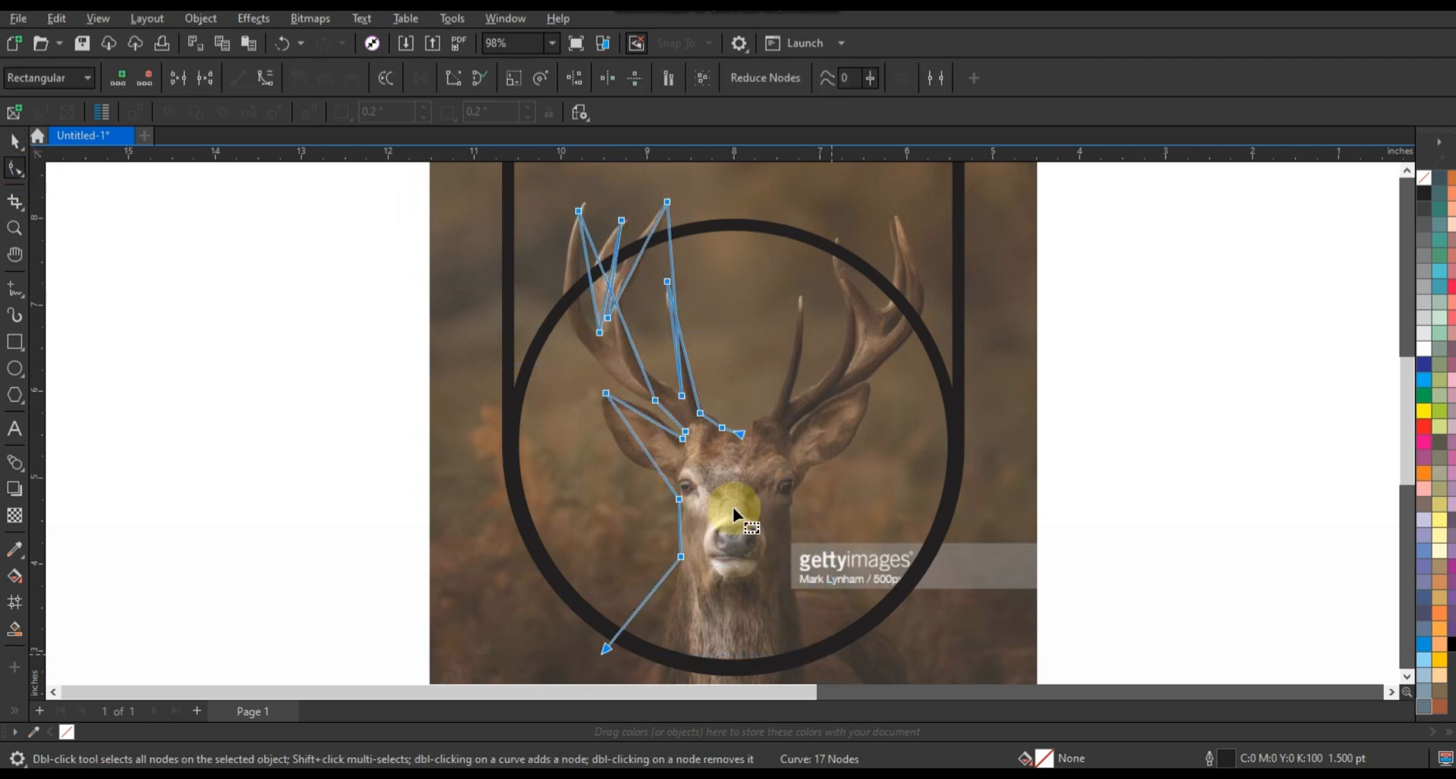
click(265, 77)
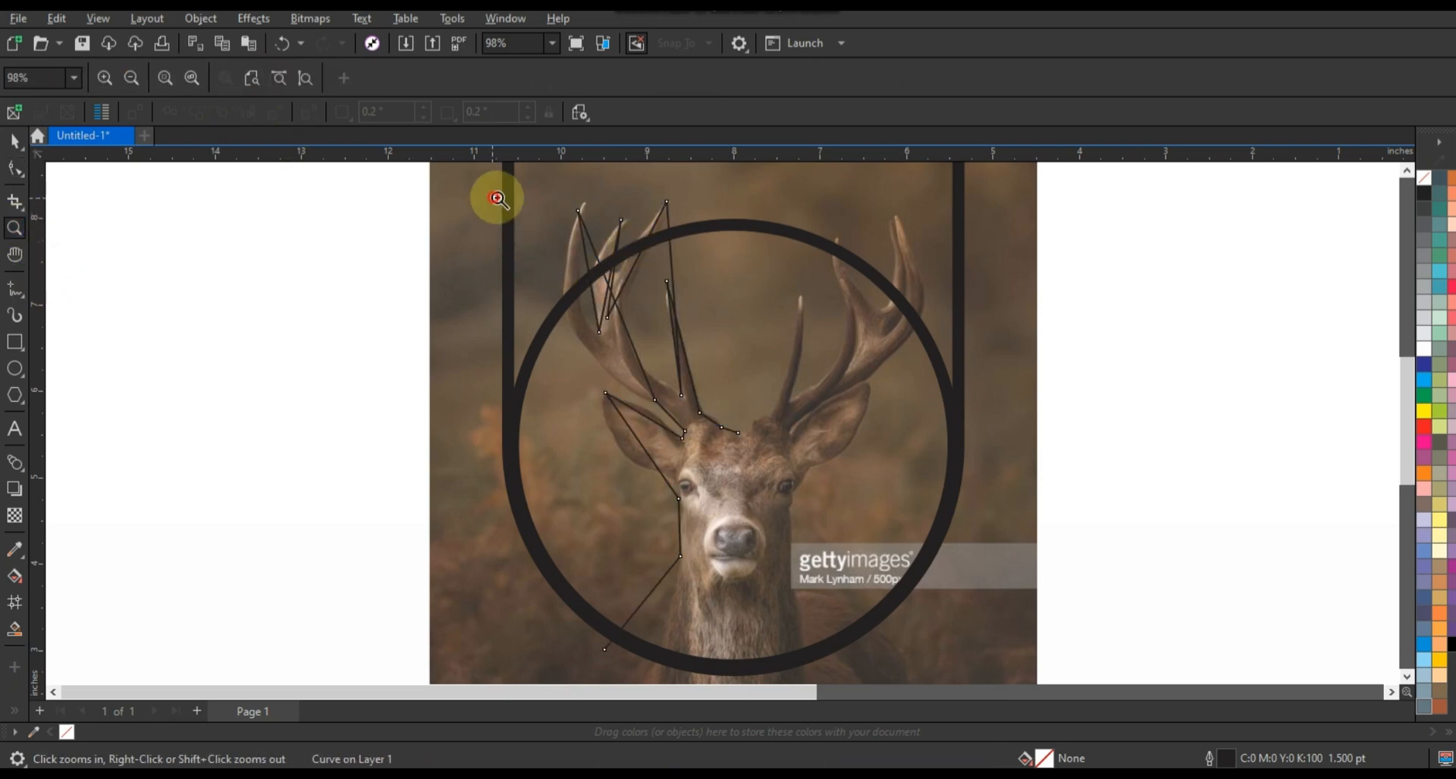
Step: Bend the segments of the left antler's outer edge and its outer tines to follow the photo
drag(494, 195, 887, 505)
click(15, 167)
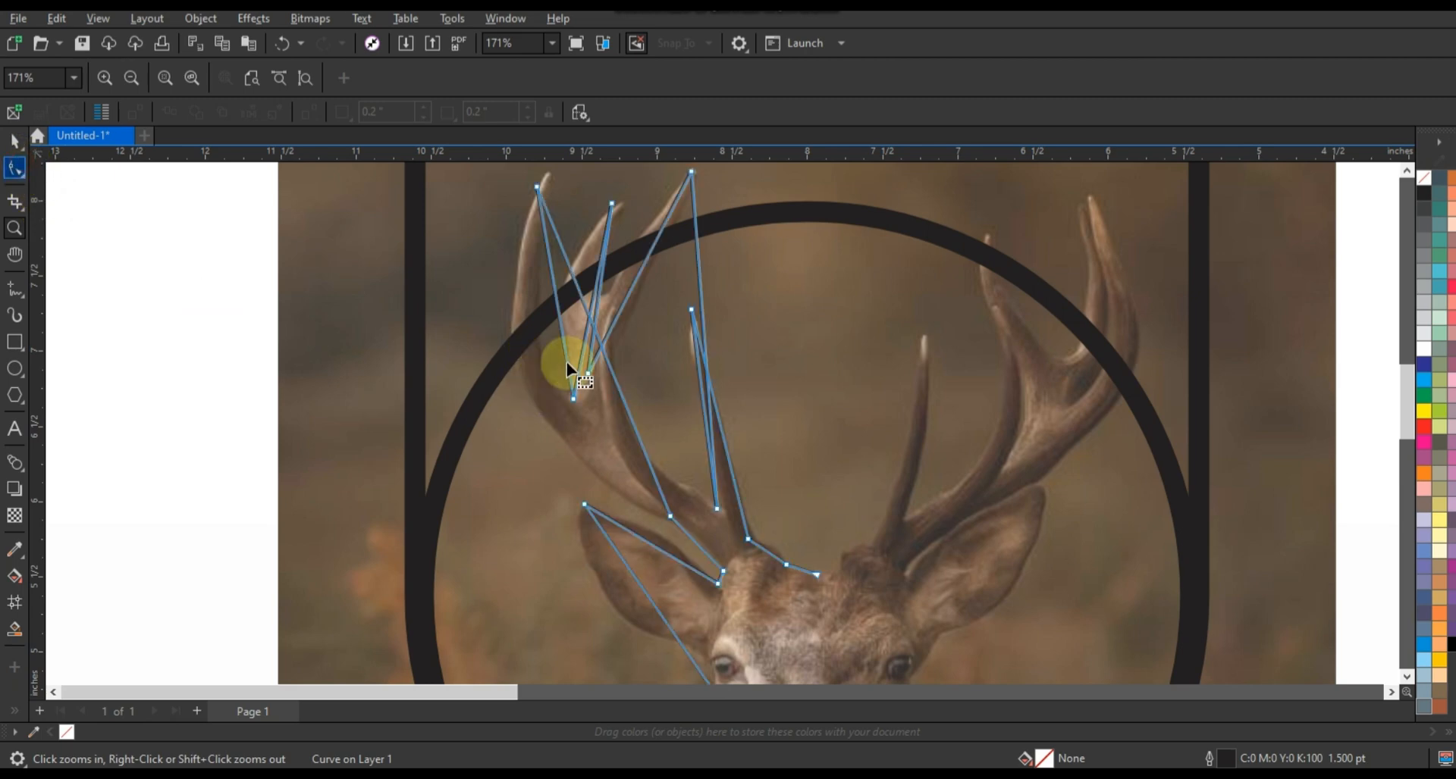
drag(607, 367, 530, 392)
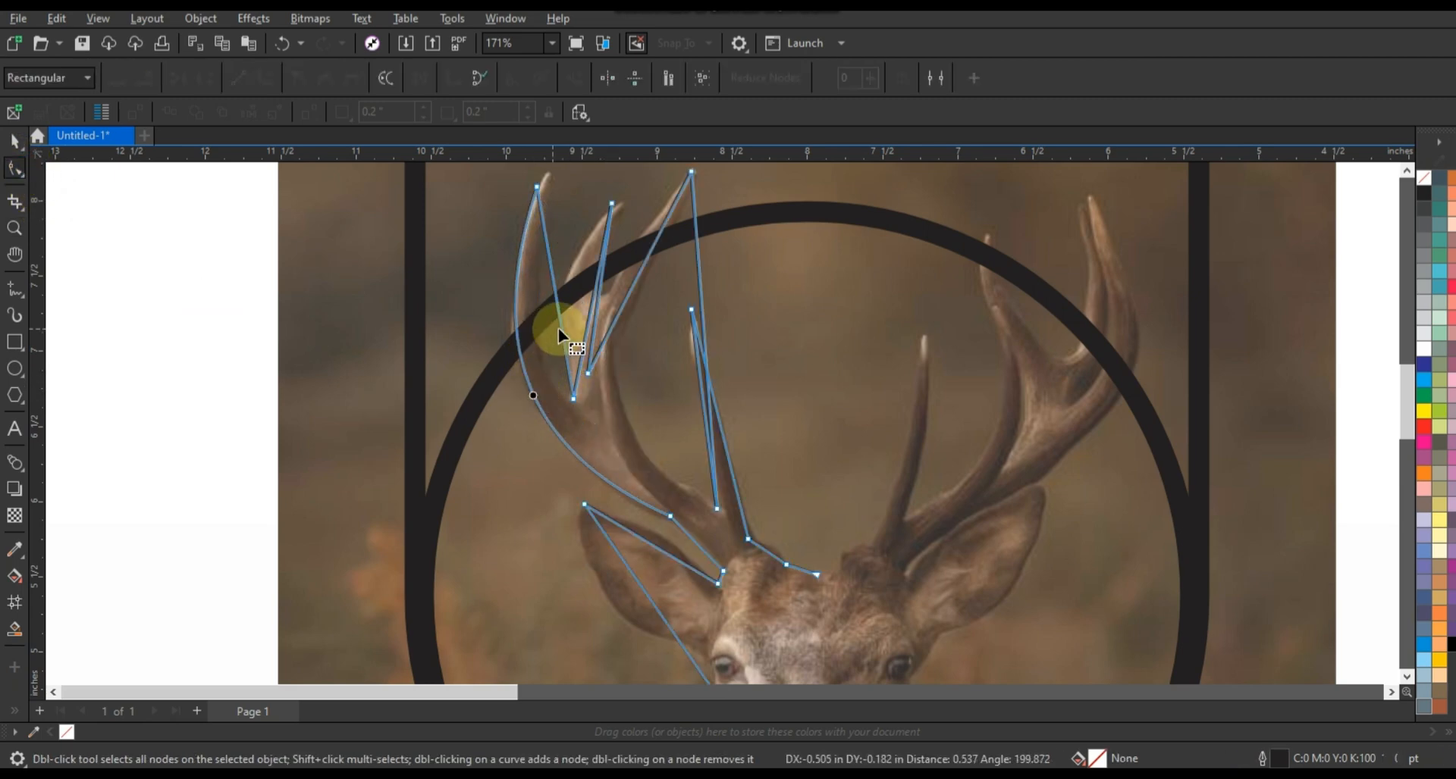
drag(557, 335, 607, 276)
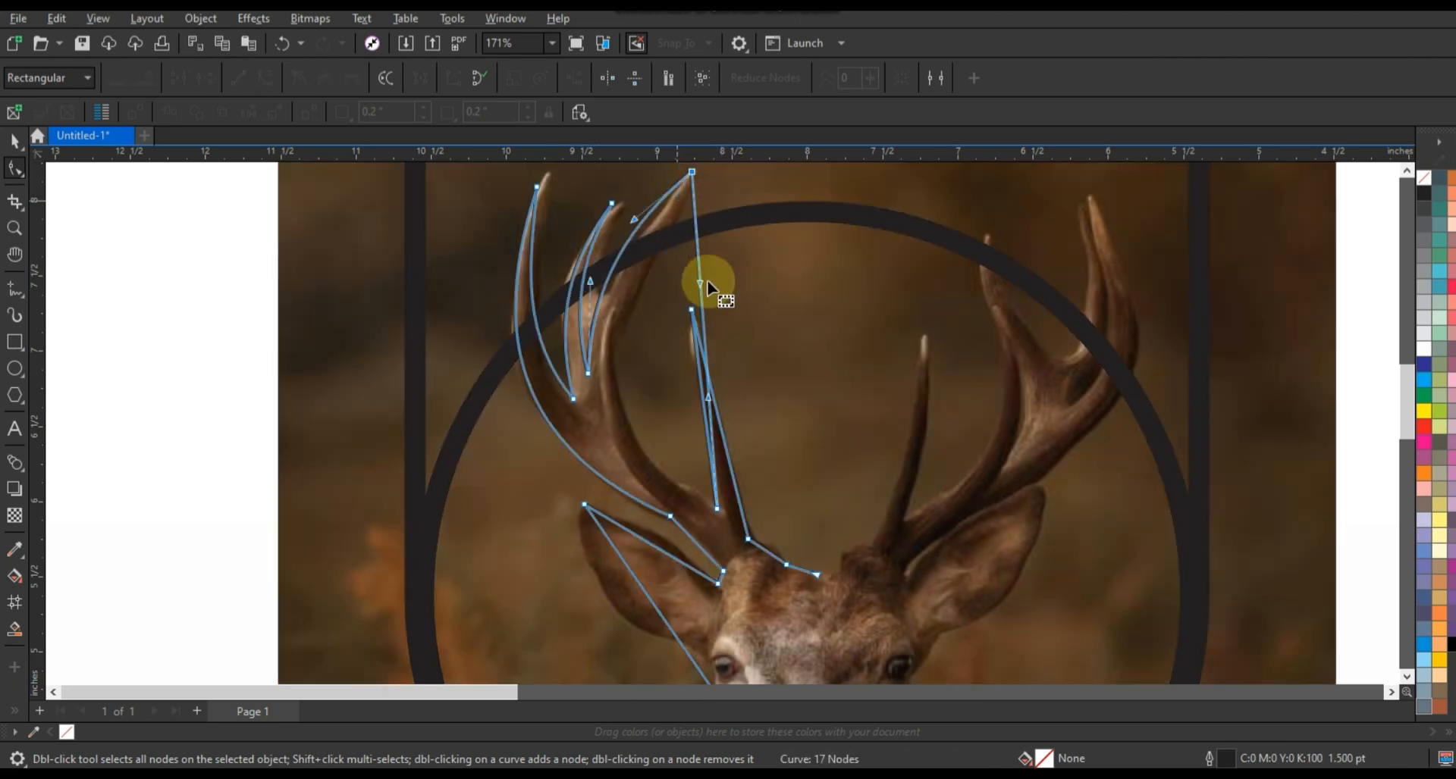
Step: Curve the antler's inner edge, the inner tine, the antler base and the crown segment to match the photo
drag(698, 286, 666, 316)
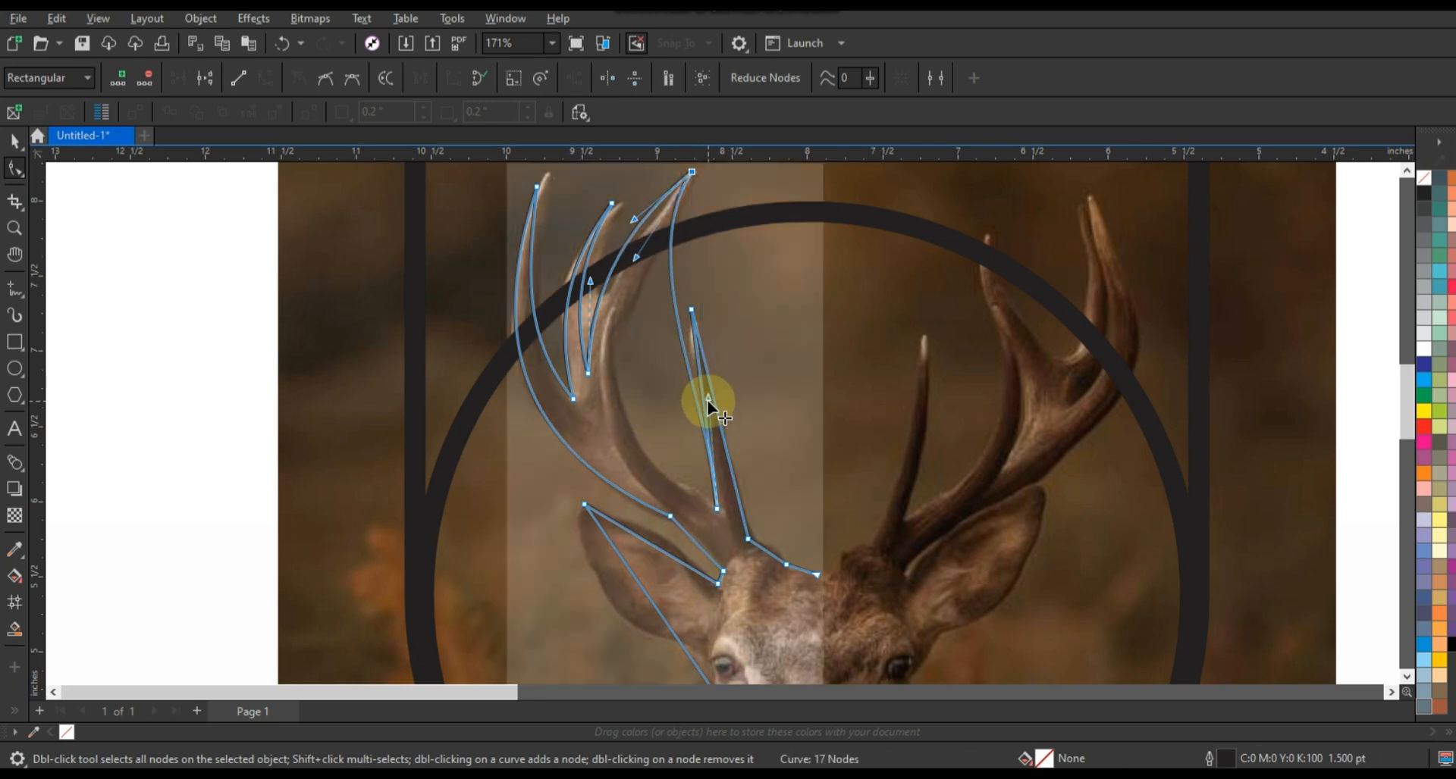
drag(707, 399, 567, 435)
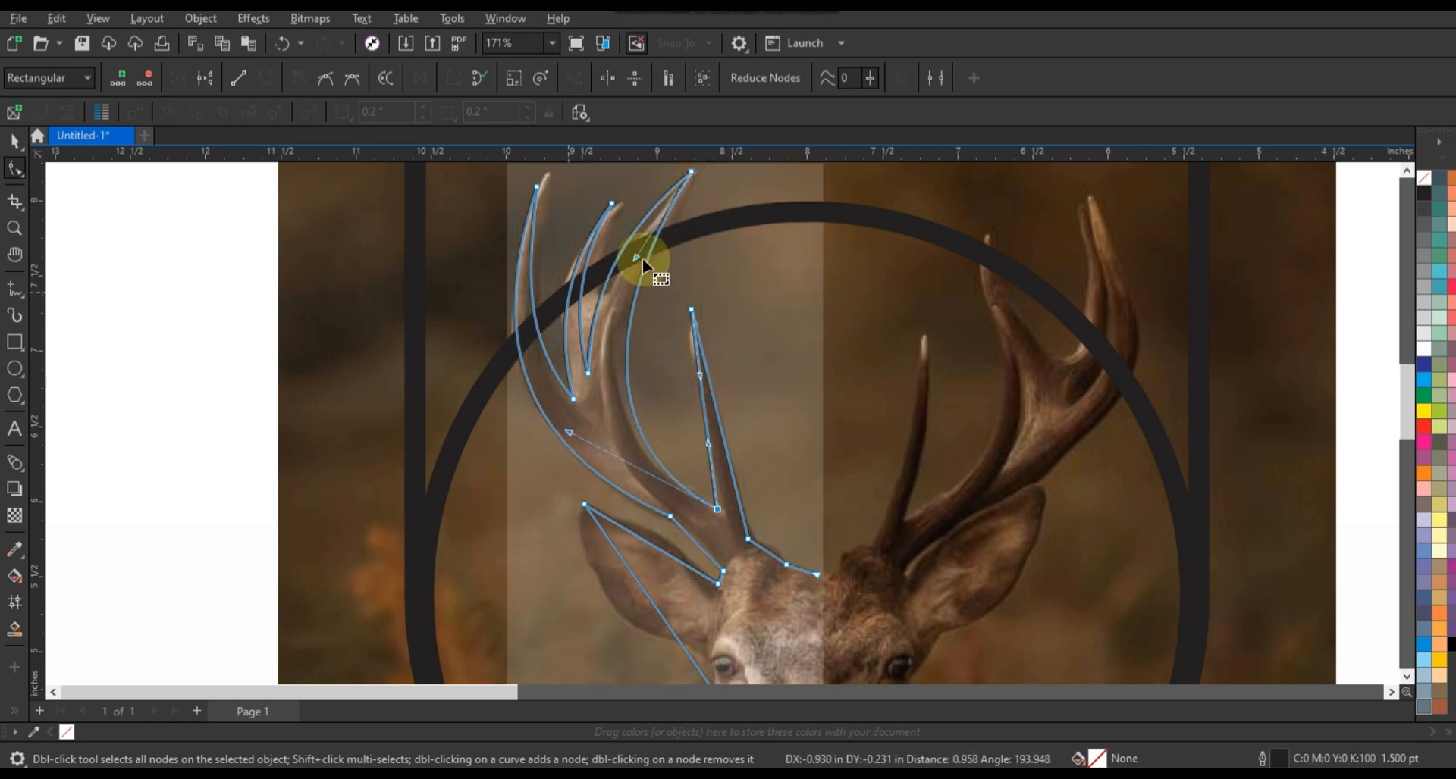
drag(642, 258, 612, 247)
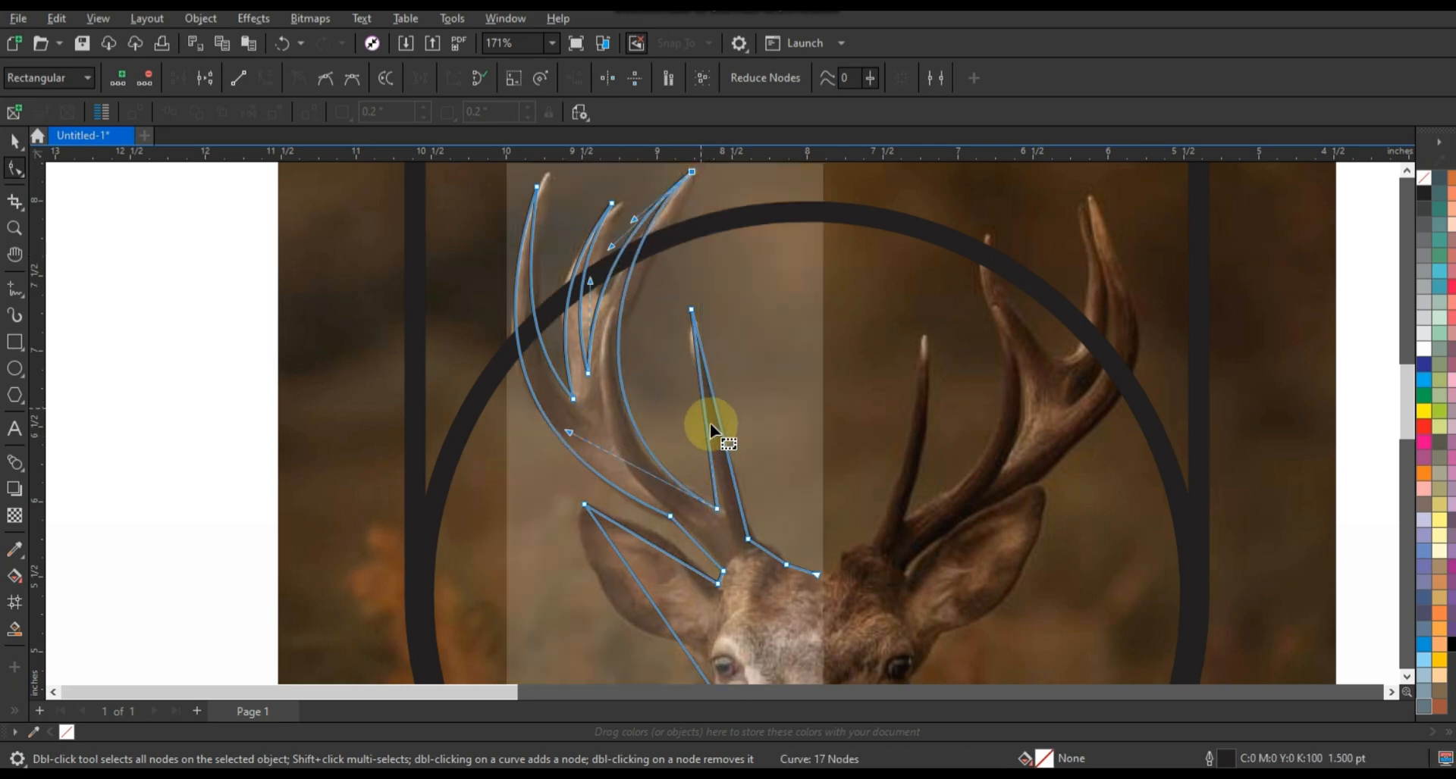
drag(718, 436, 708, 438)
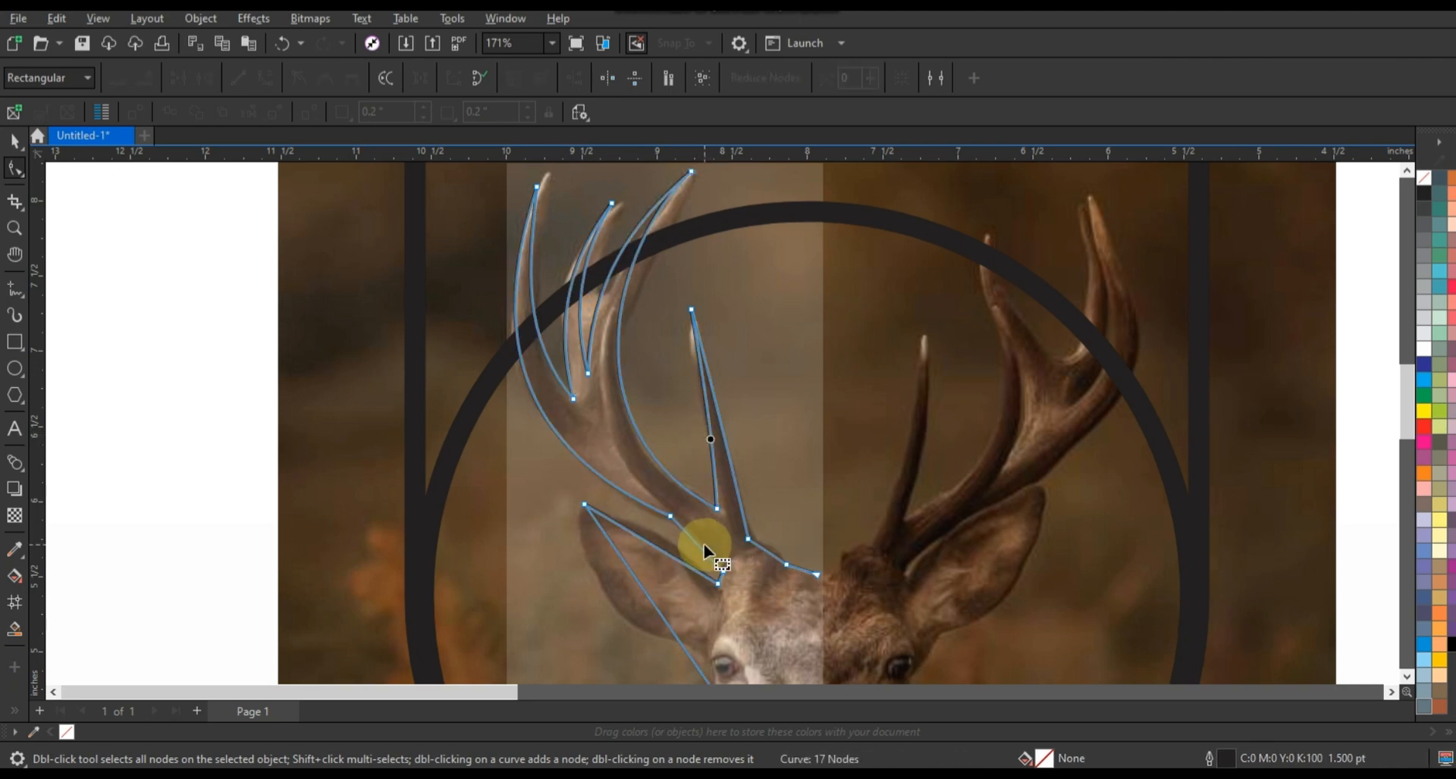
drag(698, 546, 772, 551)
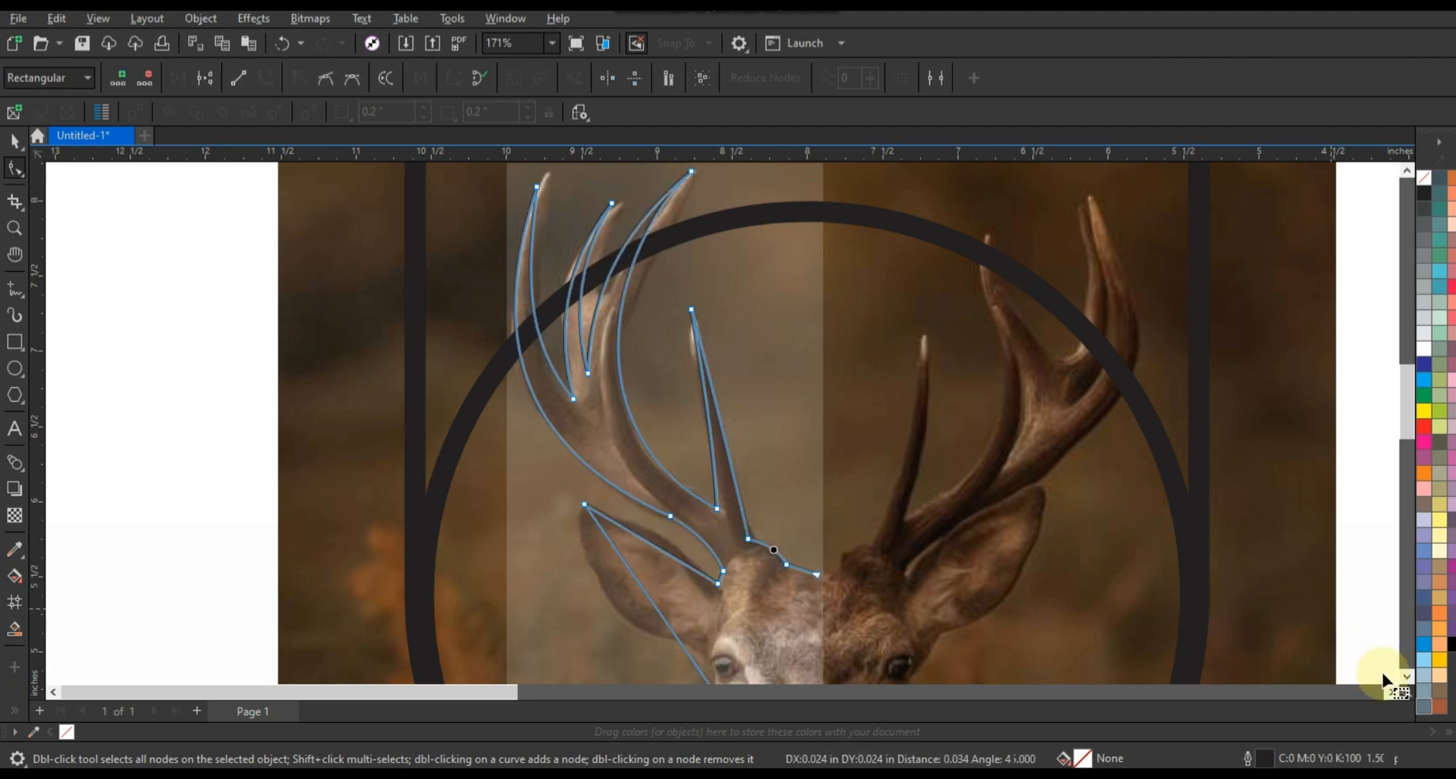
Step: Shape the lower and upper edges of the left ear into curves that follow the photo
click(1405, 677)
click(1406, 677)
click(1406, 677)
drag(635, 496, 711, 519)
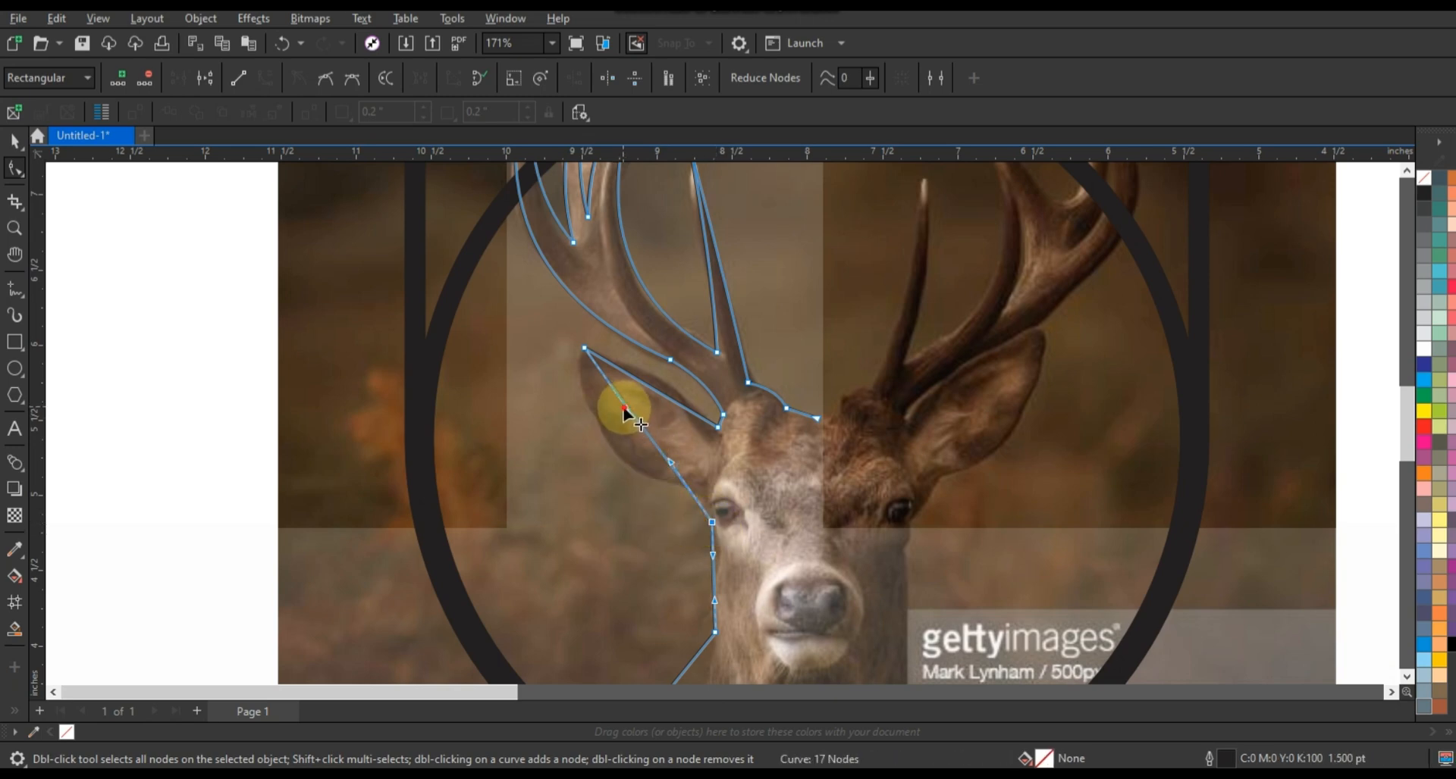
drag(616, 407, 580, 480)
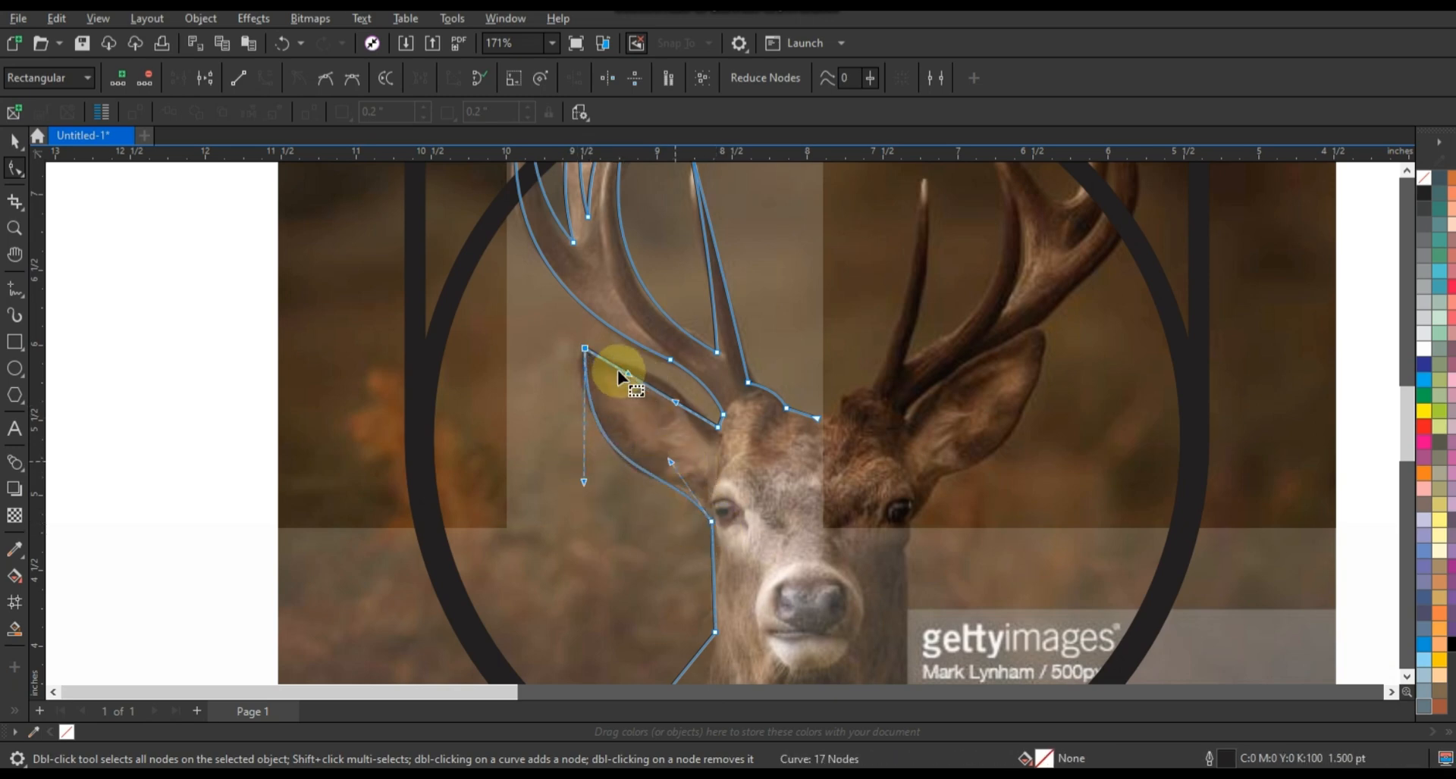
drag(675, 402, 671, 364)
drag(718, 427, 719, 433)
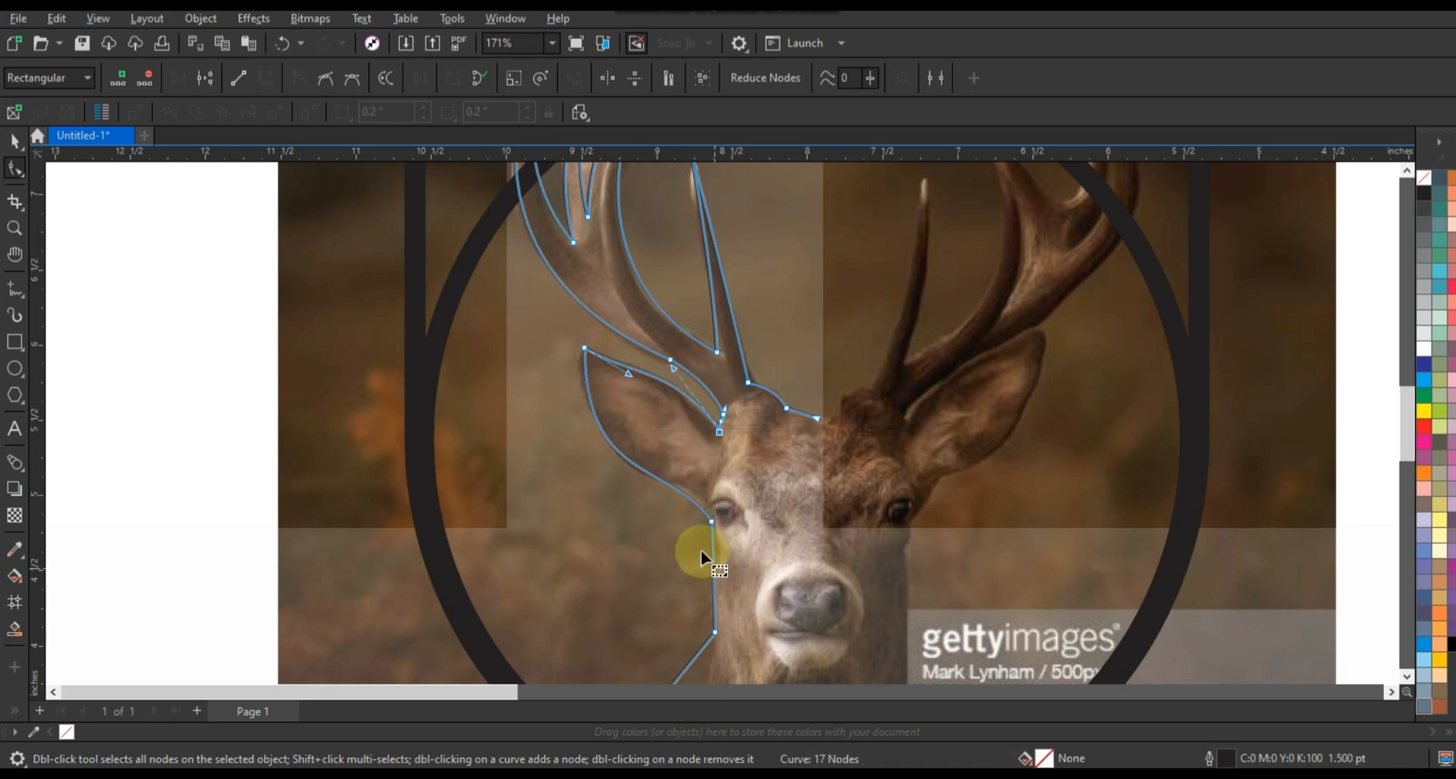
Step: Curve the side of the face and the neck segment so the line sweeps smoothly out to the circle
drag(715, 636, 707, 548)
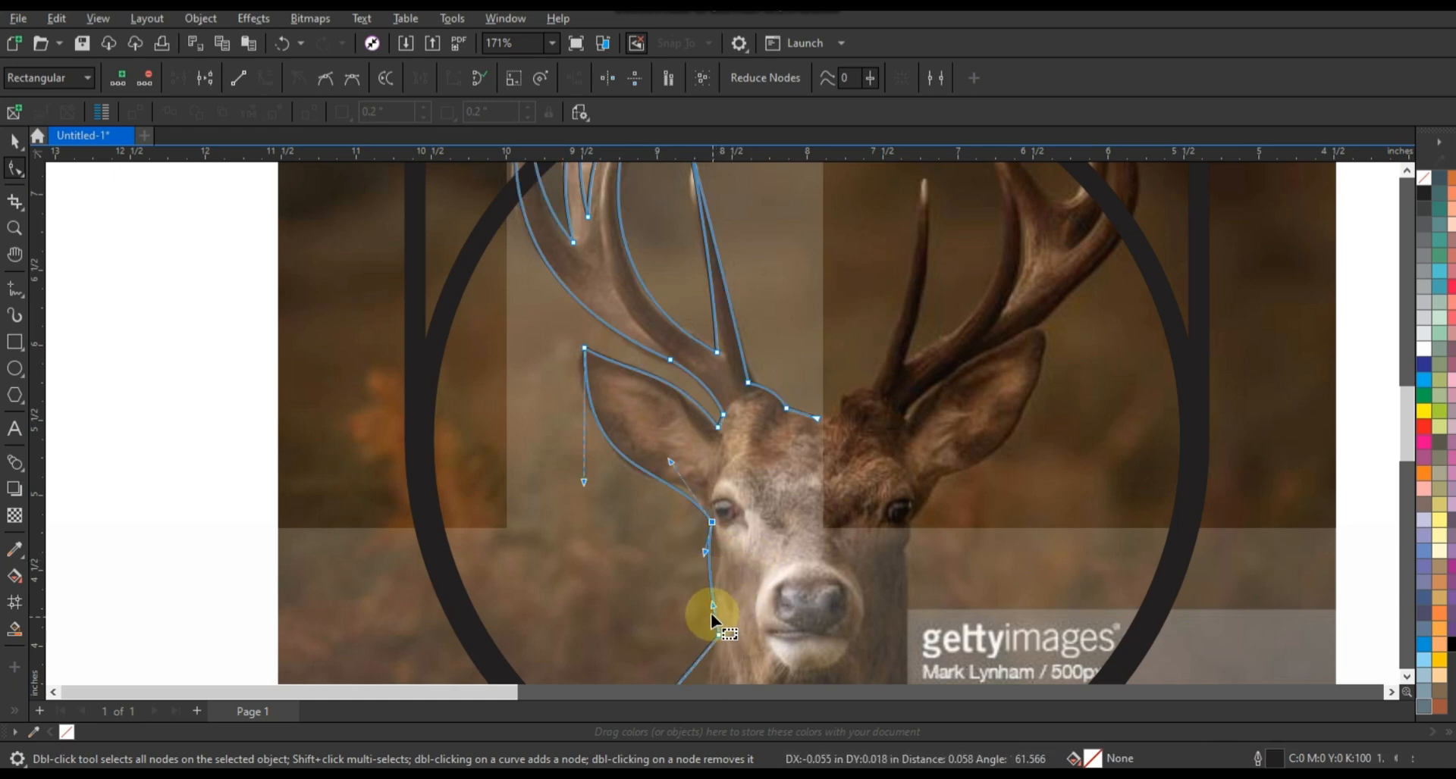
drag(714, 605, 726, 604)
drag(706, 558, 691, 559)
click(1405, 677)
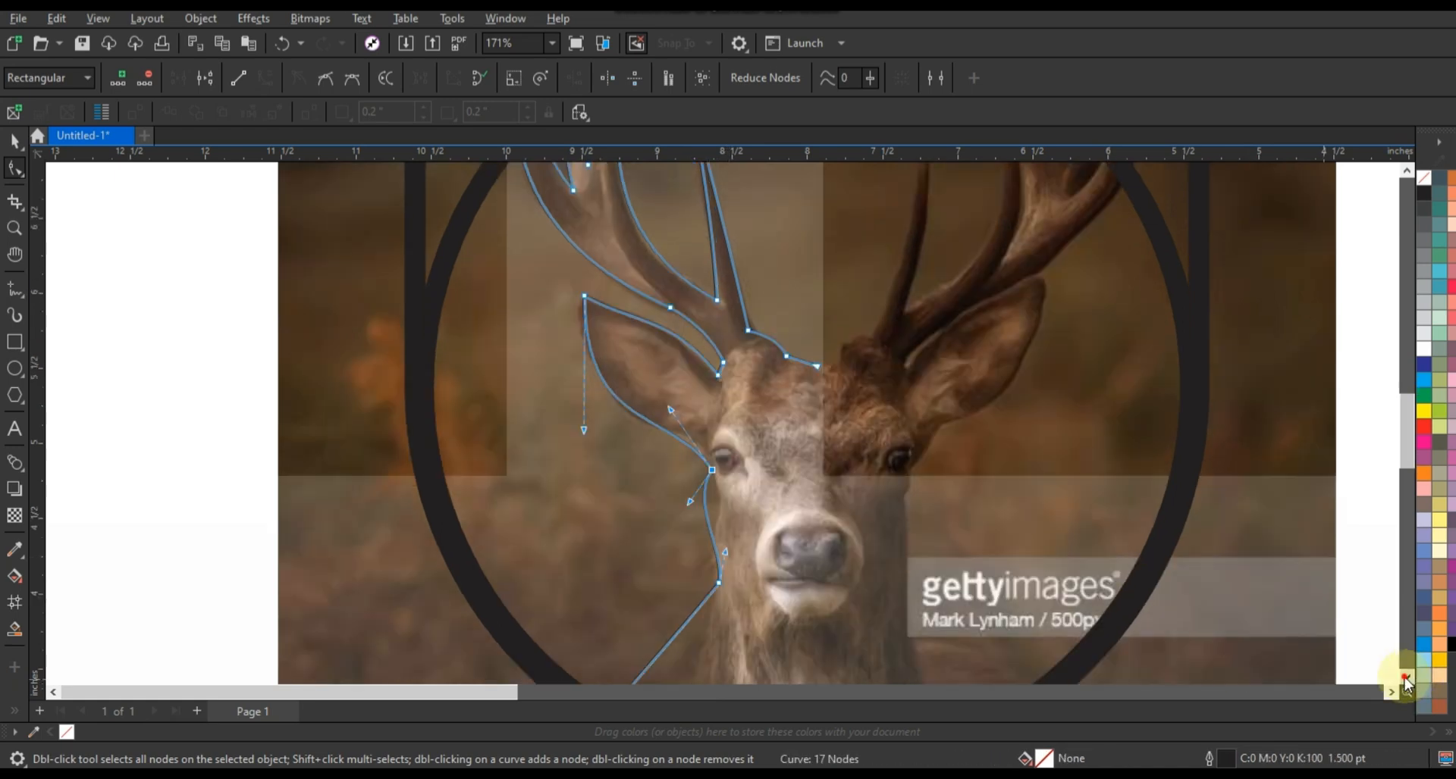
click(1405, 677)
click(1405, 677)
click(1405, 677)
drag(662, 499, 684, 512)
Step: Make a horizontally mirrored copy of the half outline on the deer's other side and combine both halves
click(15, 140)
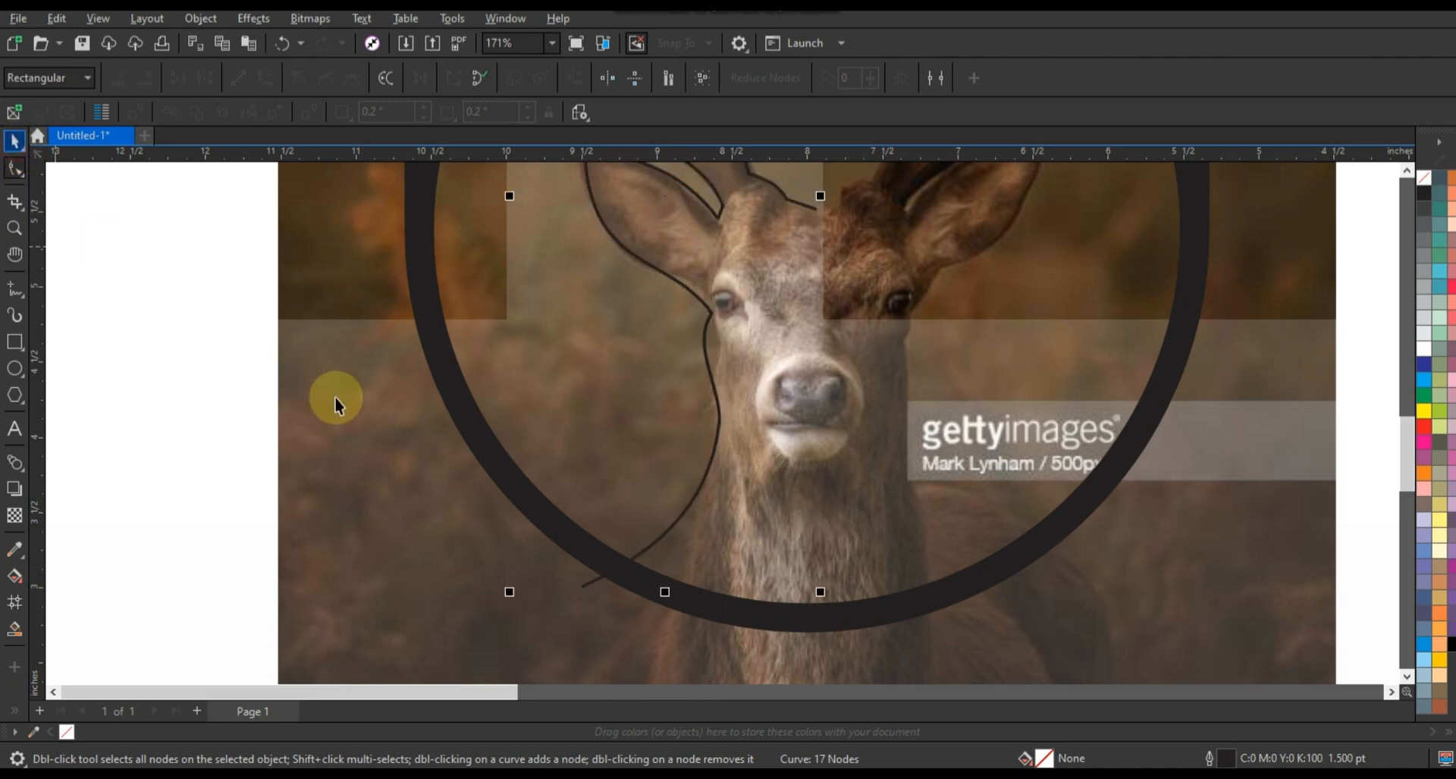
key(shift+F2)
drag(620, 423, 872, 464)
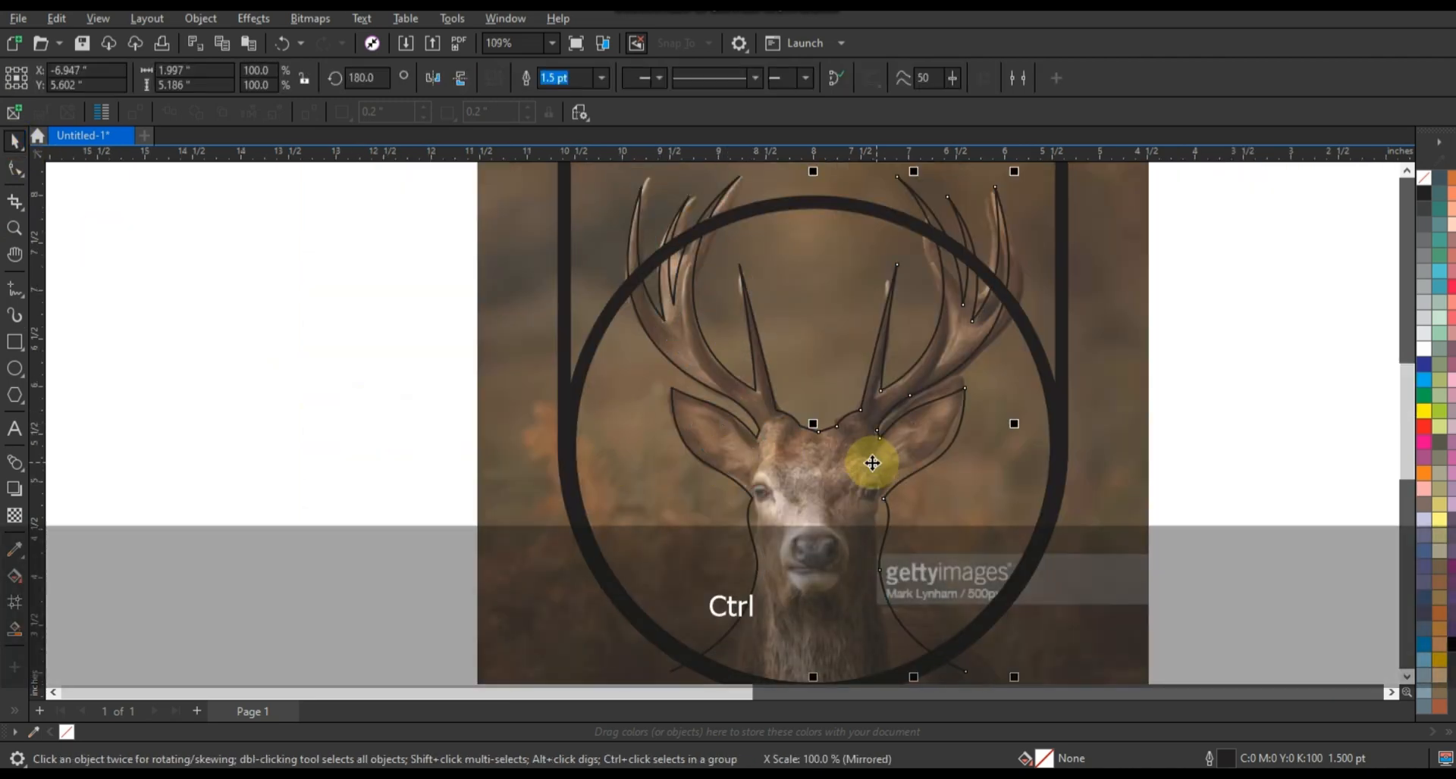
shift+click(793, 425)
click(500, 78)
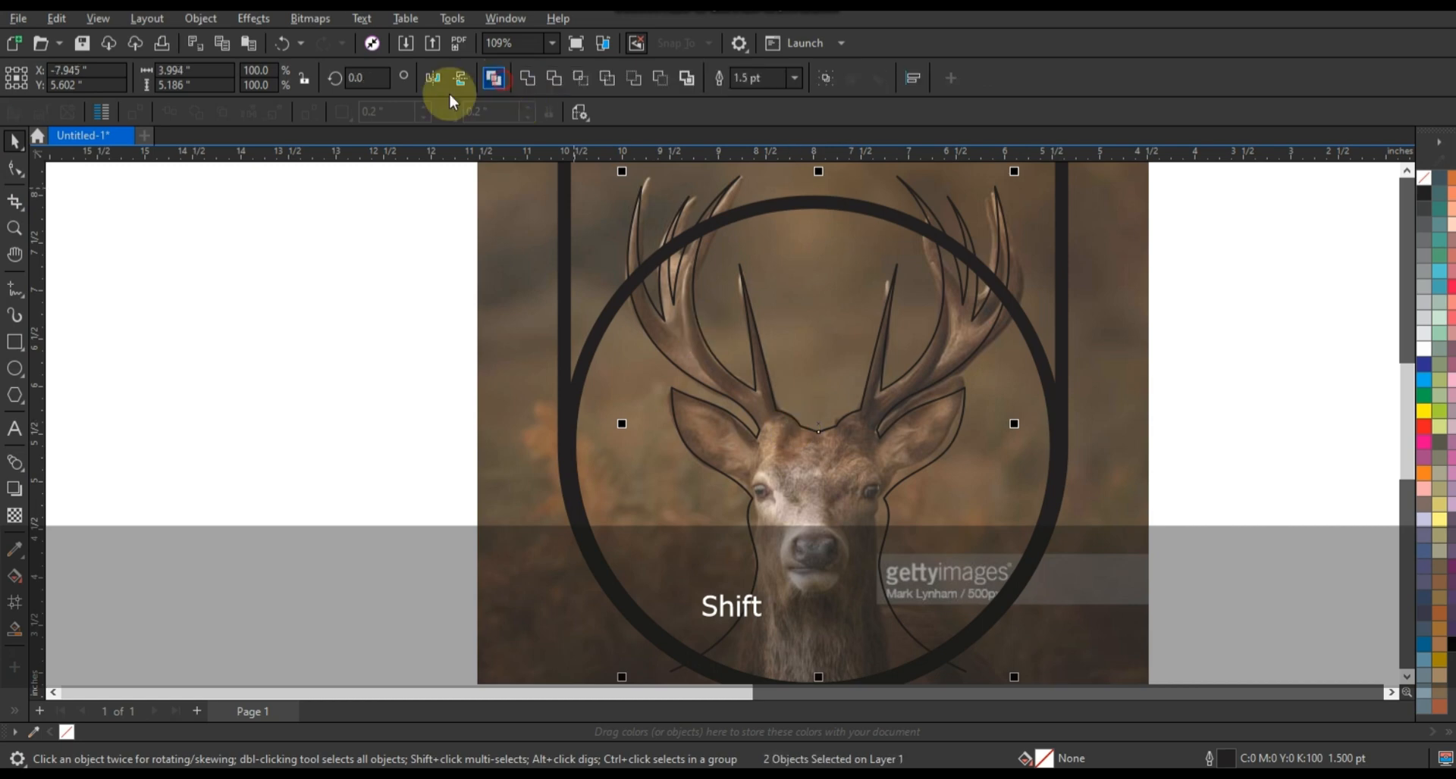
Step: Join the two end nodes at the crown to connect both halves of the deer outline
click(14, 168)
drag(806, 413, 821, 439)
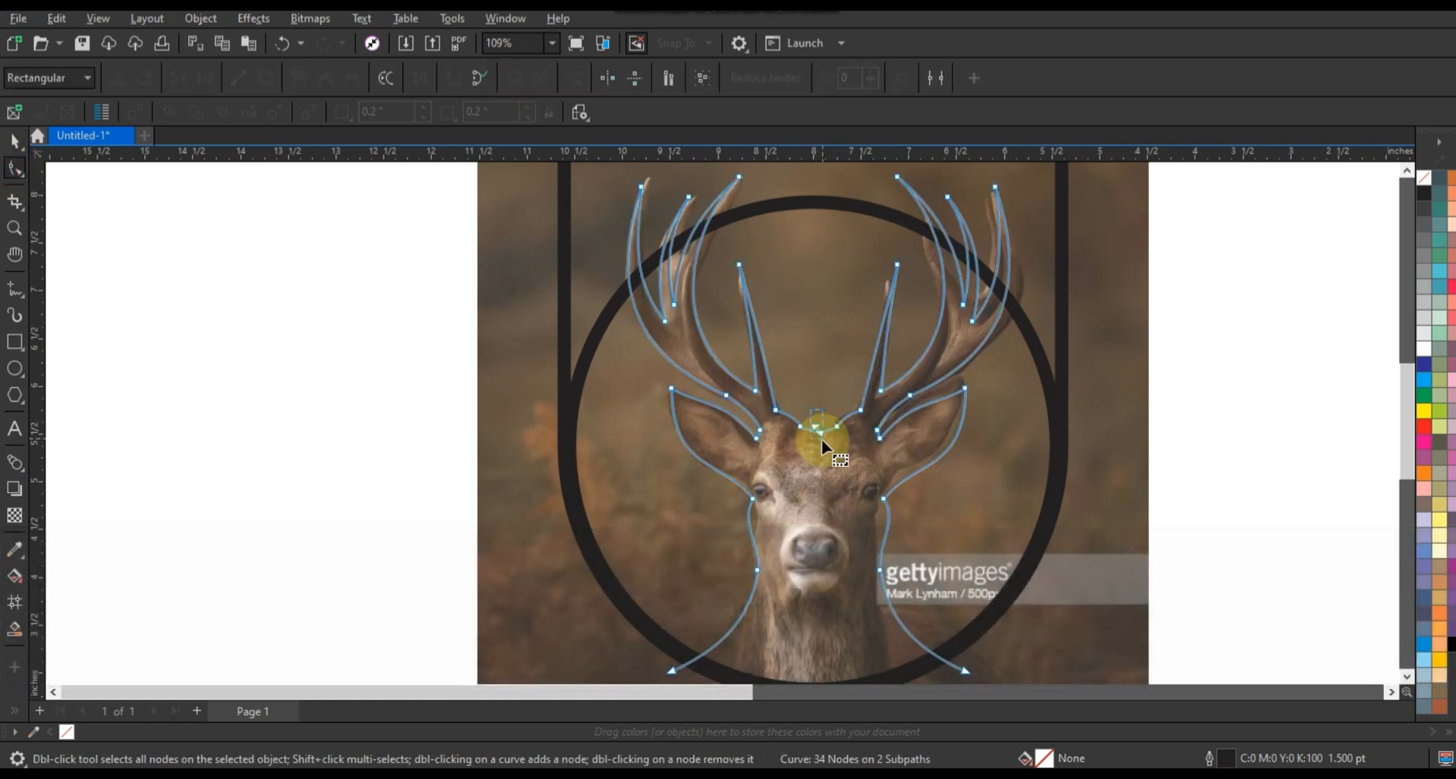
click(181, 80)
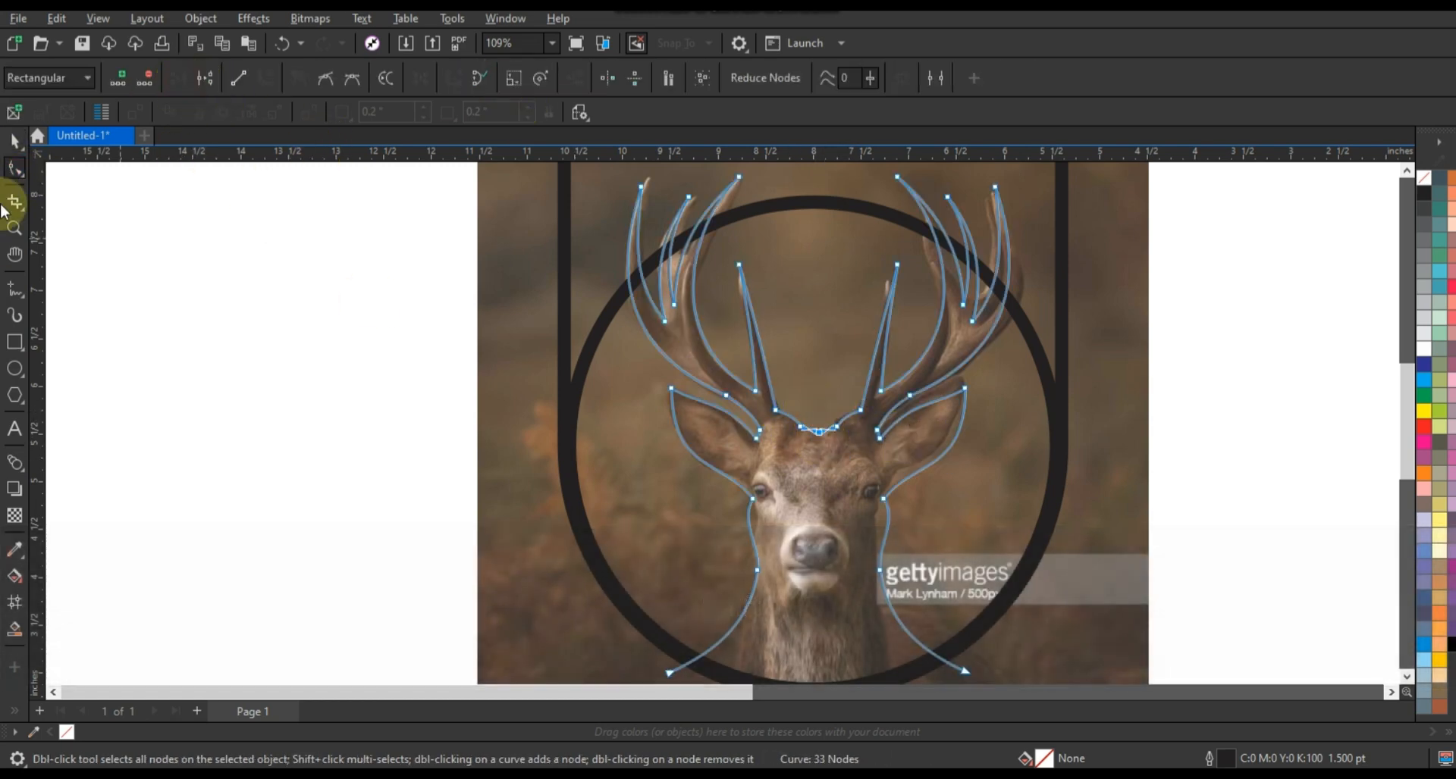
click(241, 396)
key(space)
key(Escape)
Step: Select the frame, circle and deer outline together and move them off the photo to its left
key(F3)
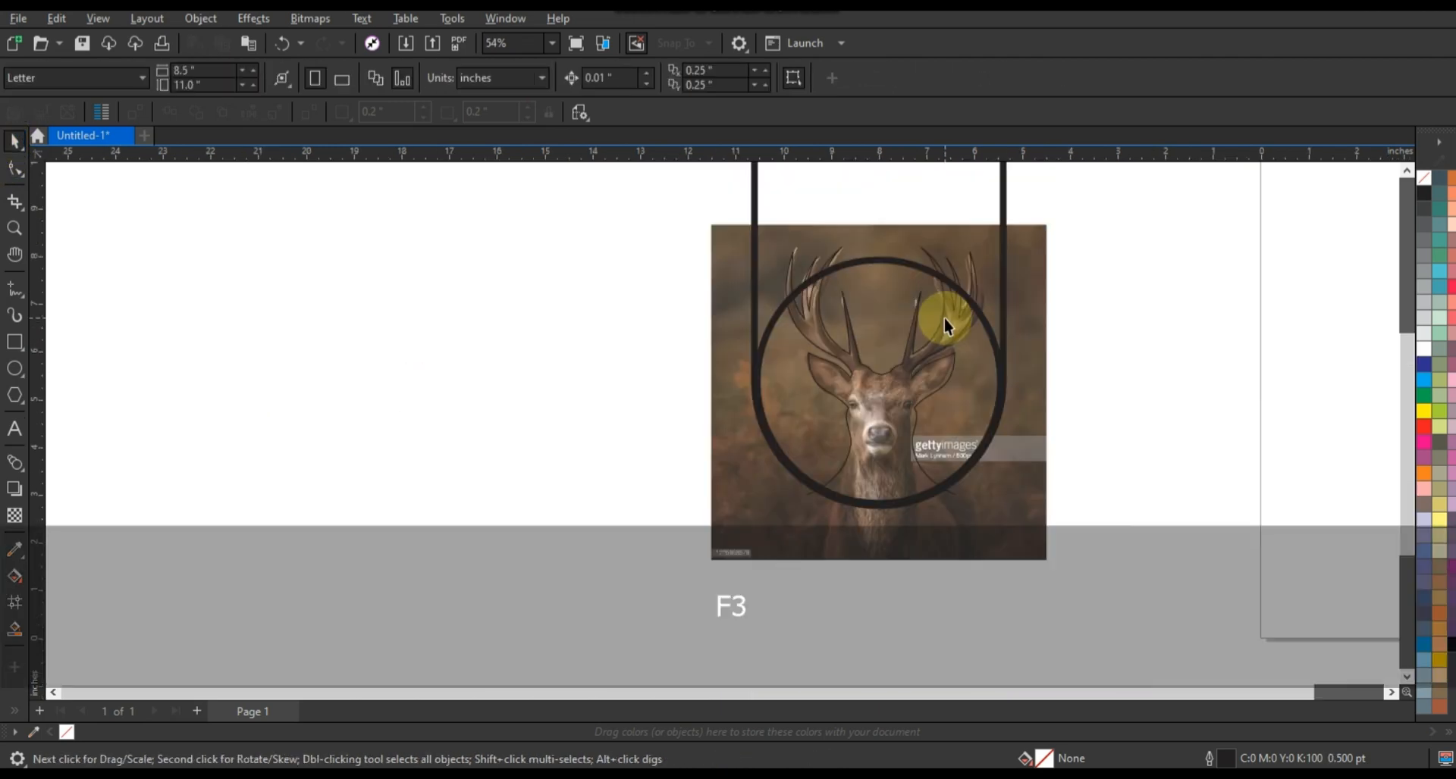
key(F3)
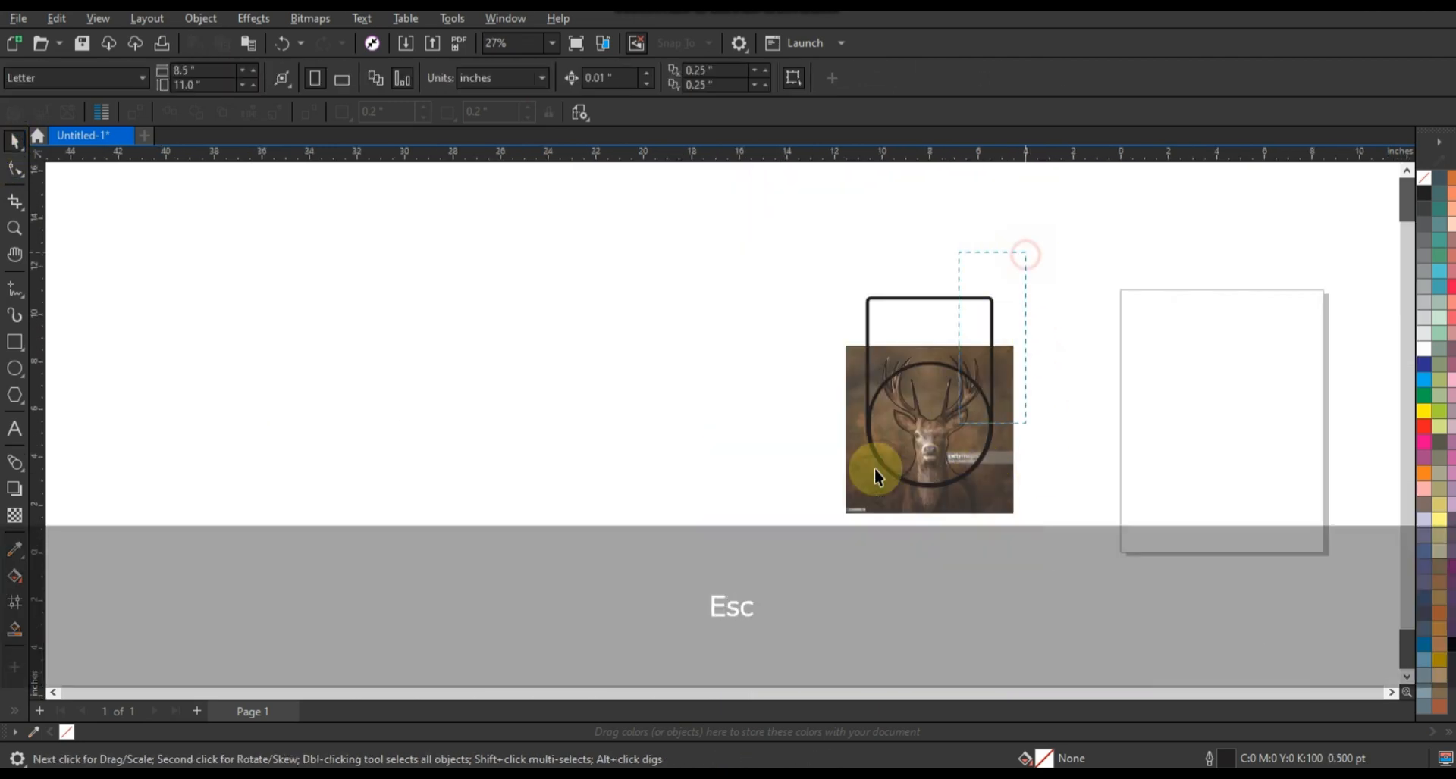
drag(834, 497, 845, 502)
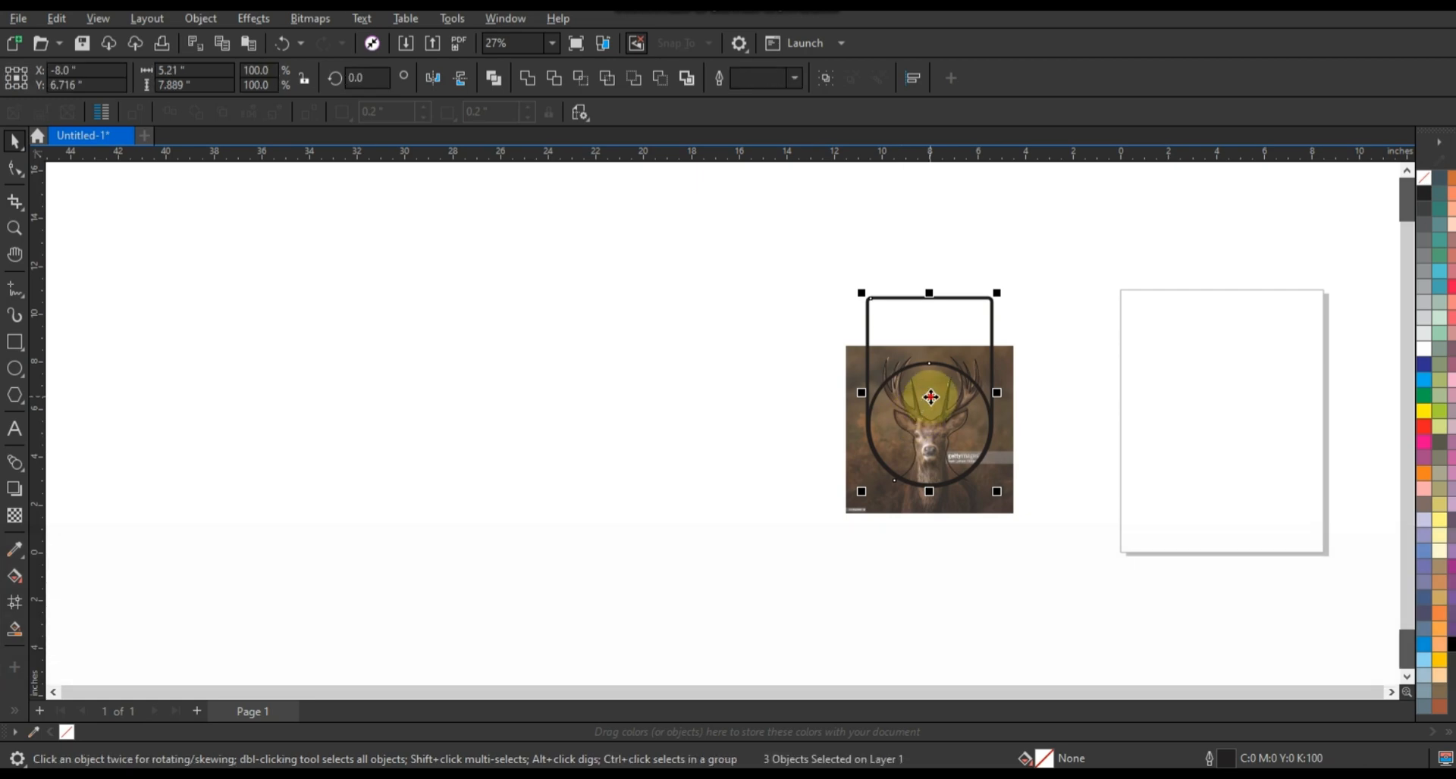
drag(936, 406, 705, 379)
Step: Use Smart Fill to create a blue deer head shape inside the circle, and delete the traced line
drag(624, 264, 1099, 561)
key(shift+F2)
key(Escape)
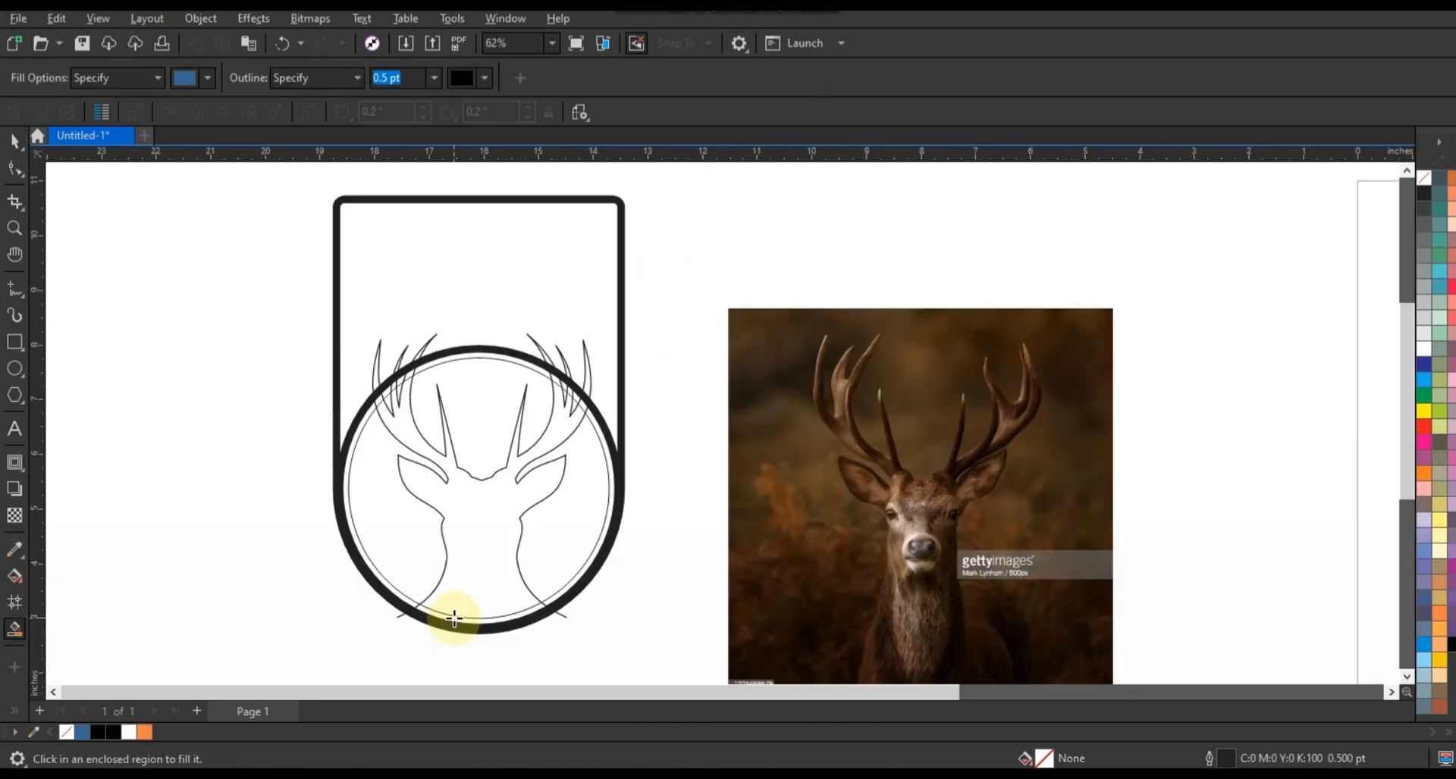
click(453, 618)
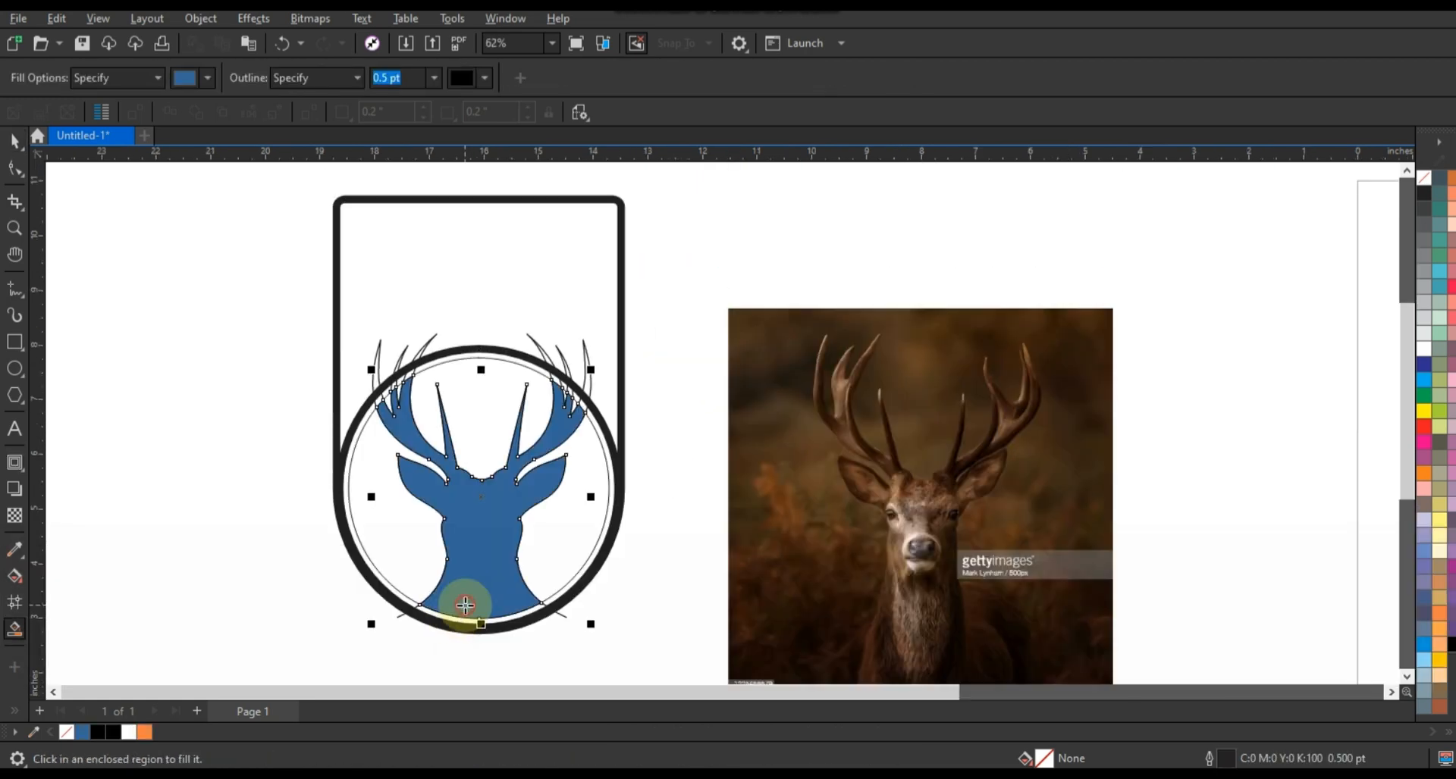
click(14, 142)
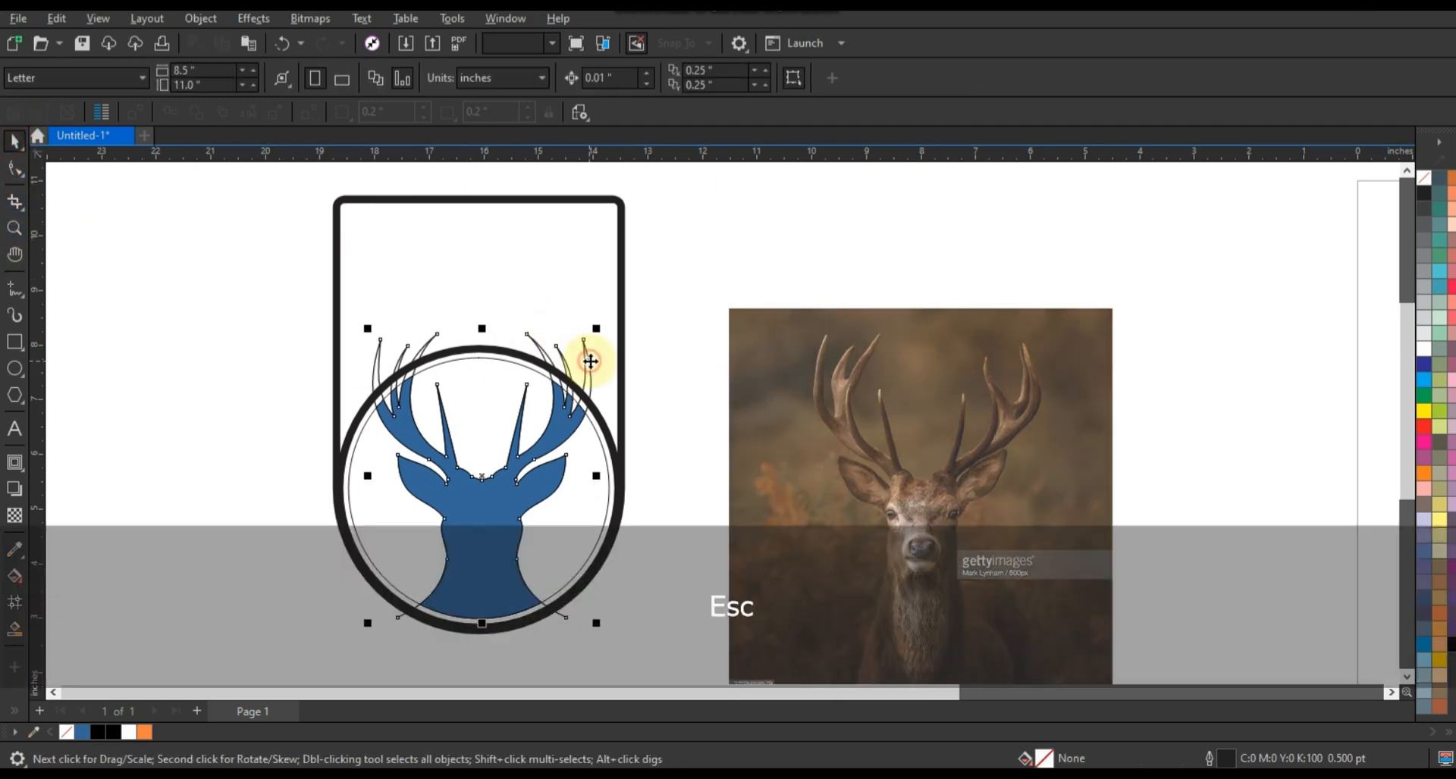
key(Delete)
Step: Fill the thin inner circle with white and remove its outline
click(526, 367)
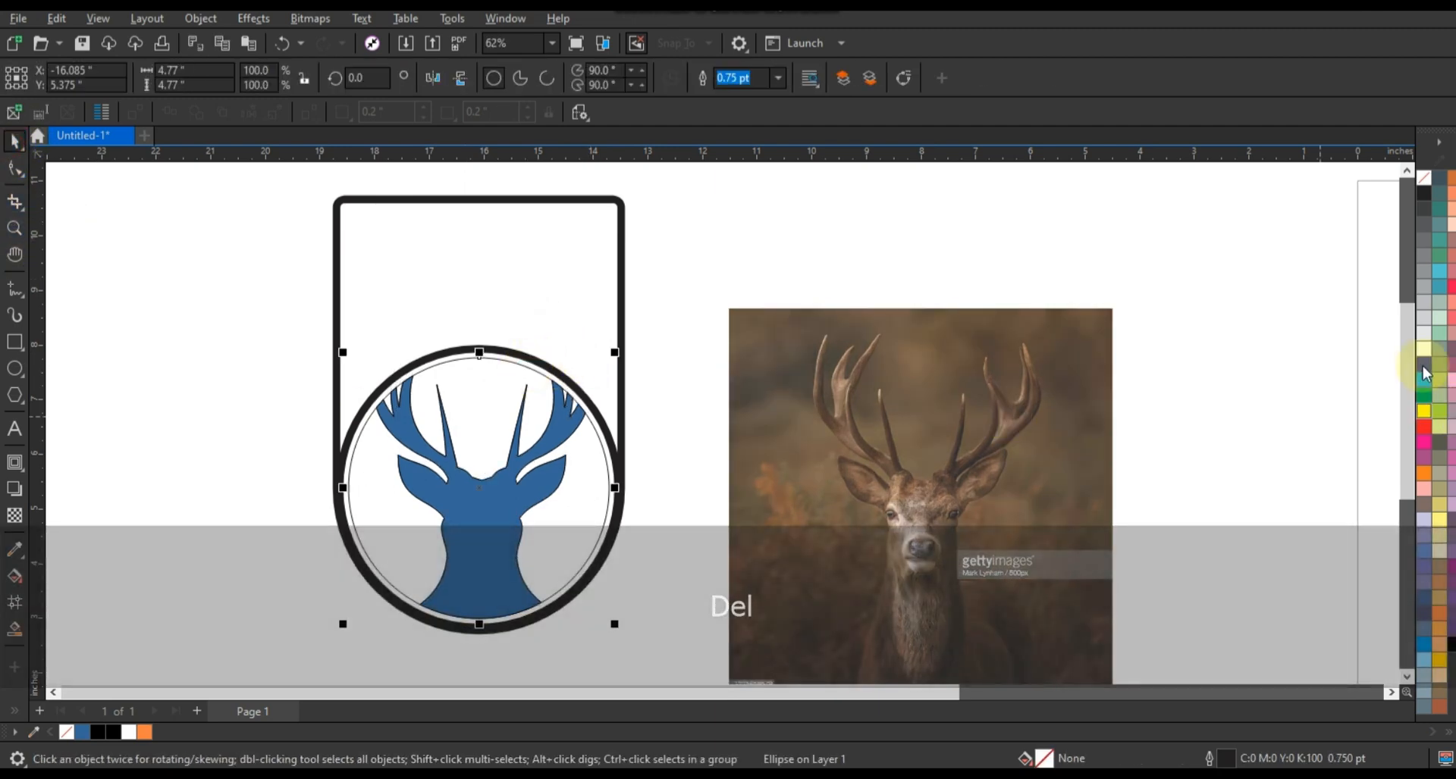
click(1424, 187)
right_click(1424, 187)
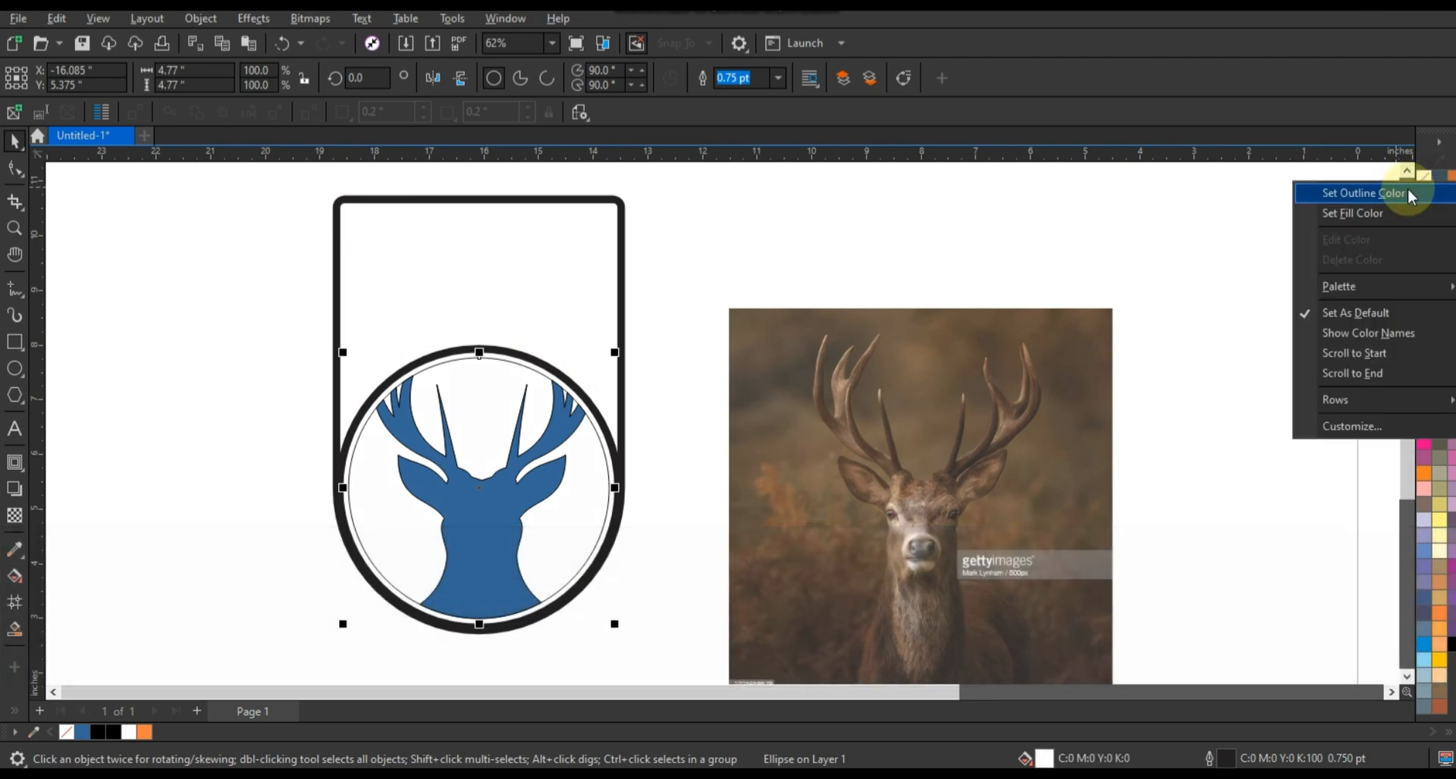
click(1412, 196)
click(516, 334)
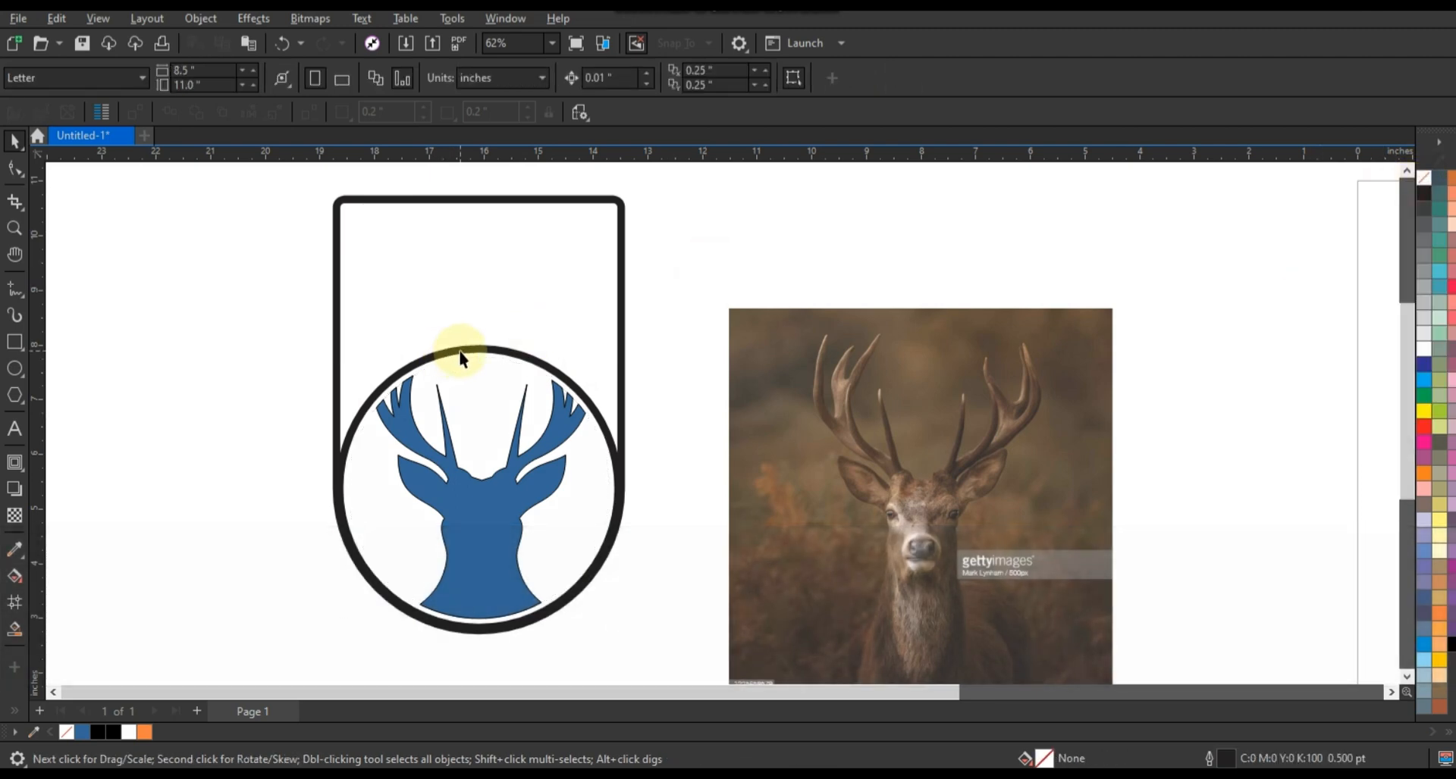
Step: Fill the outer circle with black and set its outline colour to orange
click(459, 352)
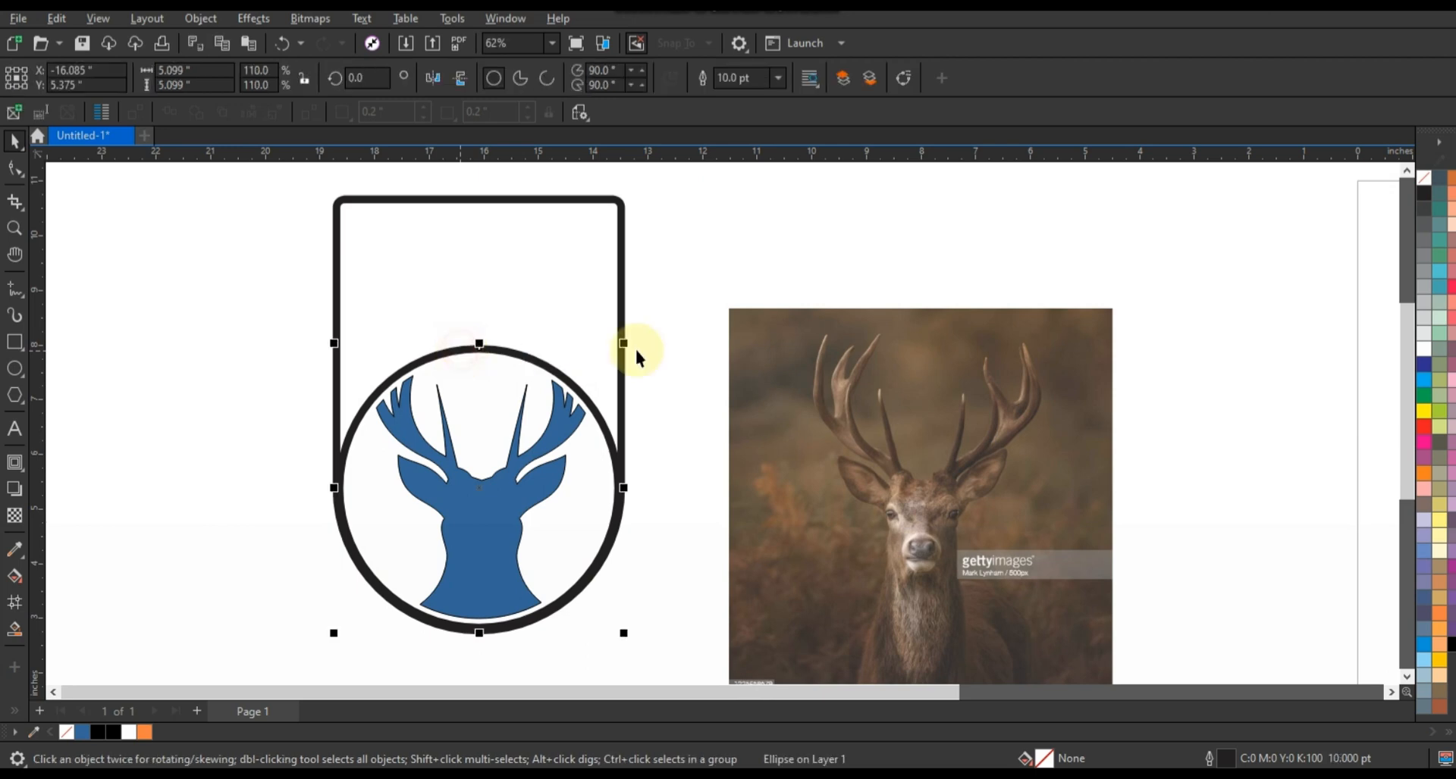
click(1450, 645)
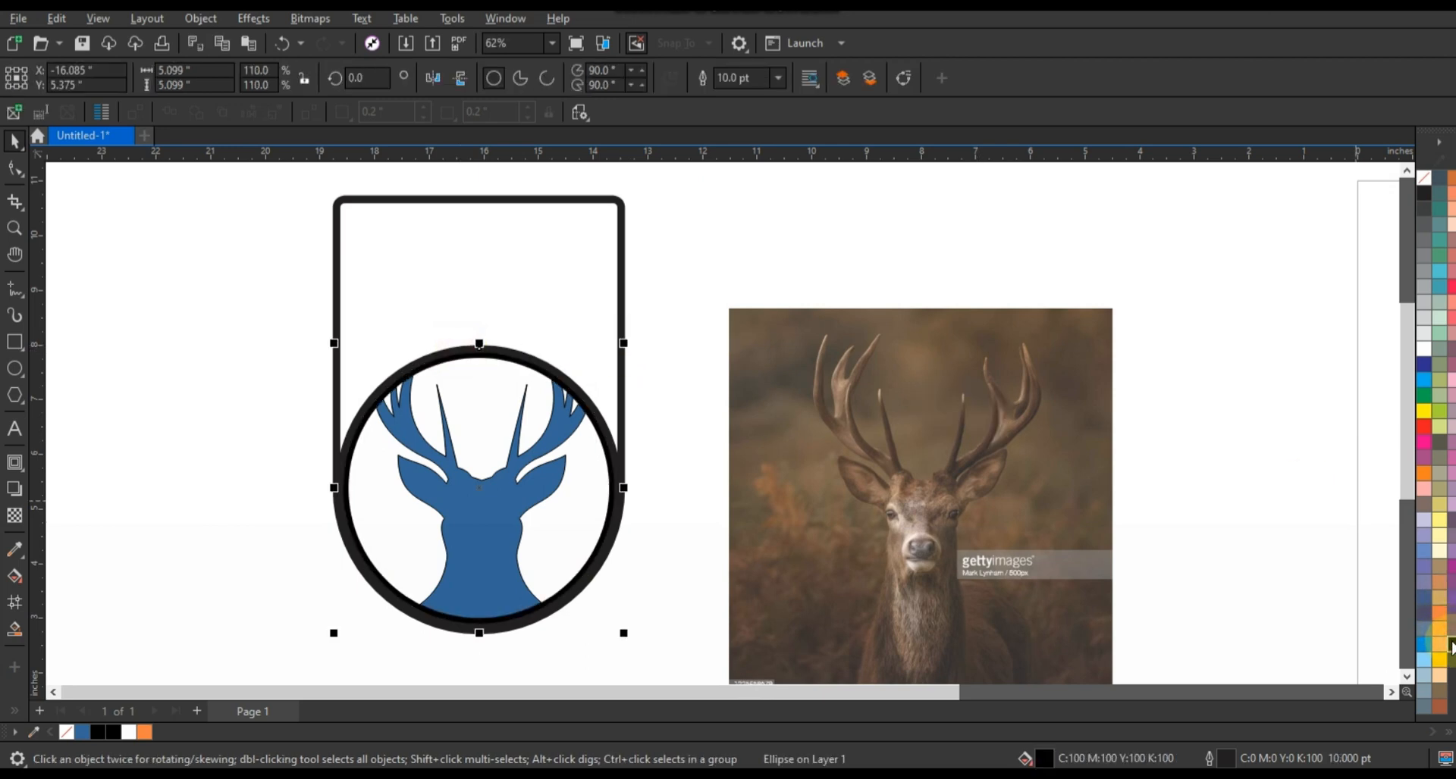
right_click(1429, 479)
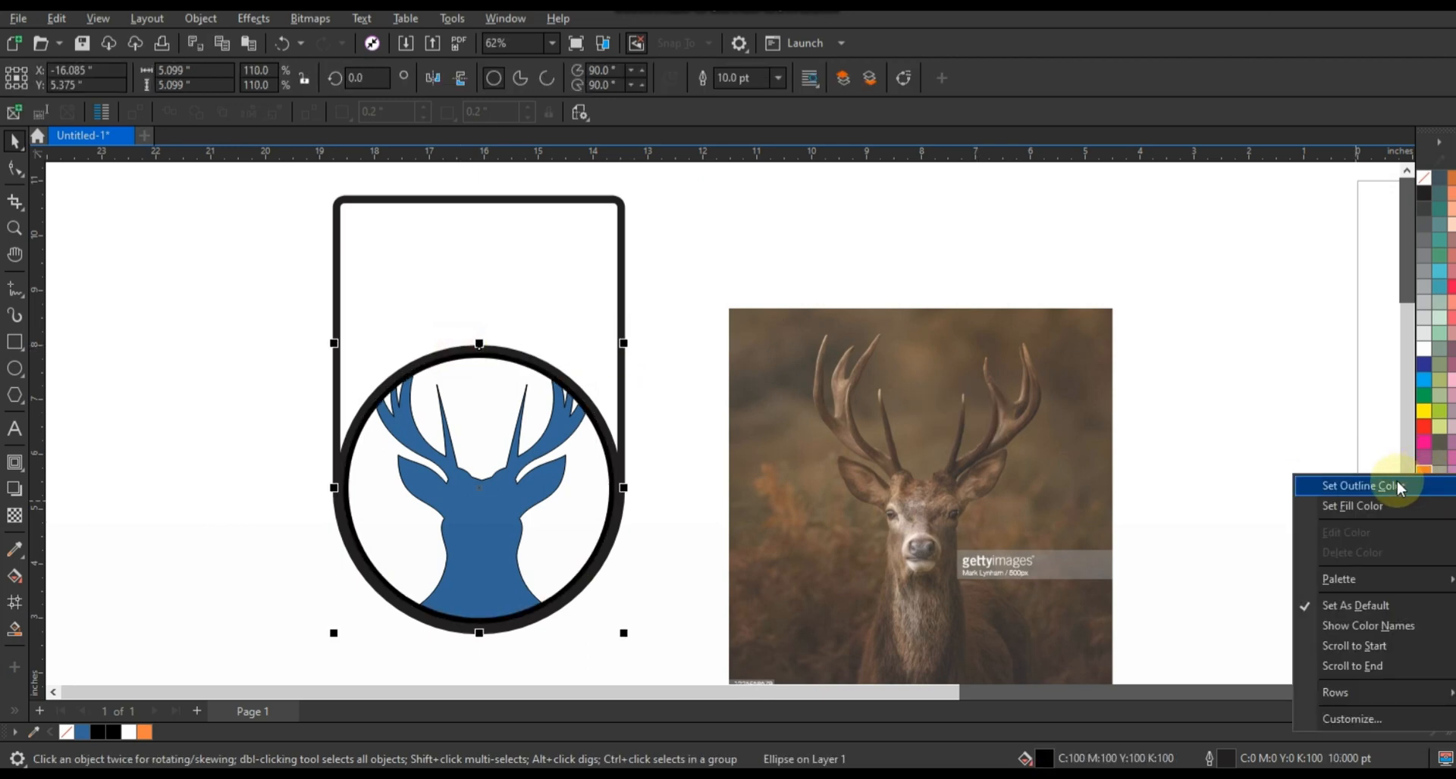
click(1400, 489)
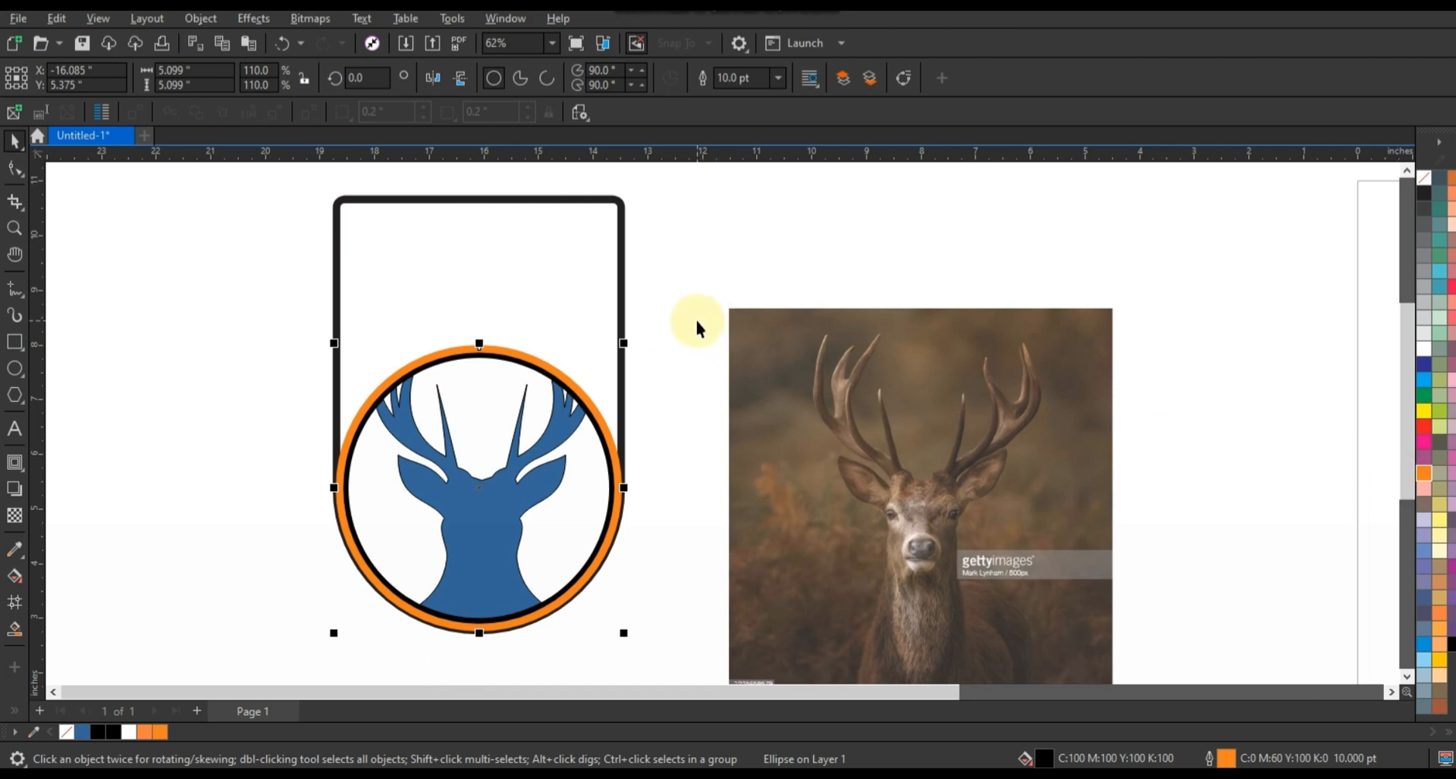
Step: Fill the deer head shape with black
click(464, 534)
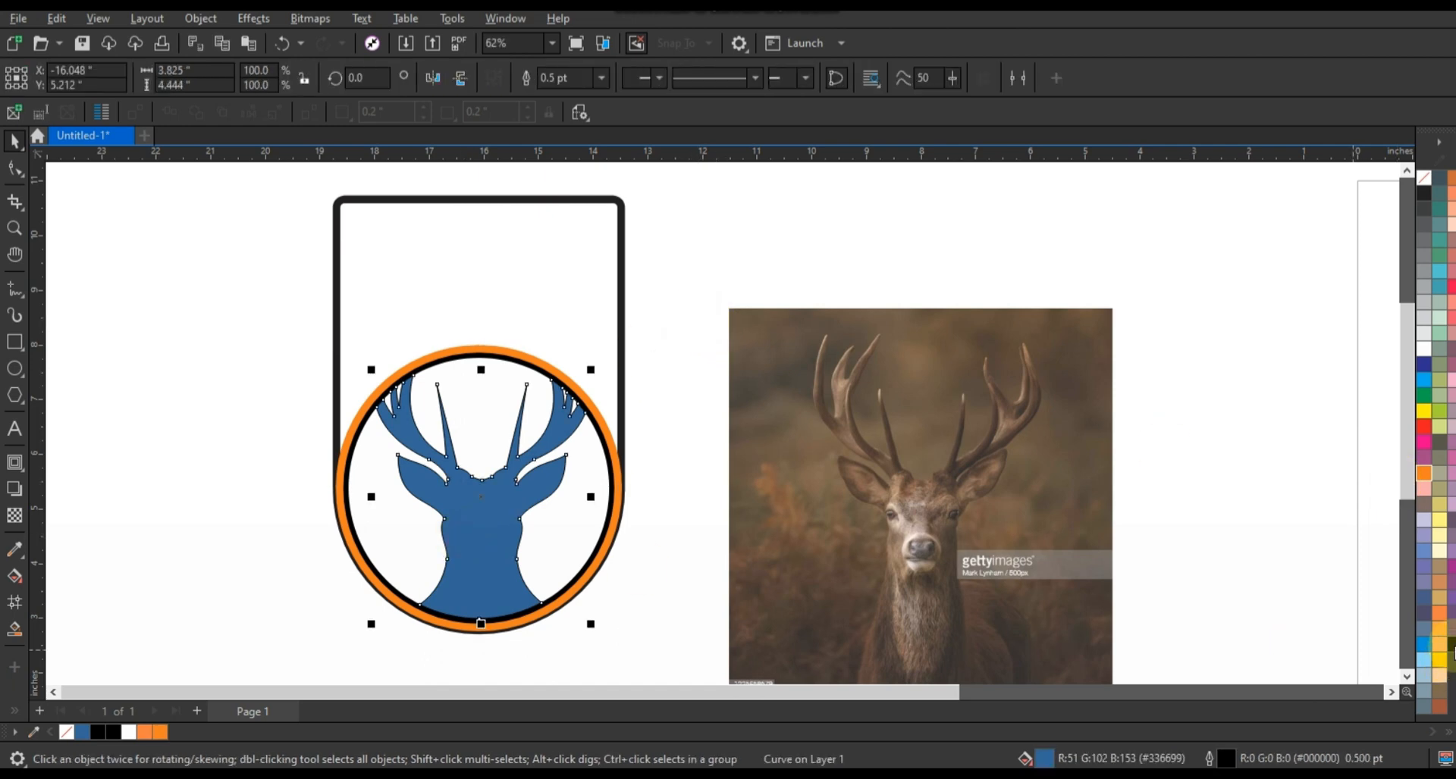
click(1450, 645)
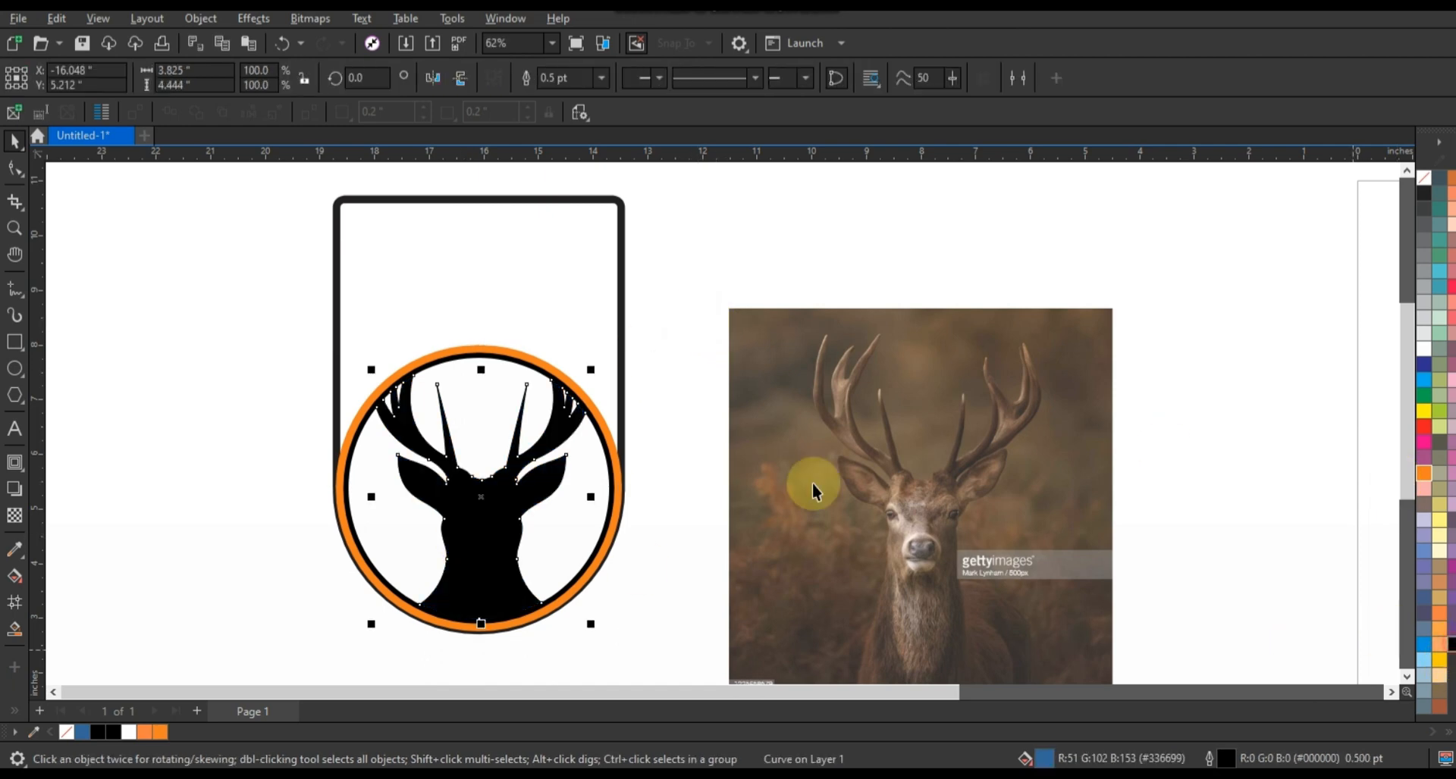
Step: Set the outer frame's outline colour to orange and fill the frame with black
click(625, 328)
right_click(1440, 619)
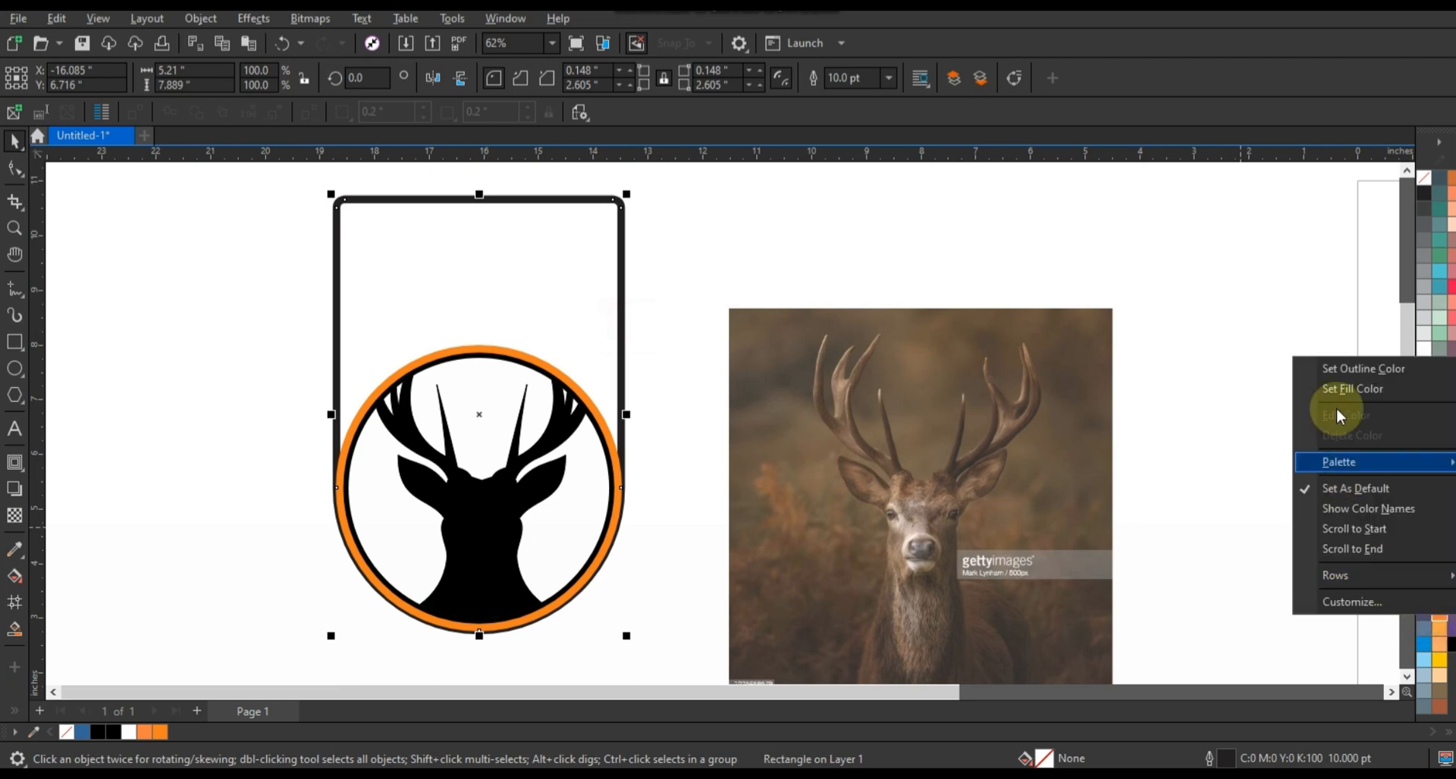
click(1326, 370)
click(676, 304)
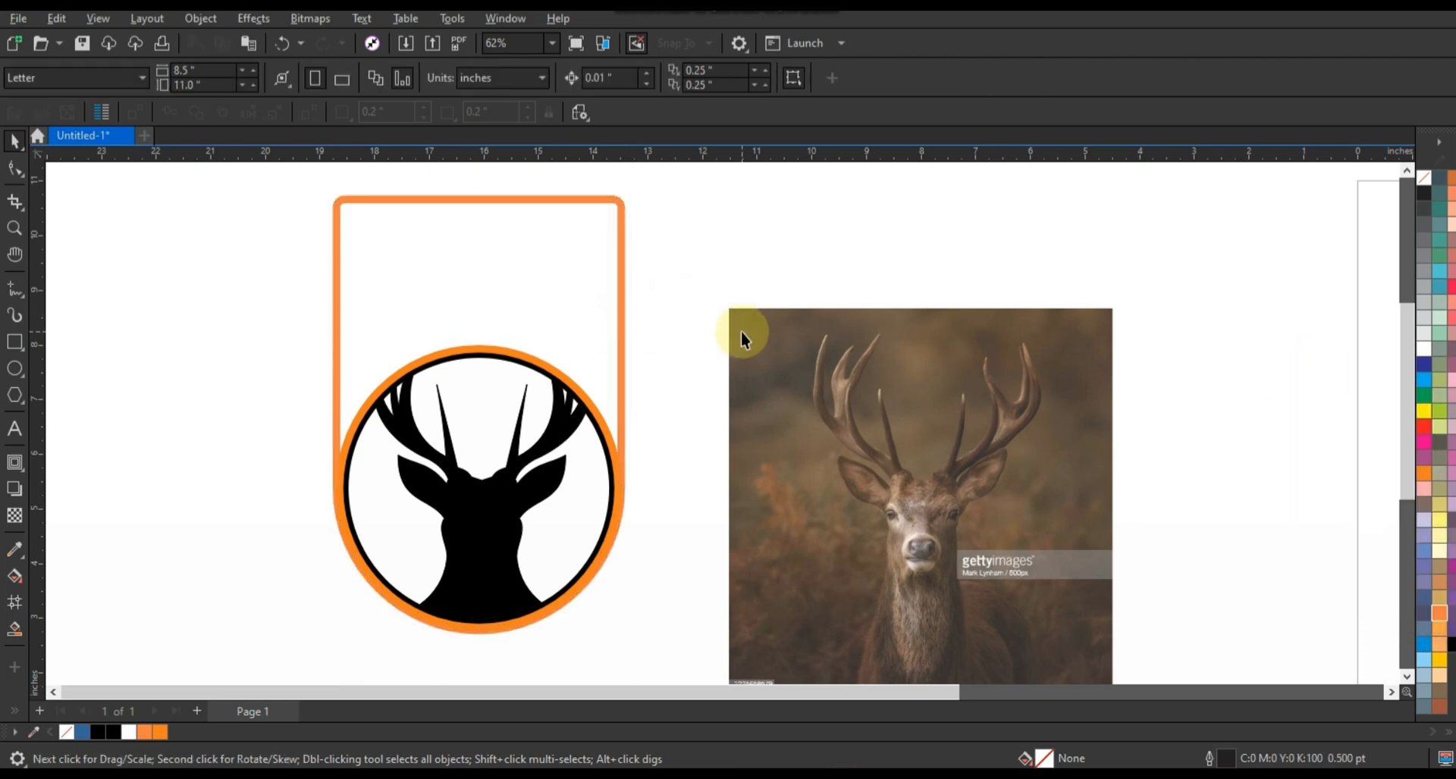
click(532, 296)
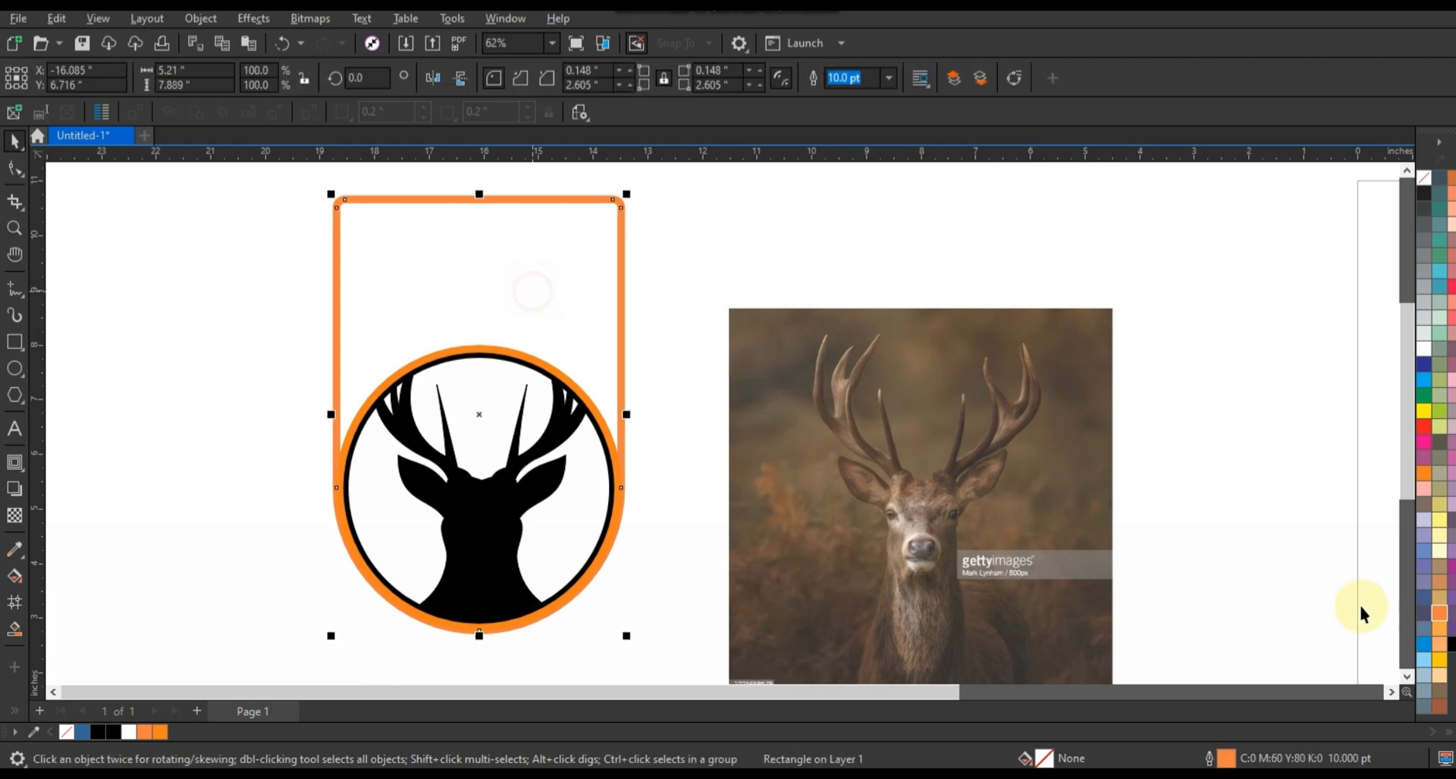
click(1450, 646)
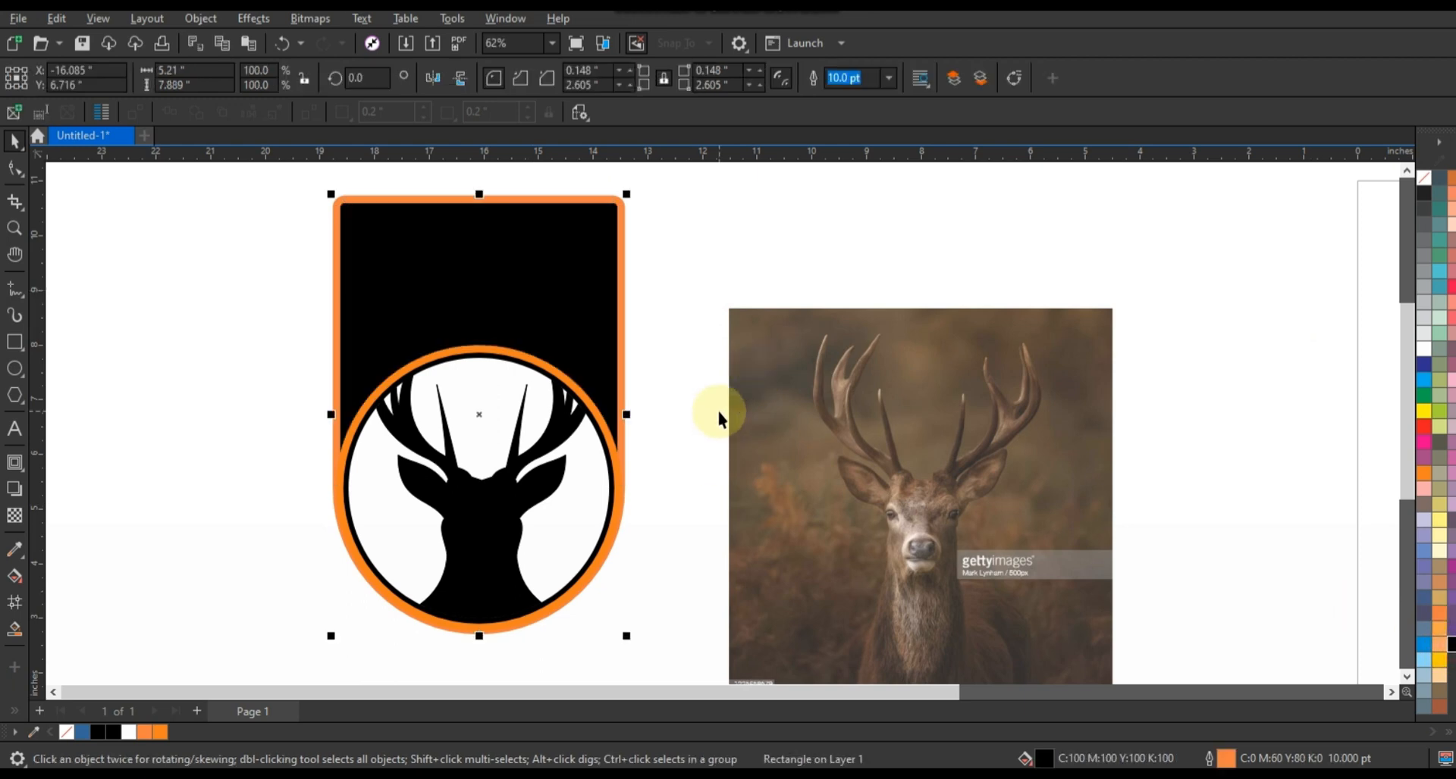
click(718, 419)
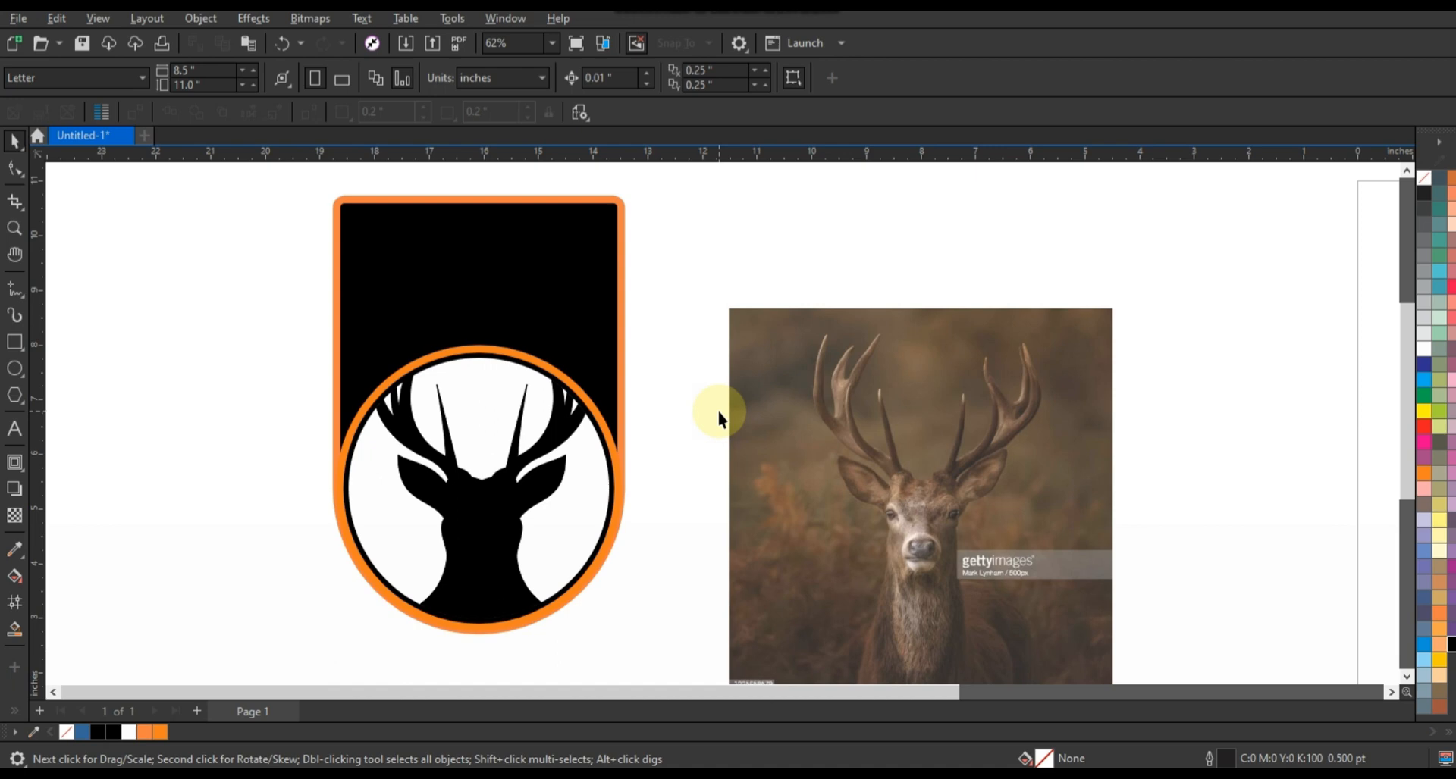
Step: Change the frame's outline to the circle's orange, C:0 M:60 Y:100 K:0
click(622, 366)
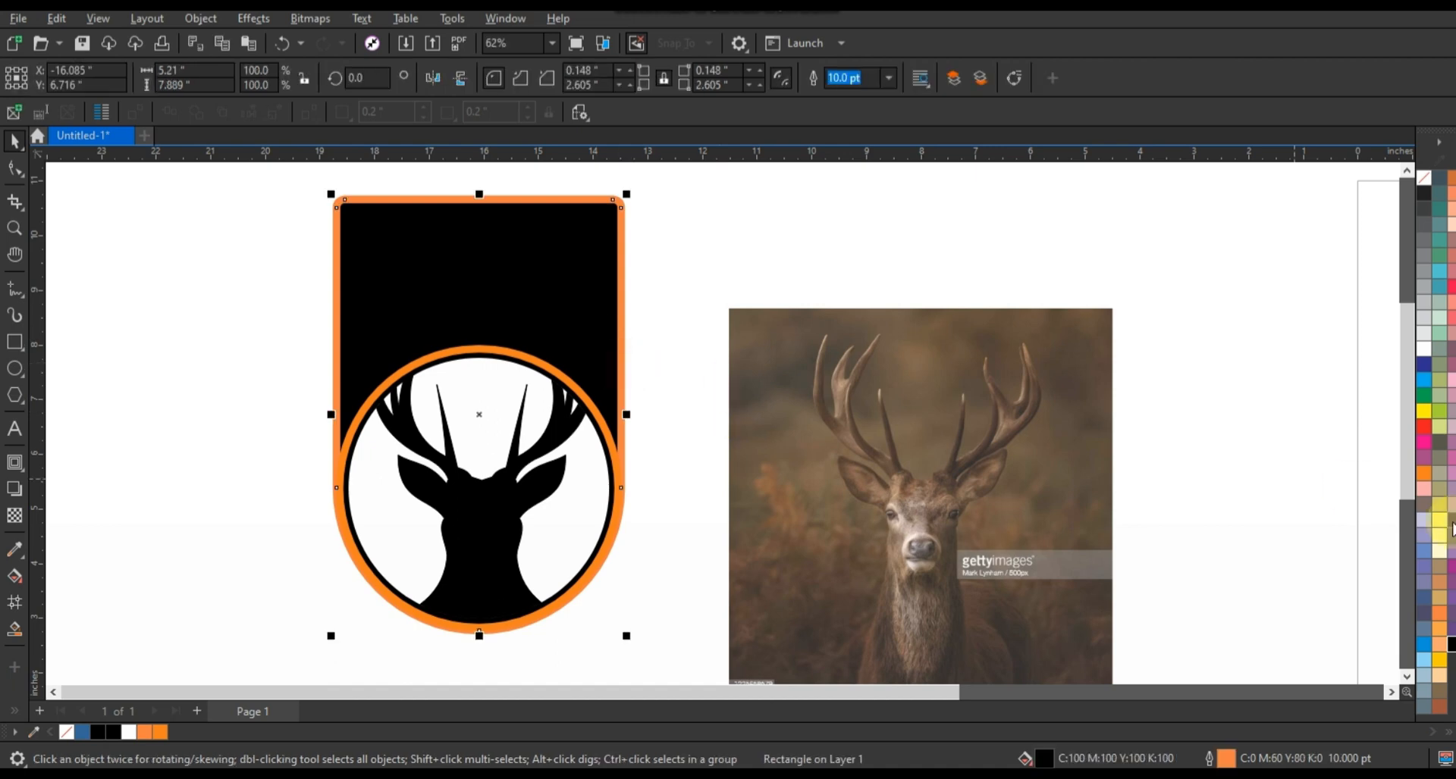
right_click(1439, 613)
click(1173, 299)
click(621, 309)
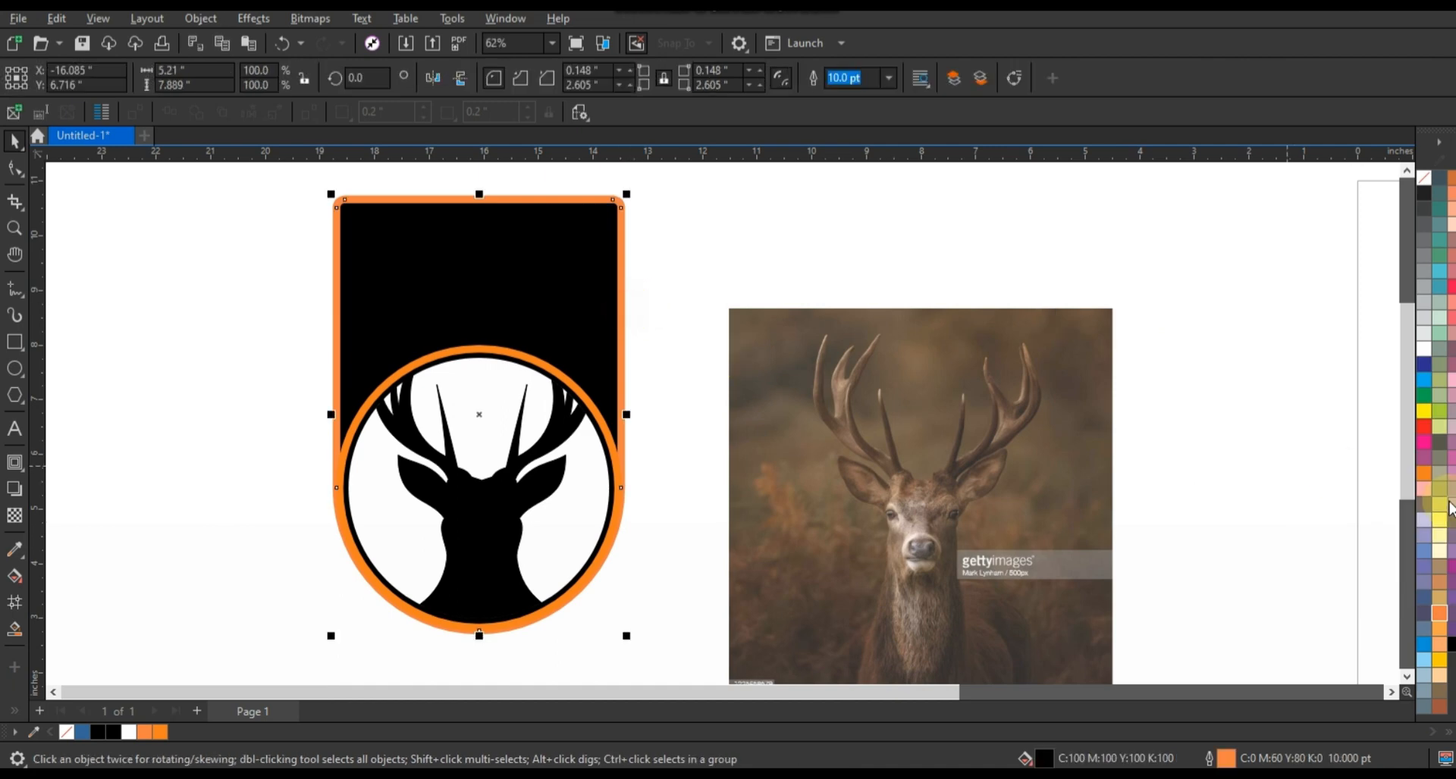
right_click(1425, 474)
click(1371, 485)
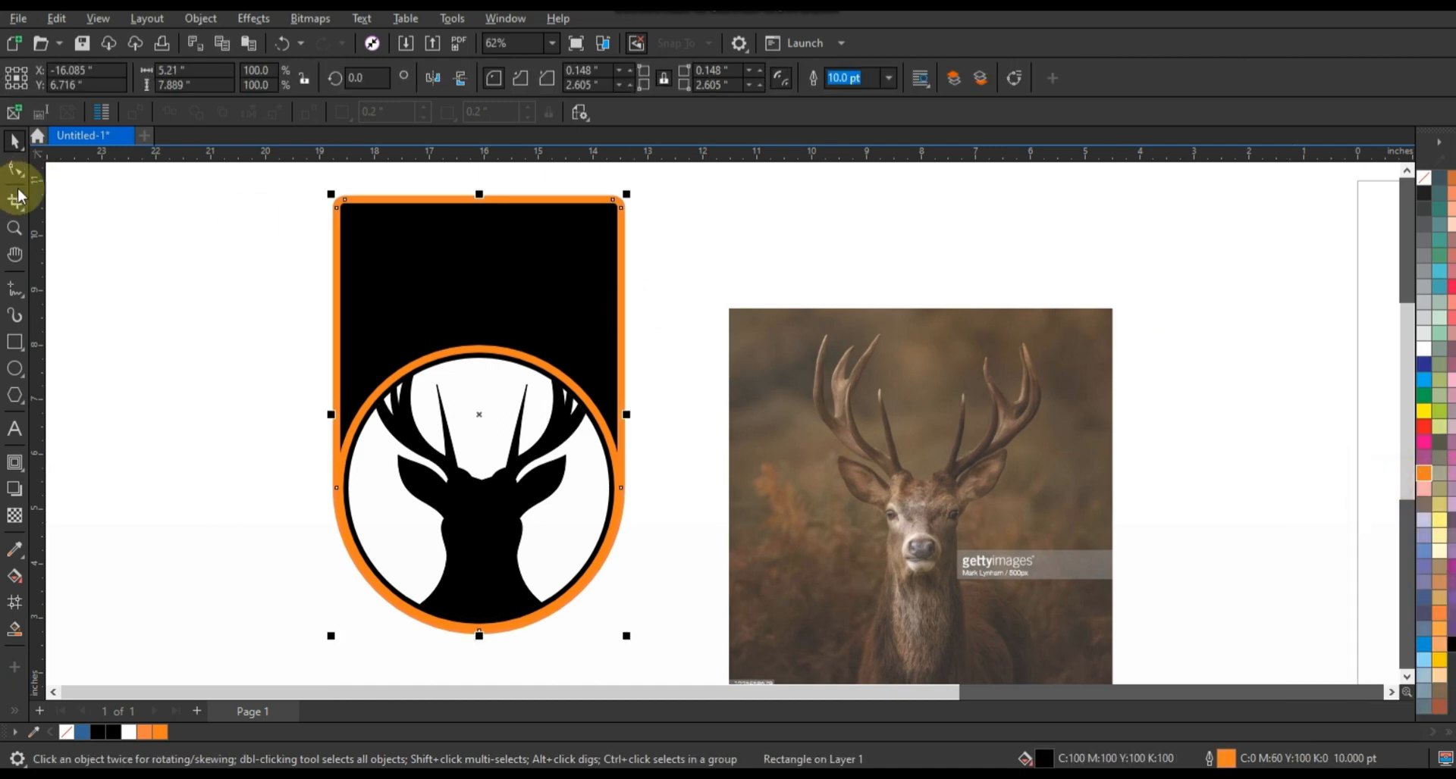
Step: Square off the frame's two rounded top corners to a radius of 0.0 with the Shape tool
click(15, 169)
drag(339, 209, 337, 200)
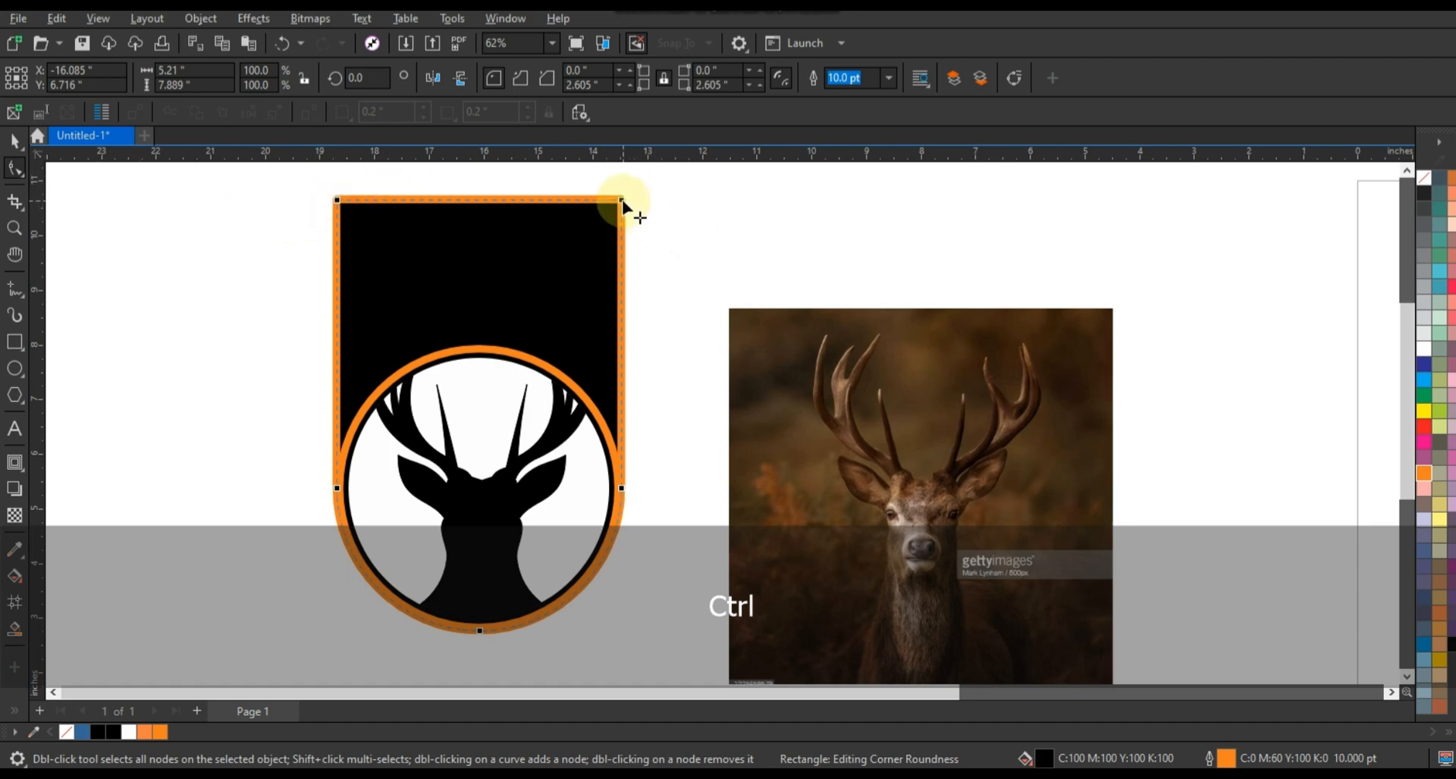
click(15, 144)
click(156, 286)
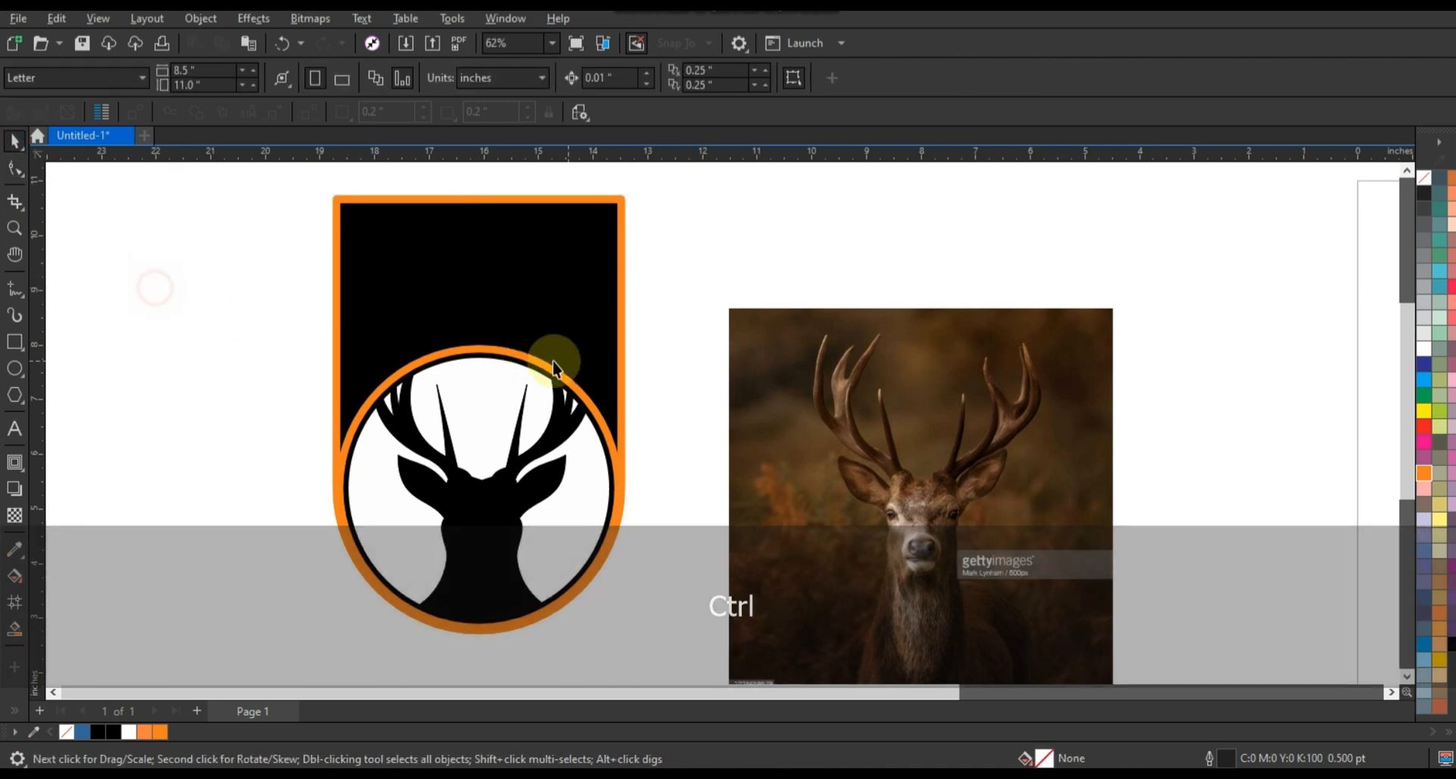
Step: Apply the same orange outline colour to the outer circle and the frame together
click(544, 362)
shift+click(632, 322)
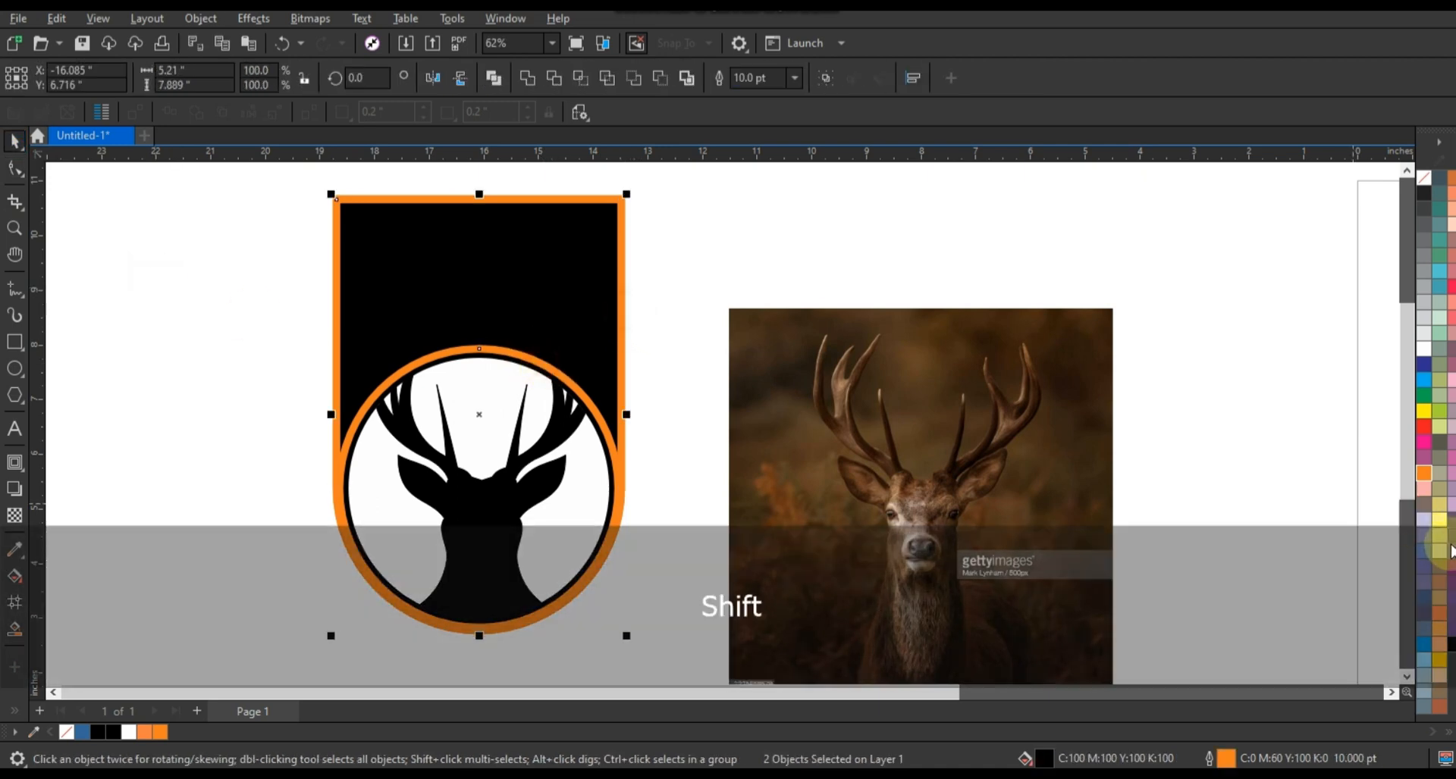
right_click(1424, 473)
click(1398, 488)
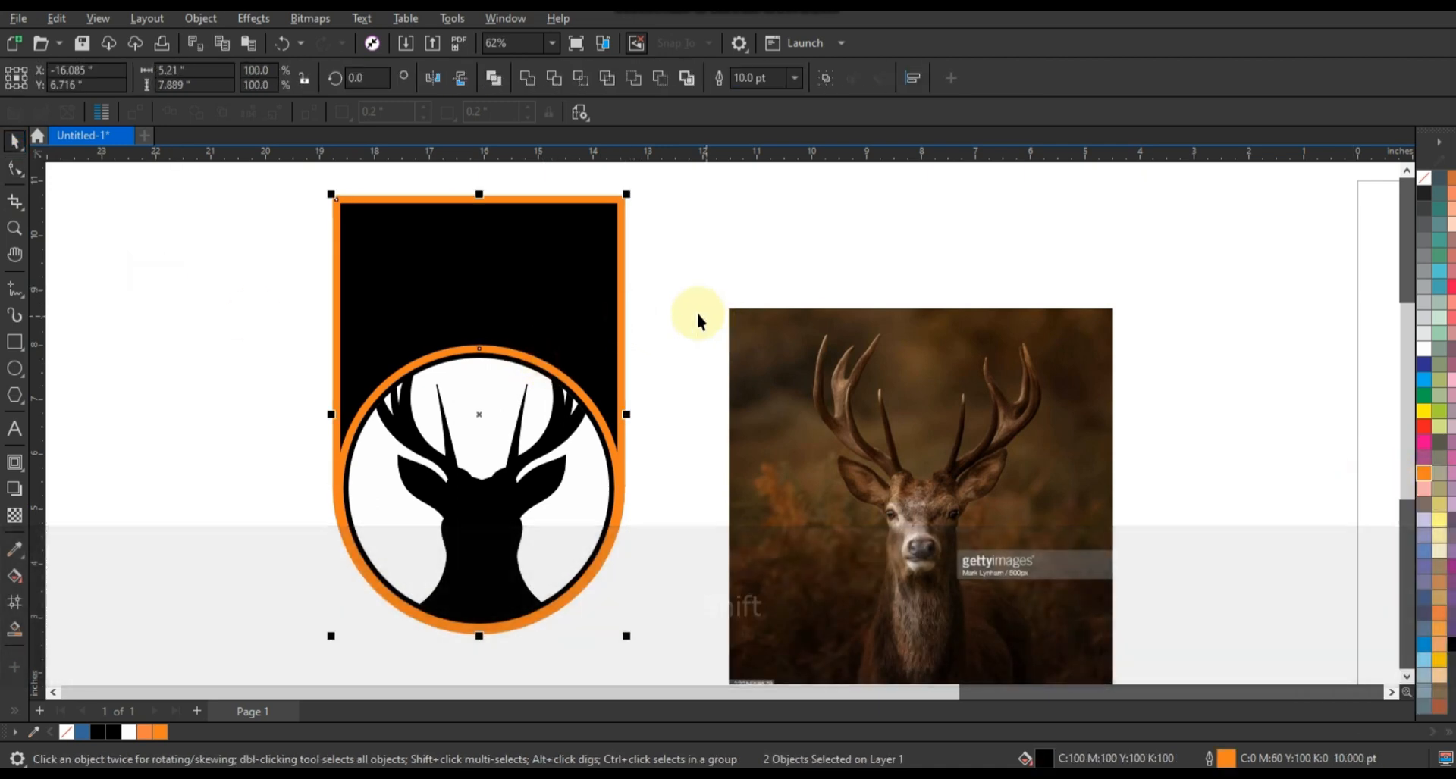
click(694, 312)
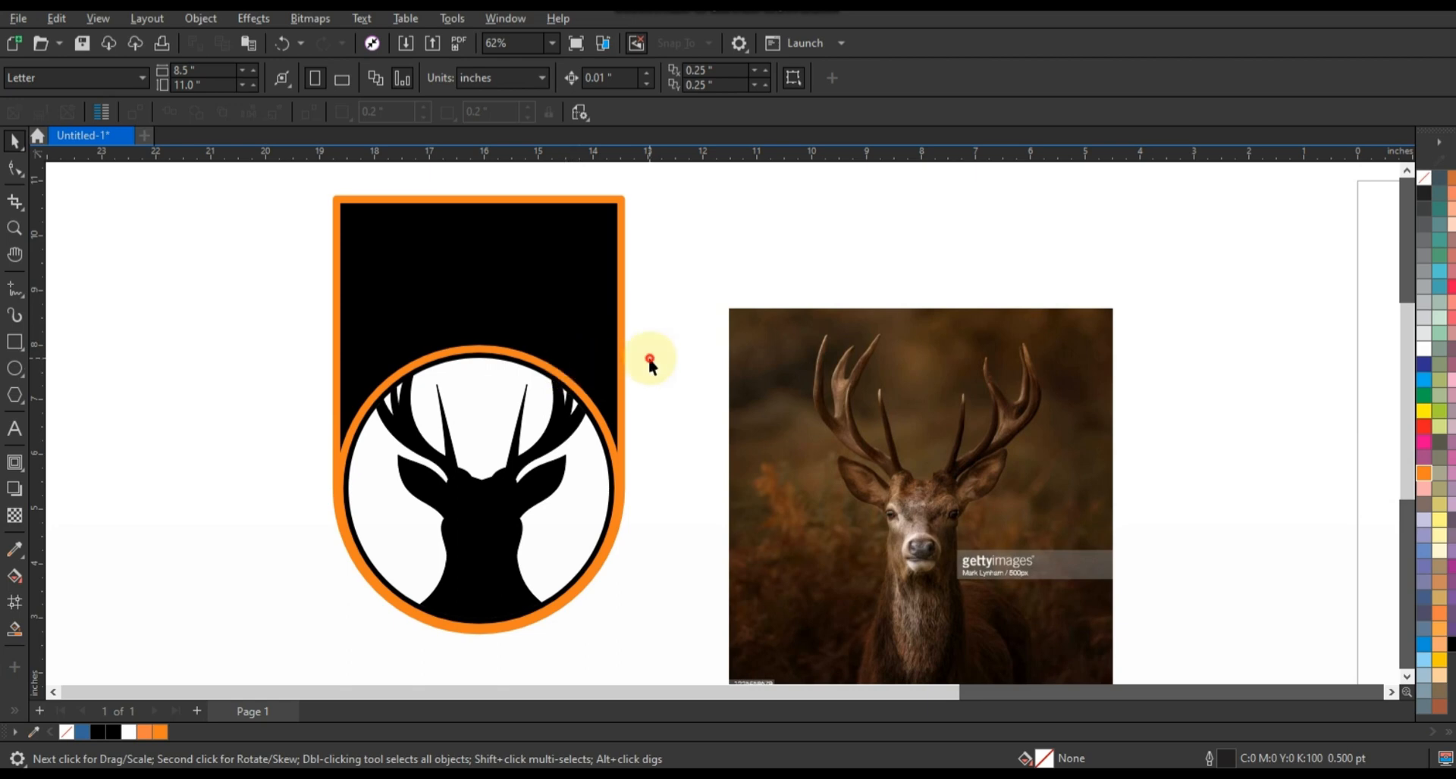
Step: Convert the frame to curves and lower its top edge to make the frame about 7.35 inches high
click(504, 302)
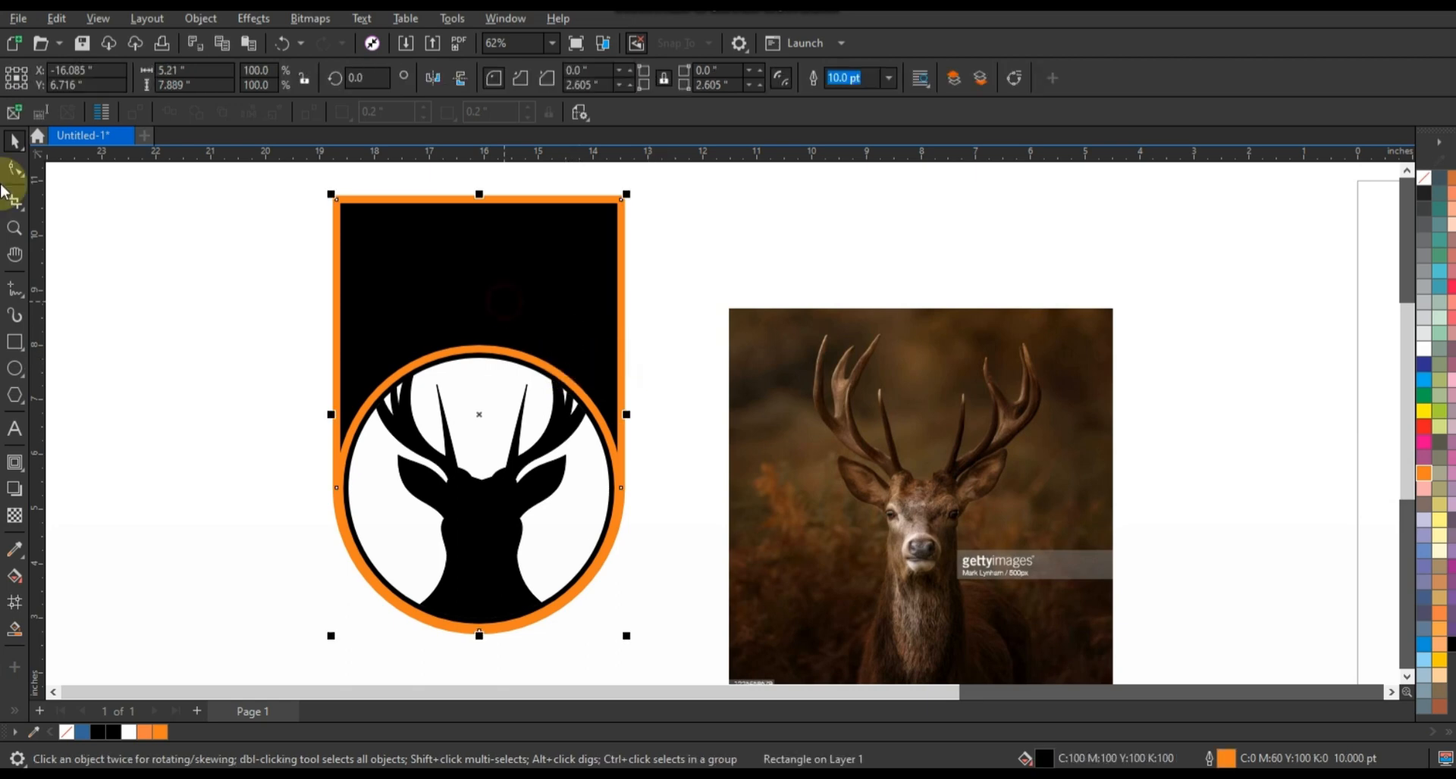
click(23, 171)
key(ctrl+q)
drag(305, 188, 622, 229)
Step: Draw a curved, pointed eye shape about 0.35 by 0.53 inches on the left side of the deer's face
click(14, 227)
drag(306, 403, 674, 657)
drag(315, 270, 1031, 582)
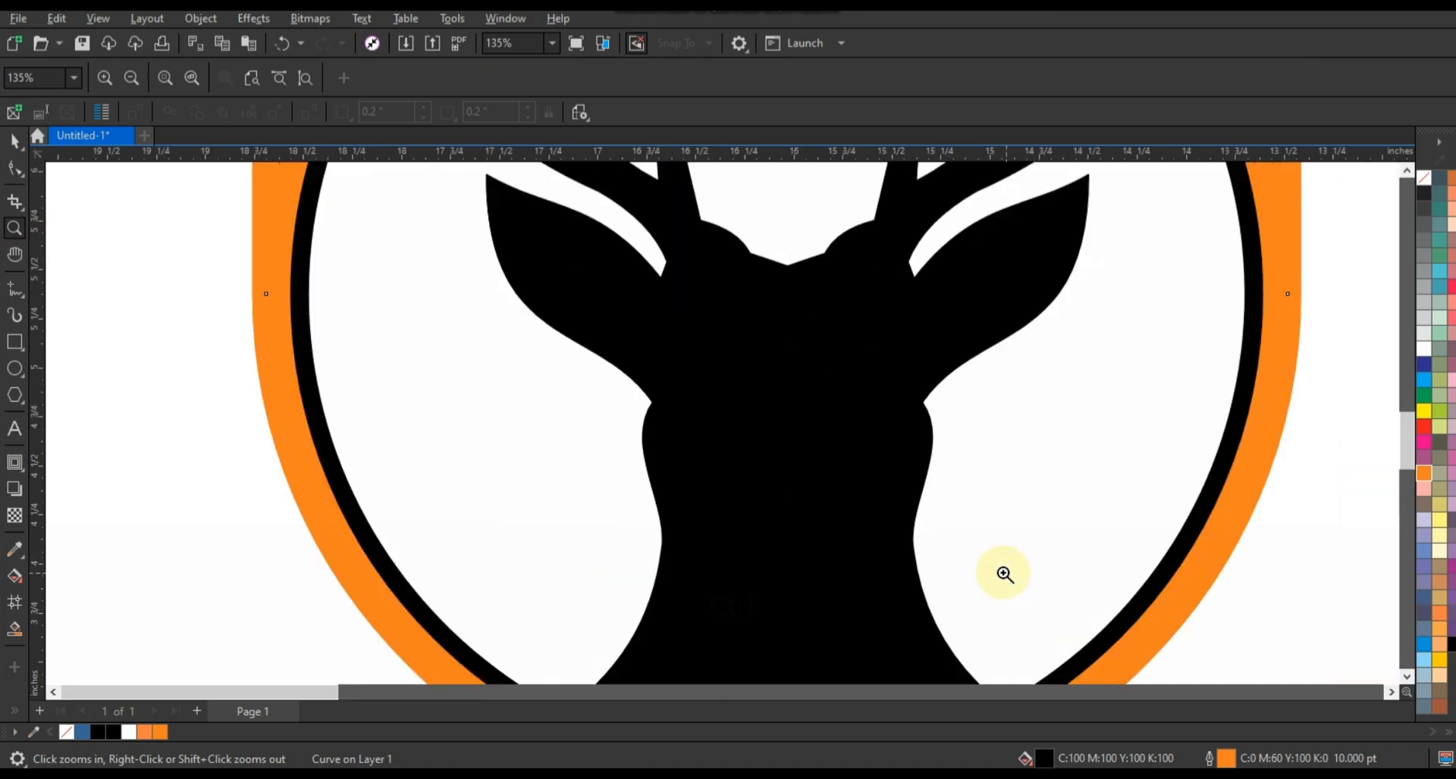
click(14, 289)
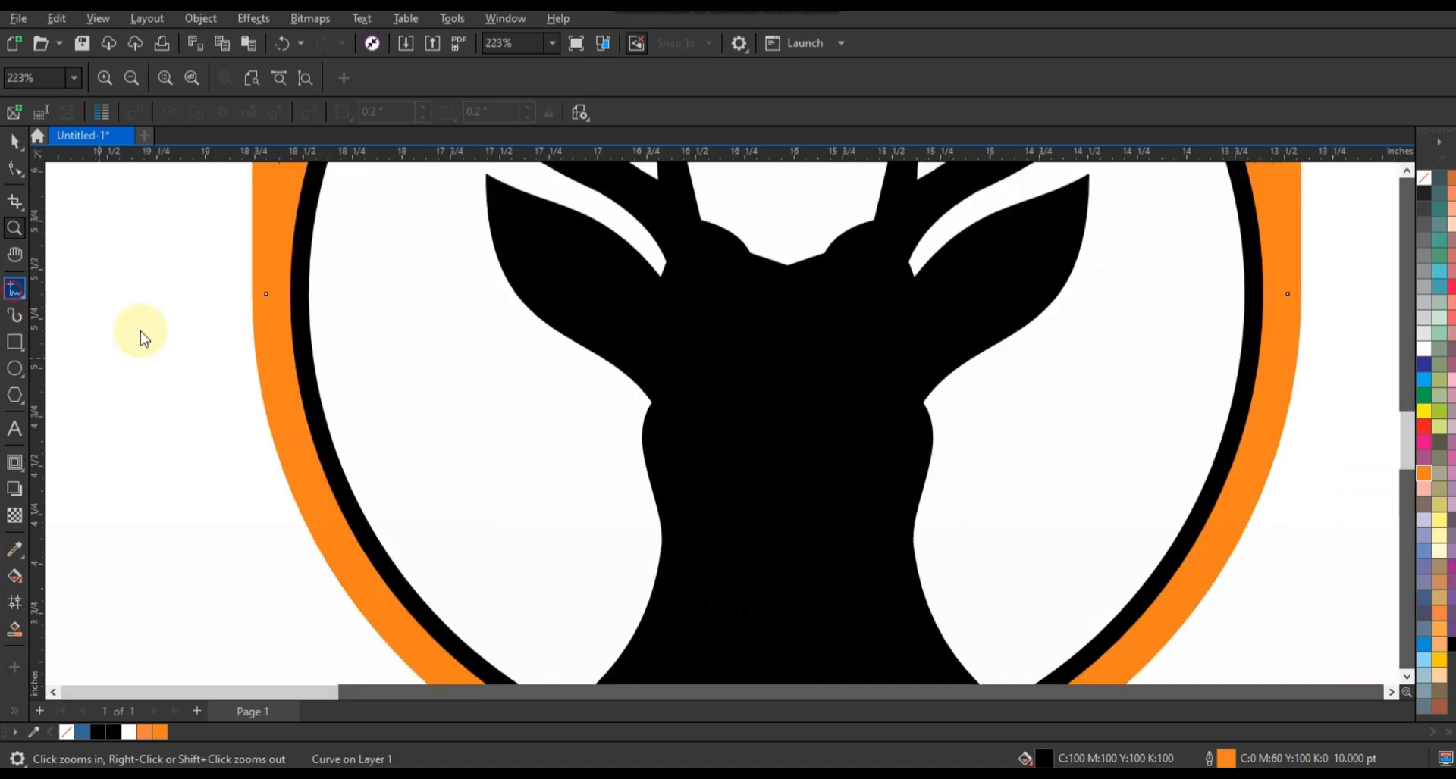
click(641, 395)
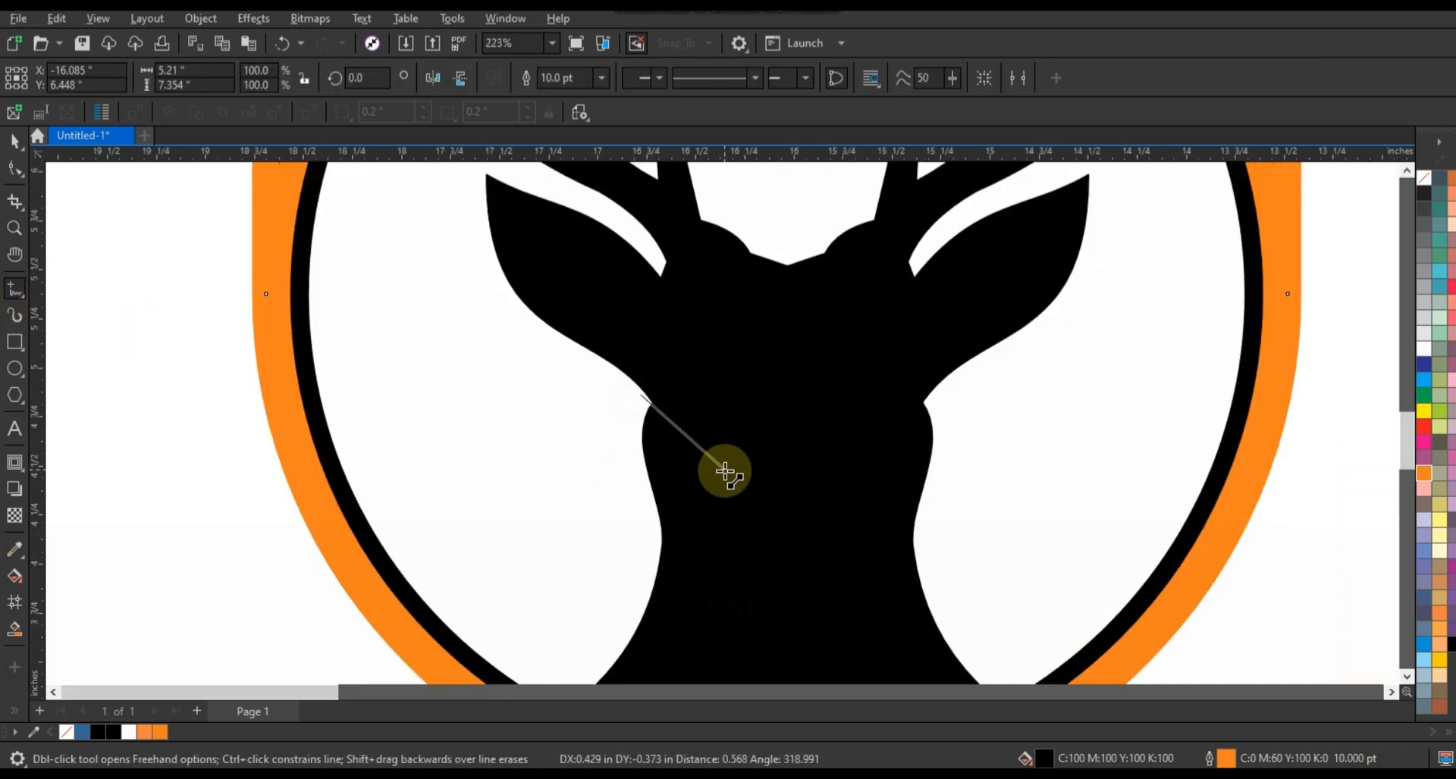
click(715, 512)
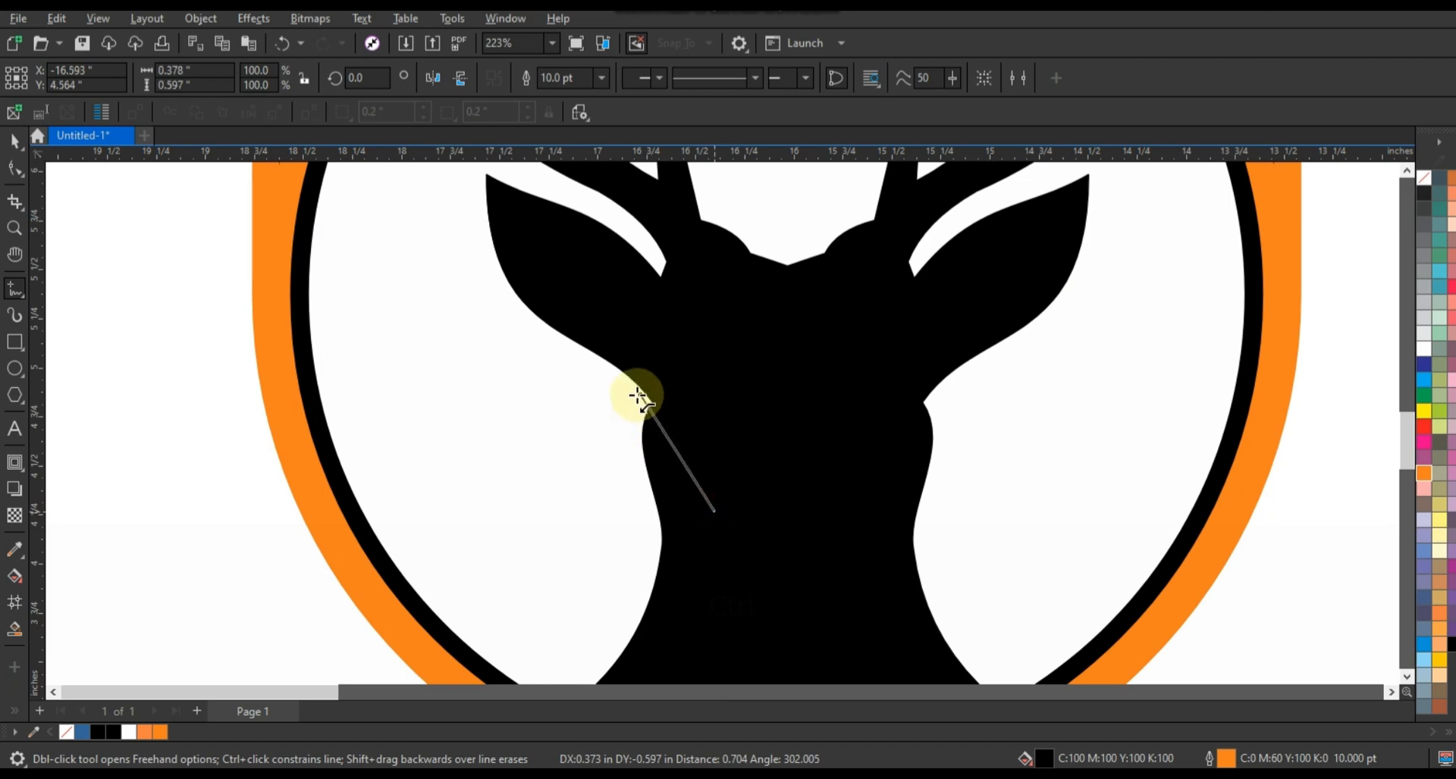
click(15, 170)
drag(530, 351, 771, 543)
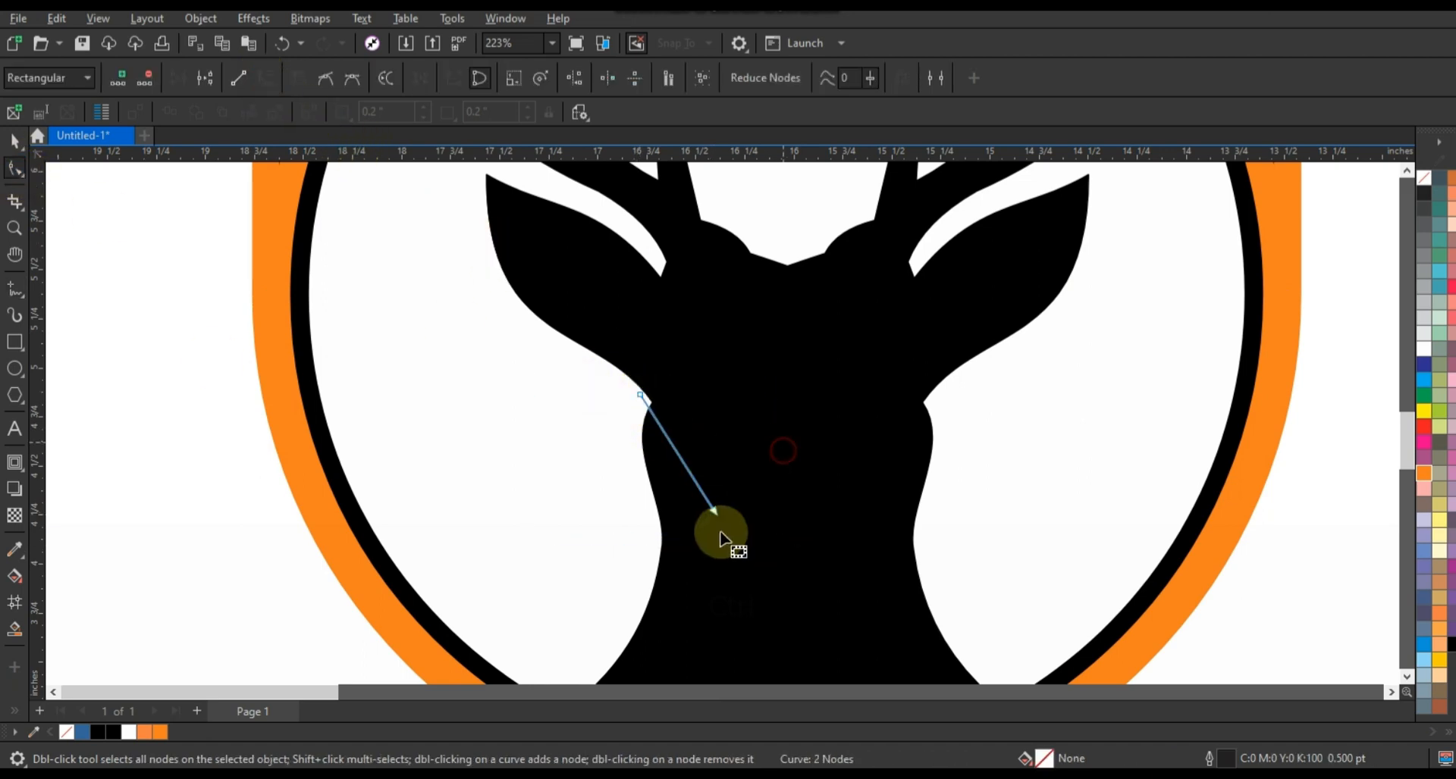
click(682, 469)
drag(686, 462, 673, 435)
drag(713, 515, 696, 423)
drag(677, 476, 676, 473)
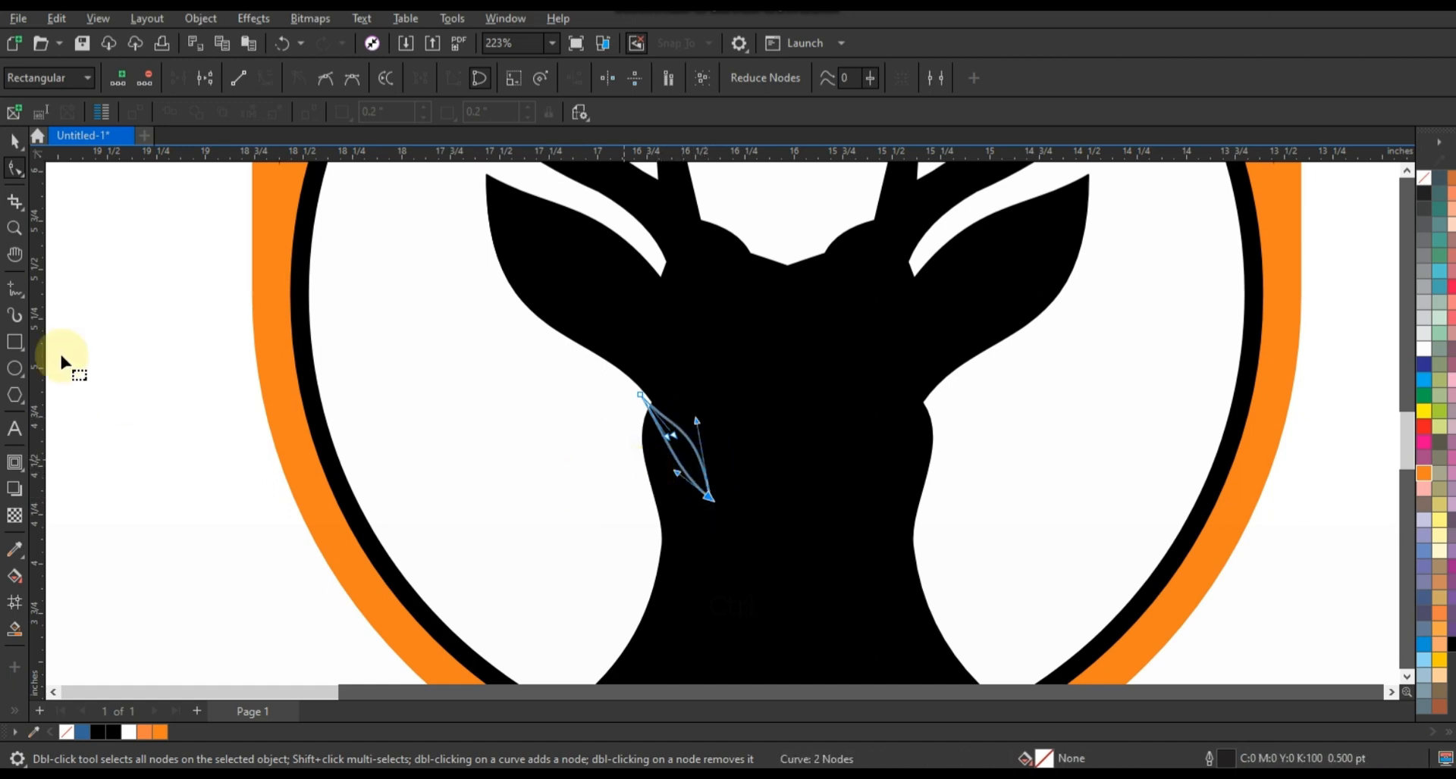
Step: Draw a closed, tapering wedge about 0.57 by 0.75 inches below the left eye, running from outside the neck inward
click(15, 289)
click(647, 509)
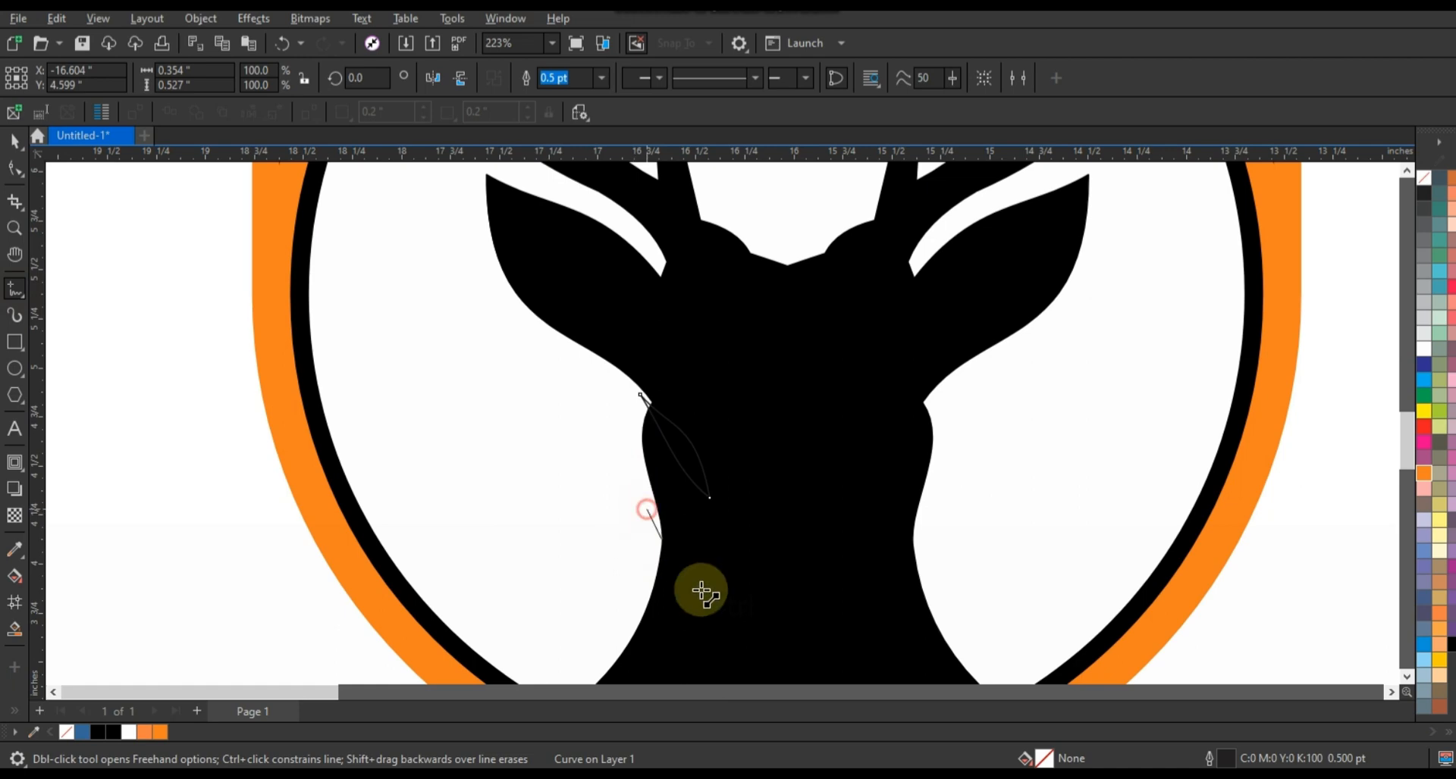
click(741, 655)
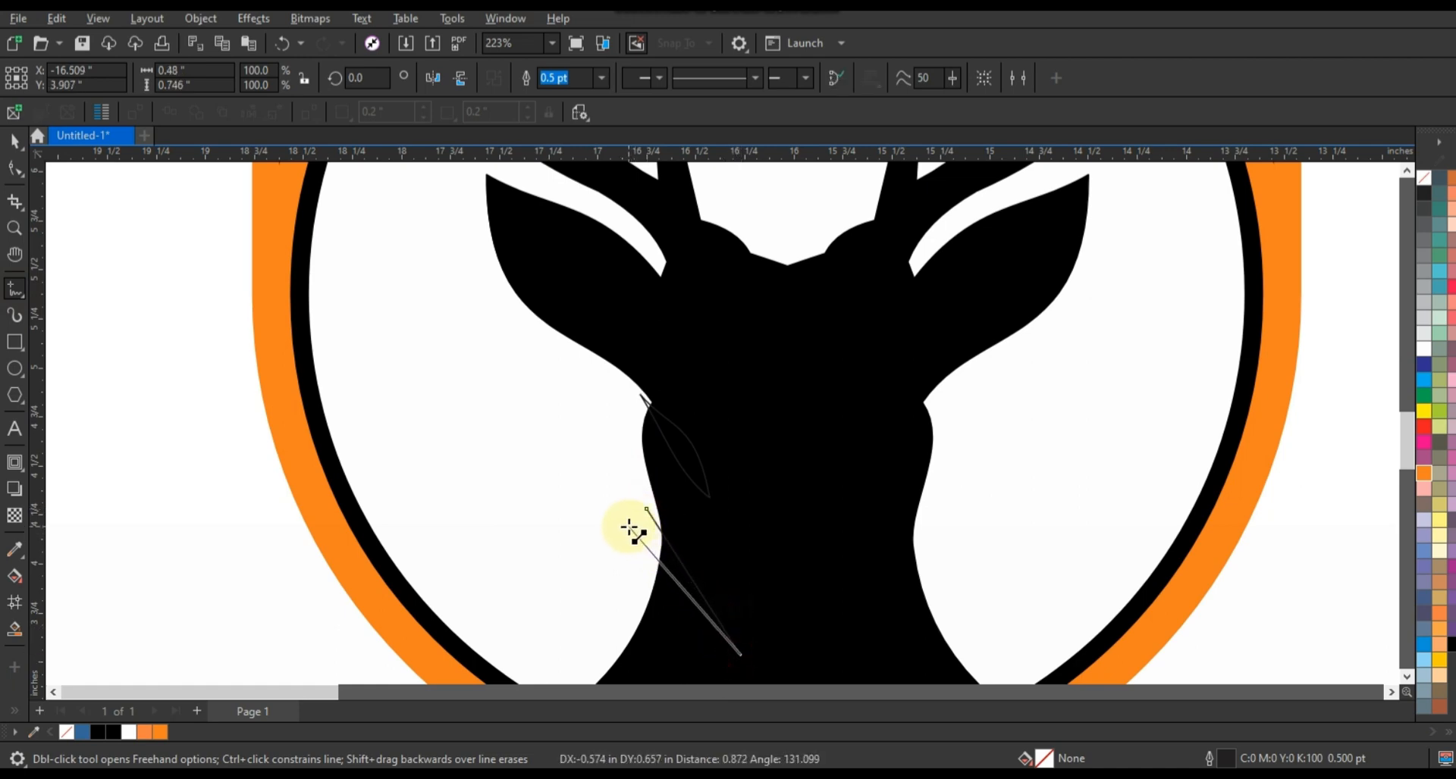
click(628, 527)
click(15, 289)
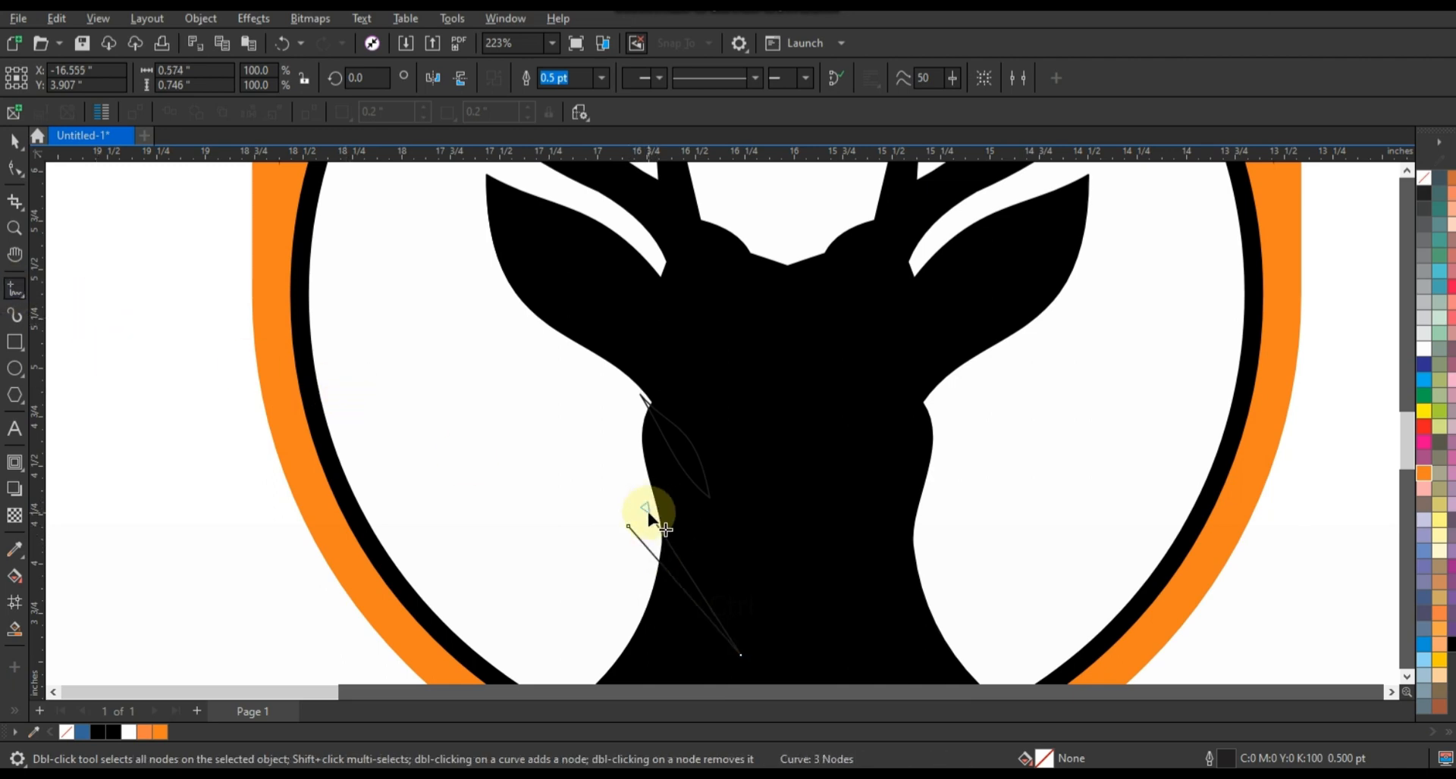
click(647, 509)
key(space)
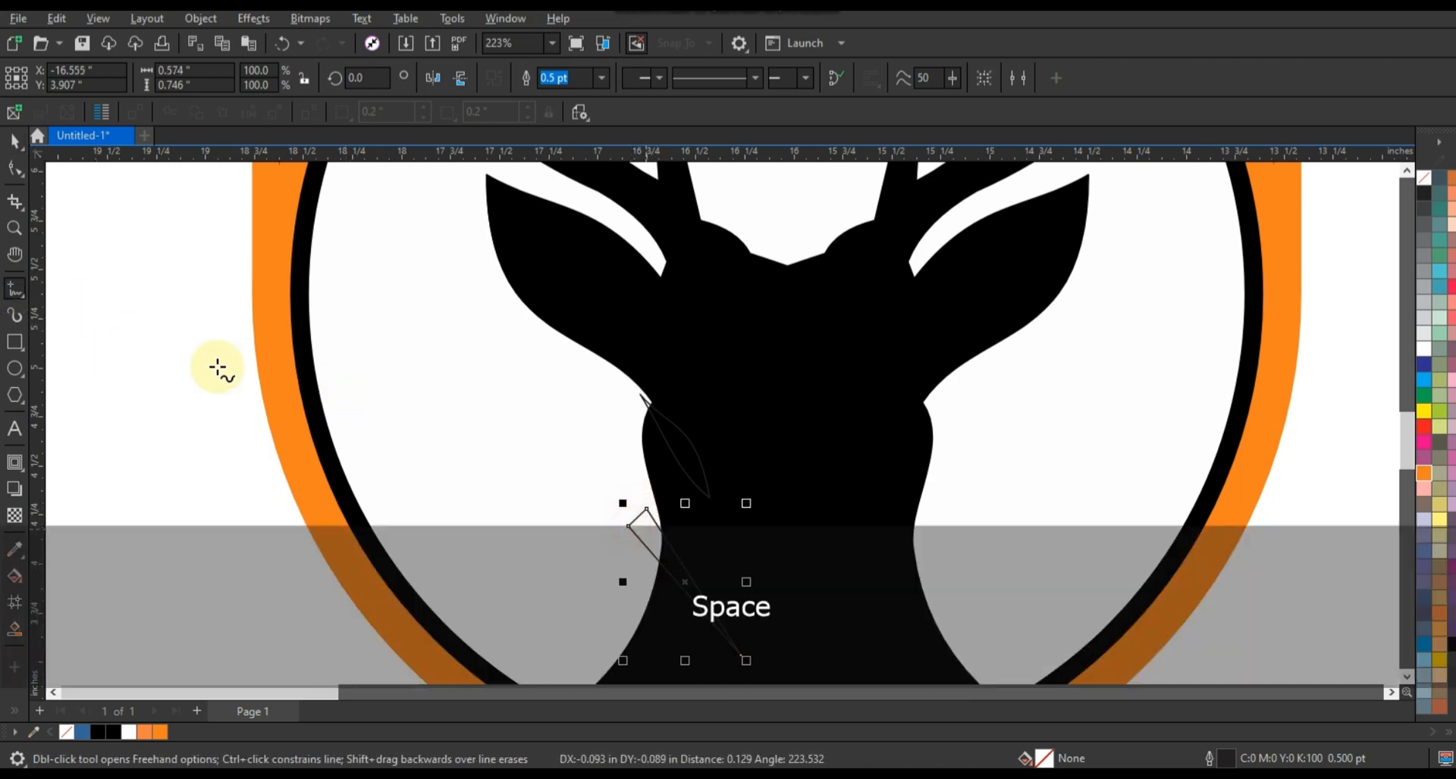
Step: Combine the left eye shape and the wedge into one curve and fill it with cyan
click(7, 148)
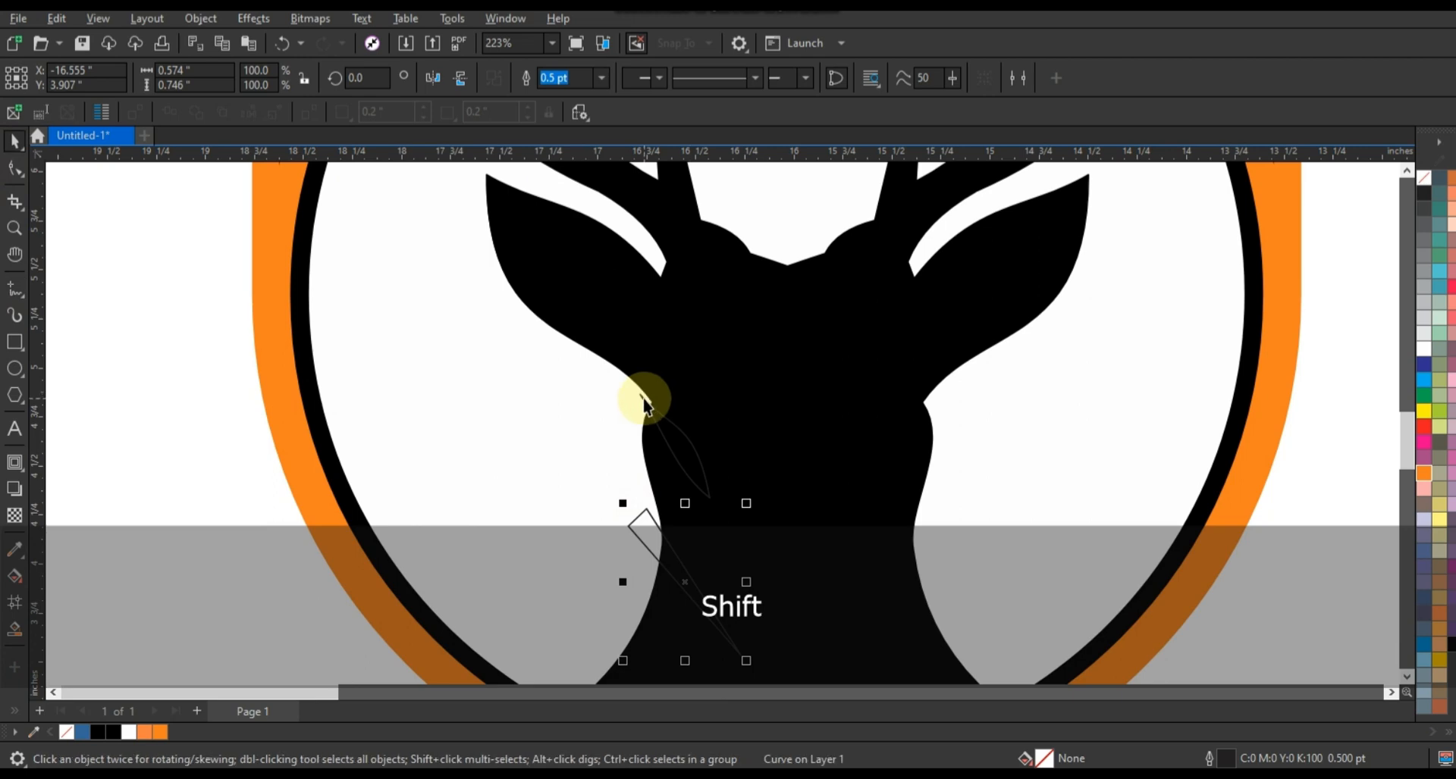
shift+click(644, 399)
click(525, 78)
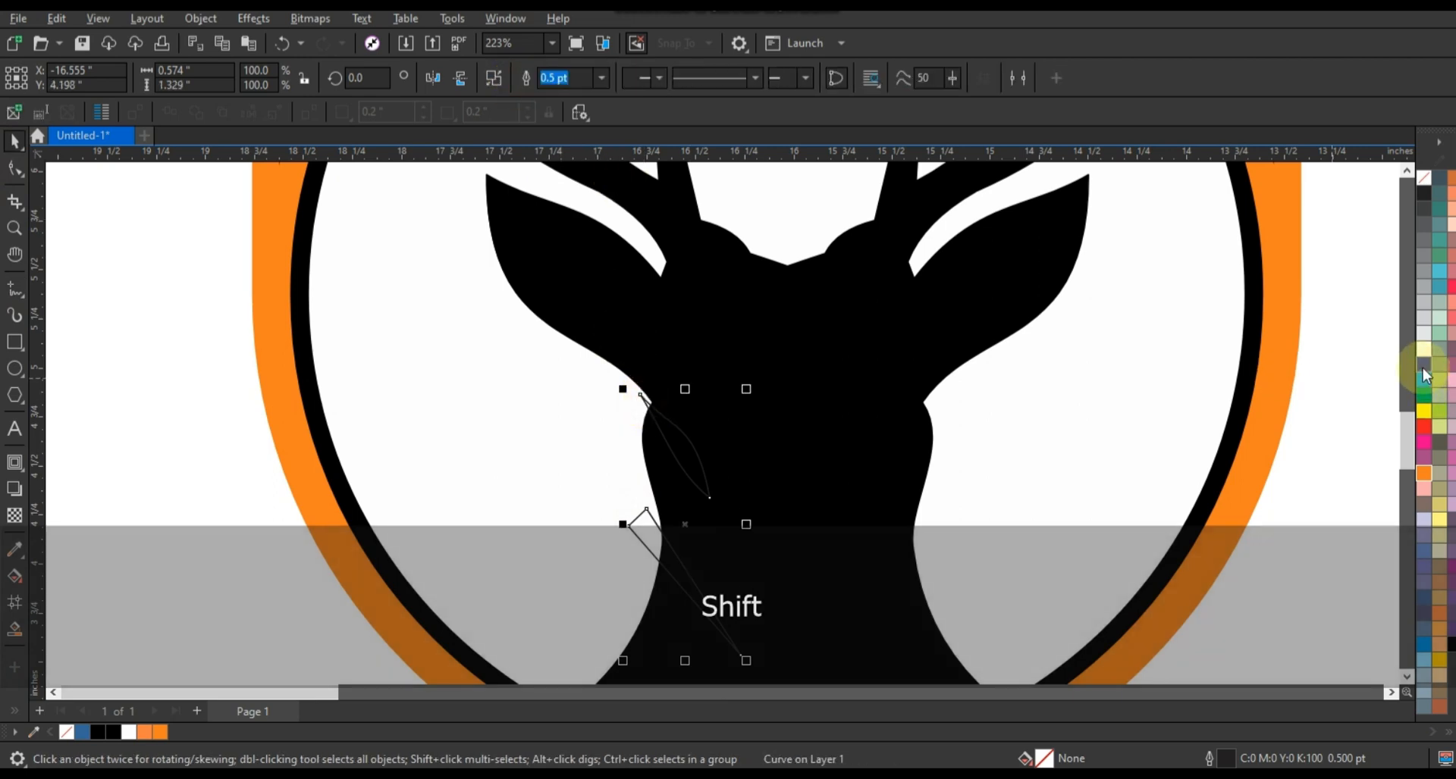
click(1424, 380)
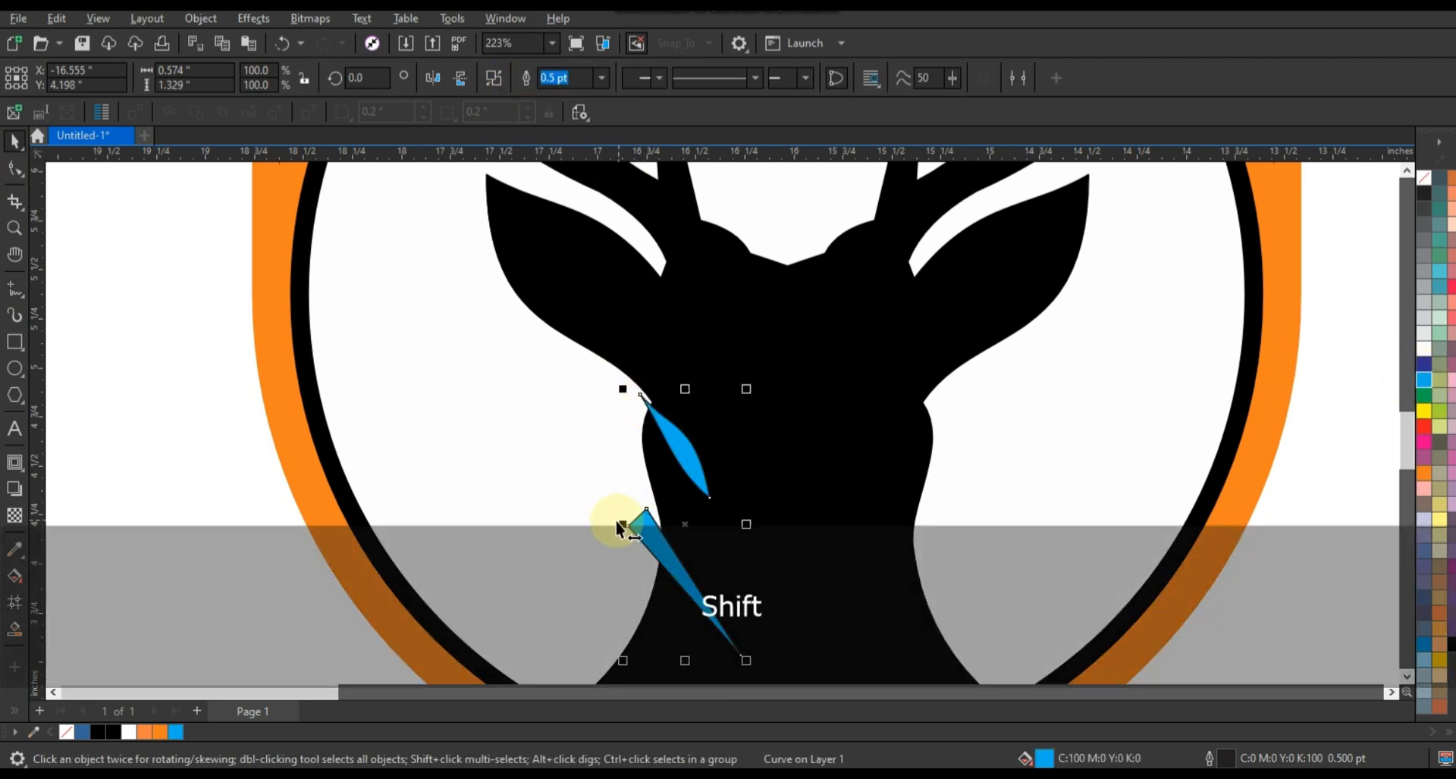
Step: Mirror a copy of the eye and wedge shapes onto the right side of the face and weld both sides together
drag(617, 525, 920, 541)
shift+click(690, 461)
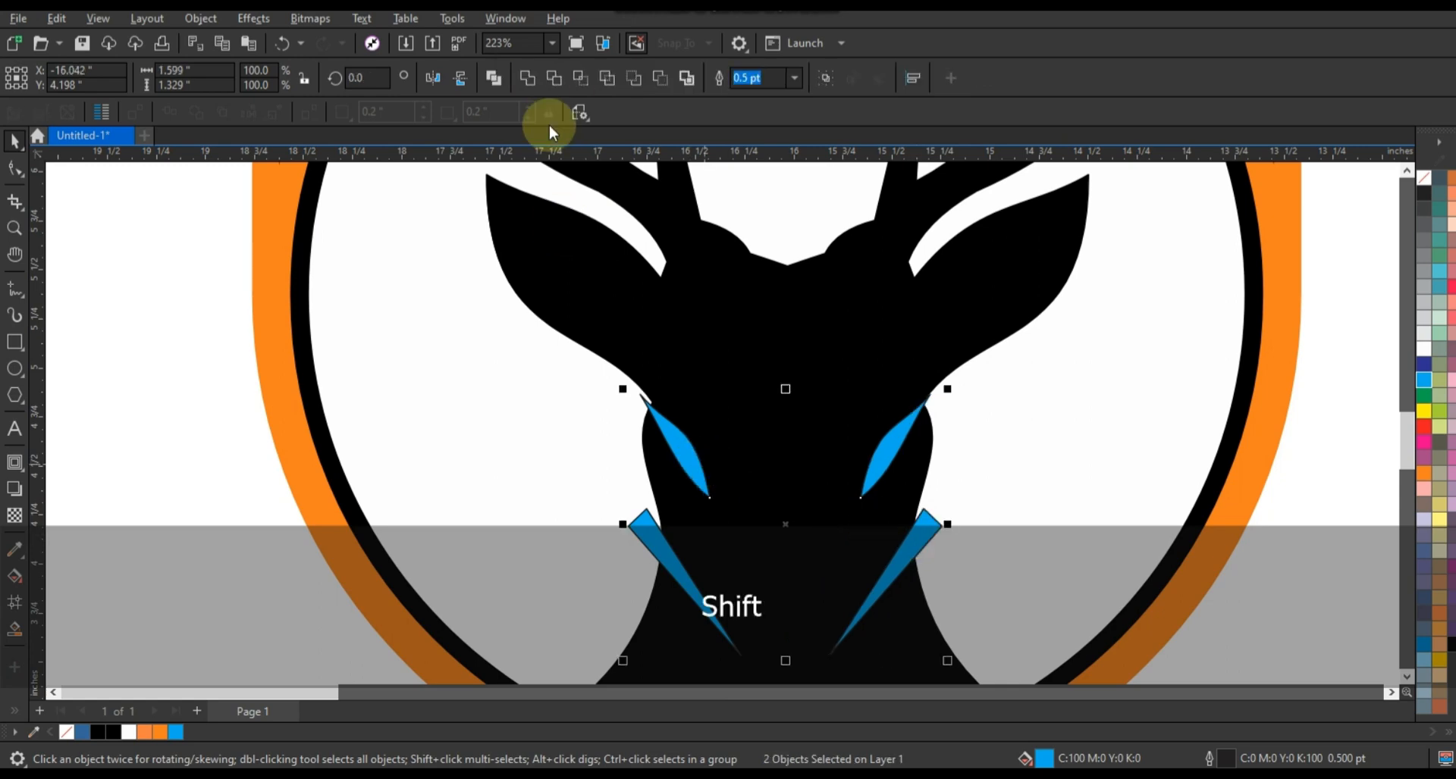
click(533, 83)
Step: Centre the cyan shapes horizontally on the deer head, trim them out of it, and delete the leftover cyan shapes
shift+click(862, 341)
key(c)
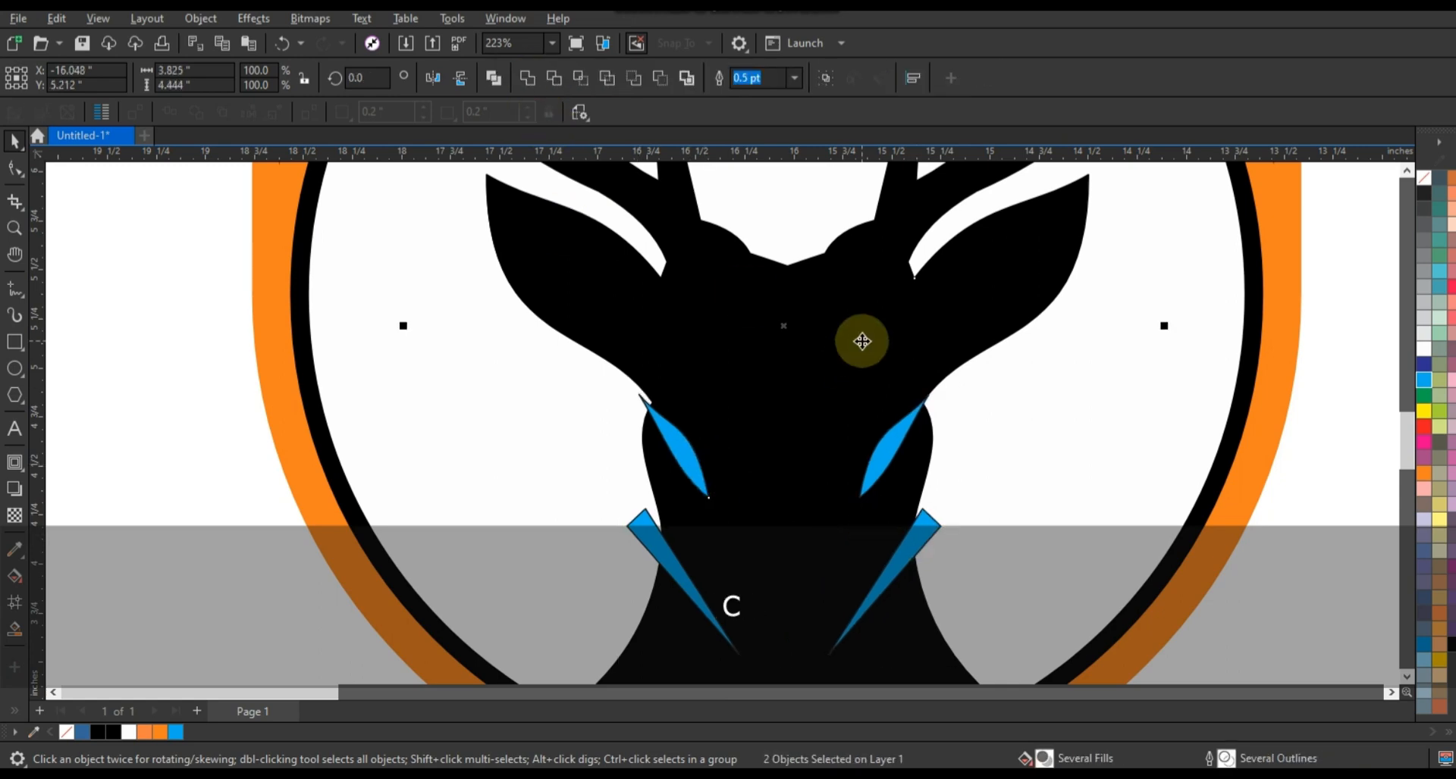
click(555, 78)
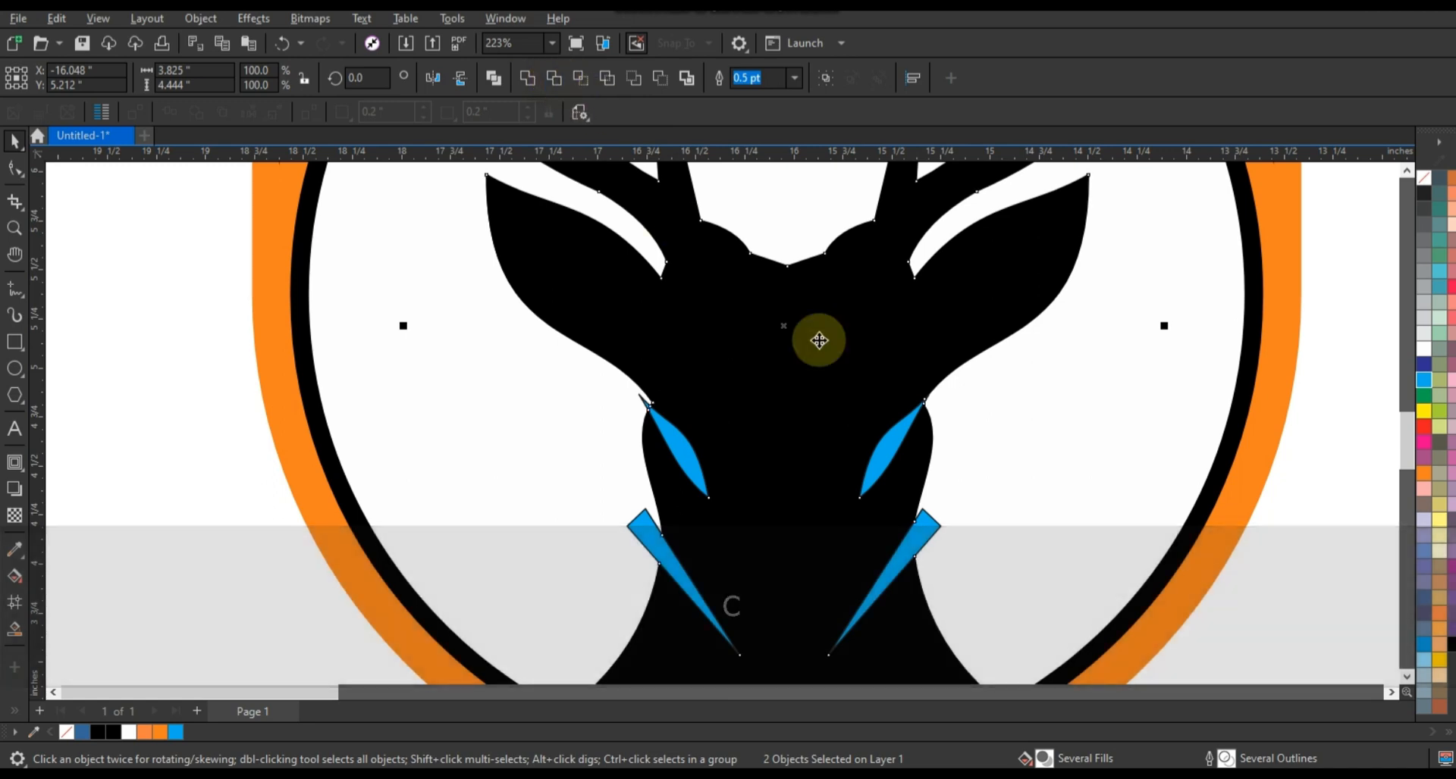
key(Escape)
drag(923, 517, 231, 432)
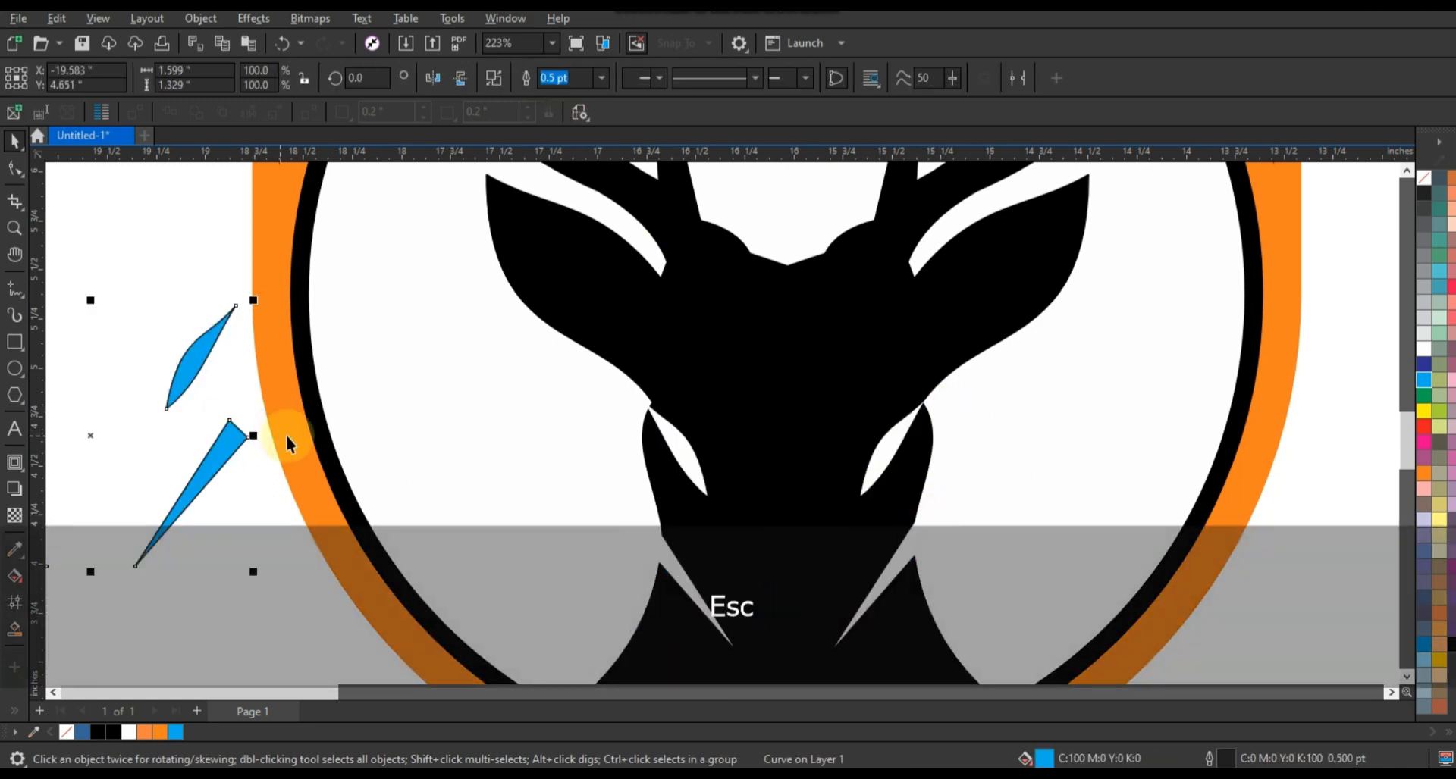
key(Delete)
Step: Select all the badge's objects and frame them in view to examine the finished deer head
key(F3)
key(F3)
key(Escape)
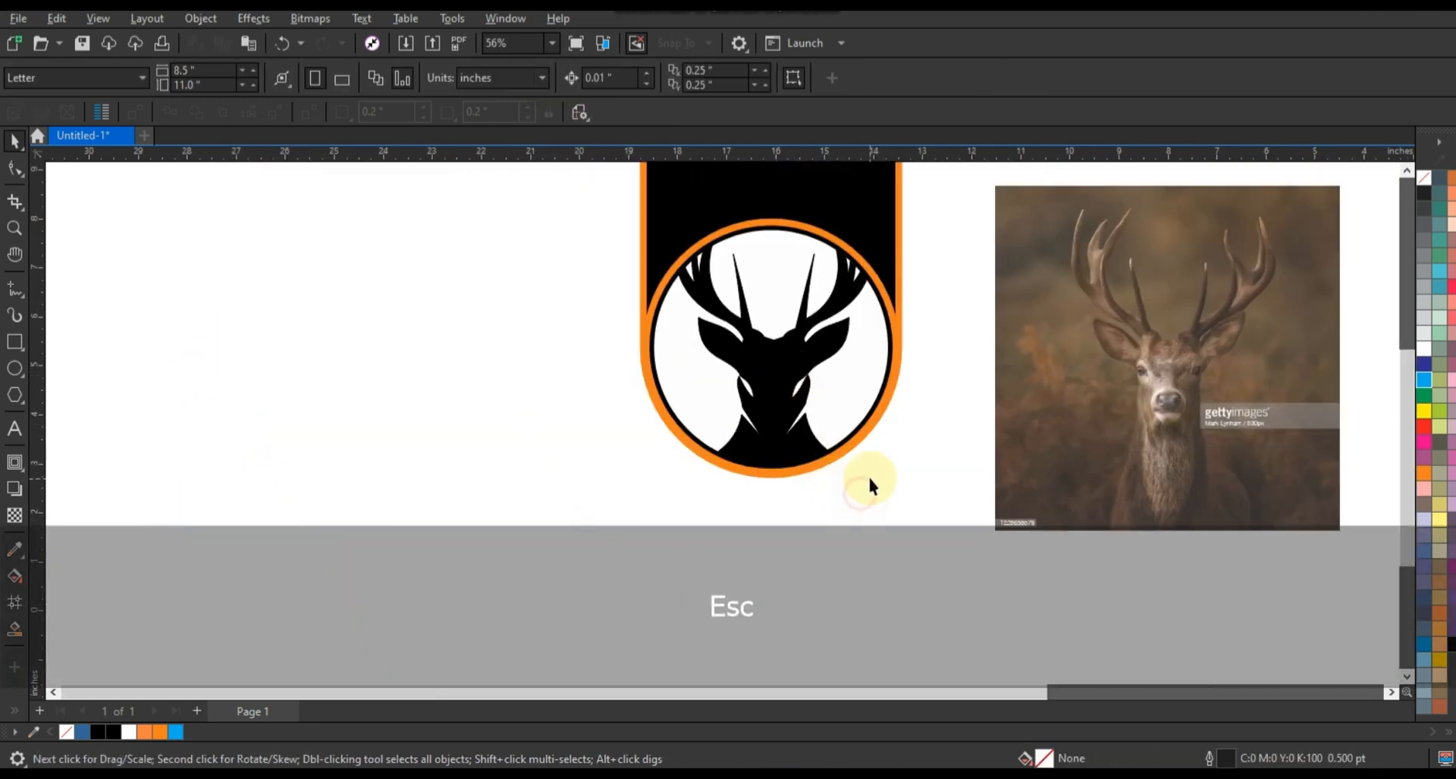
key(F3)
key(Escape)
drag(682, 227, 912, 503)
key(shift+F2)
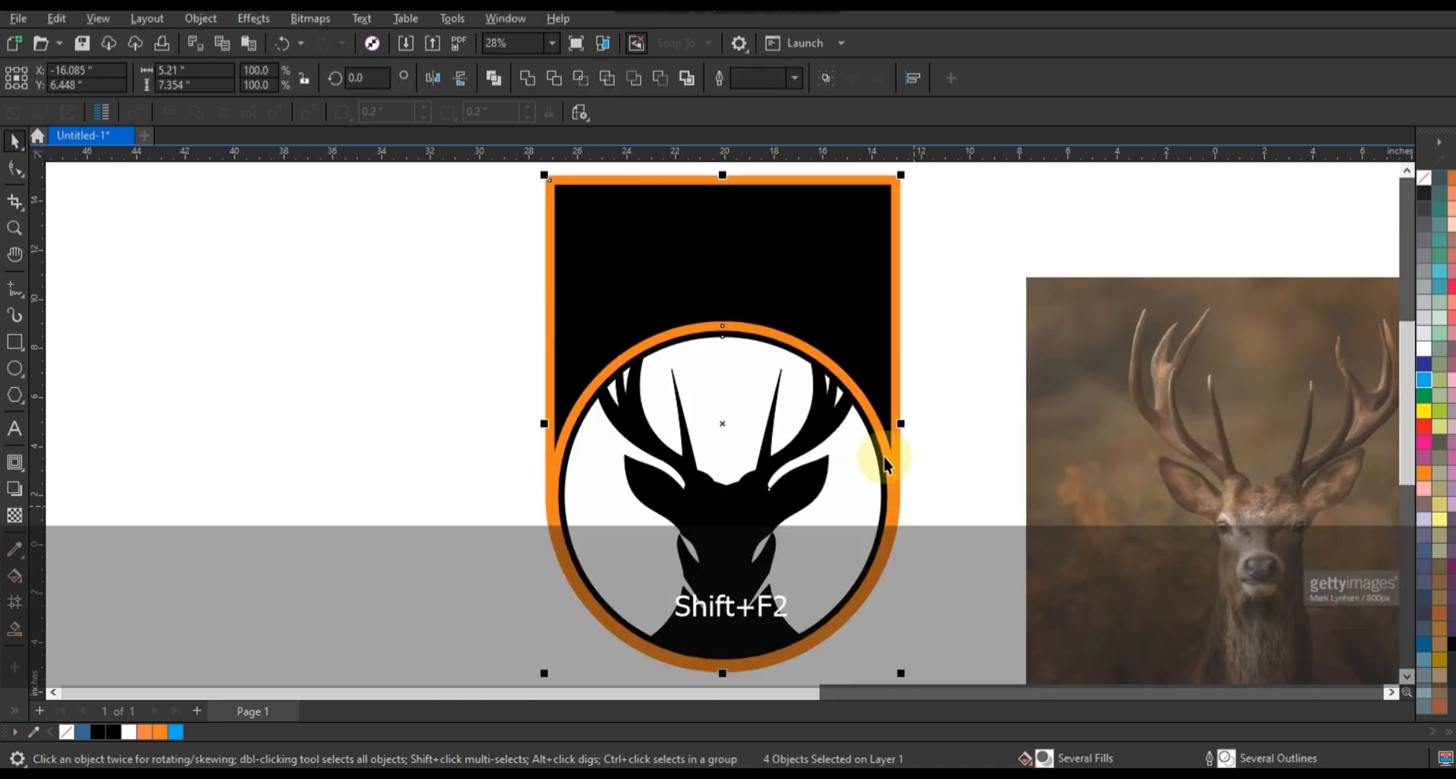
Step: Delete the deer reference photo beside the badge
key(Escape)
click(1042, 413)
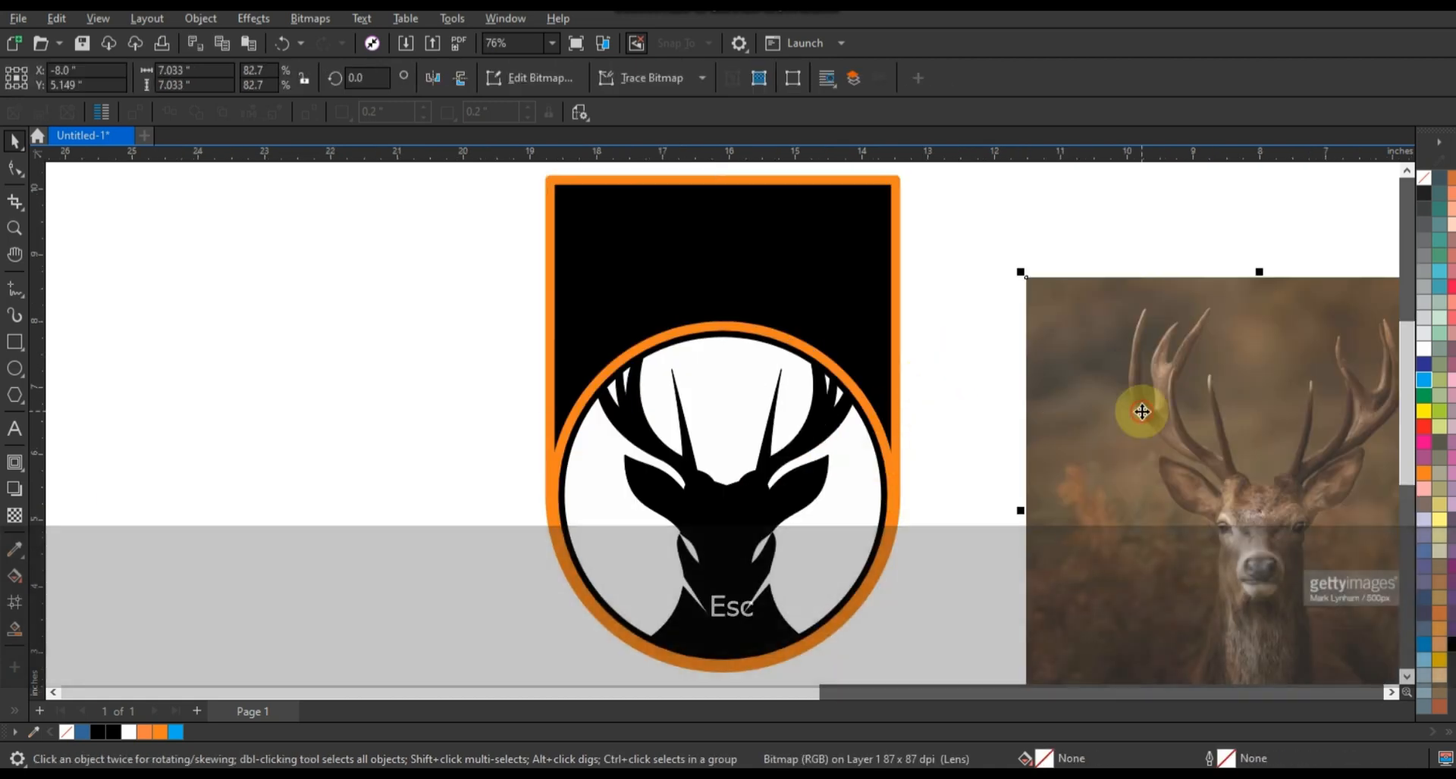
key(Delete)
key(F3)
key(Escape)
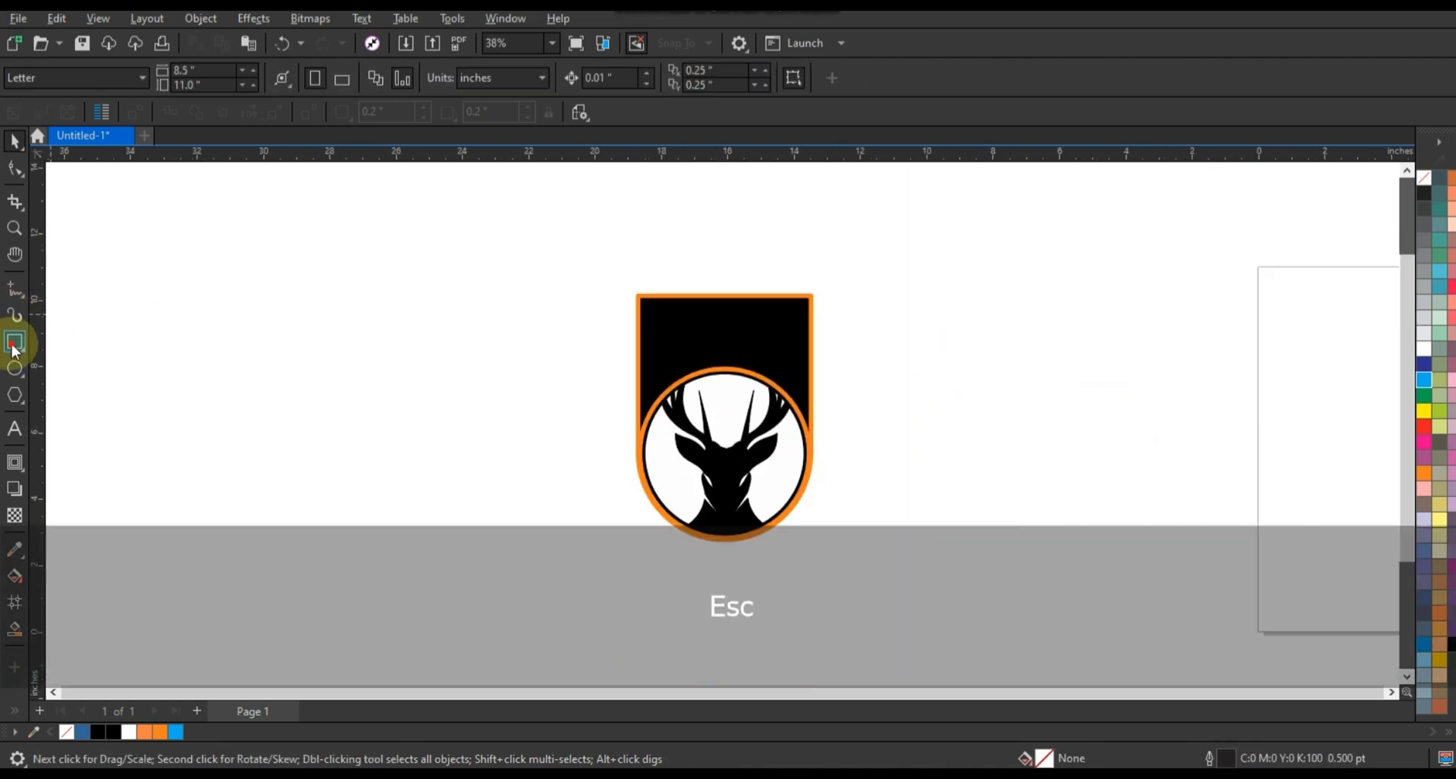
Step: Draw a rectangle about 14.28 by 11.33 in around the badge, fill it black and send it to the back
click(15, 342)
drag(486, 213, 960, 589)
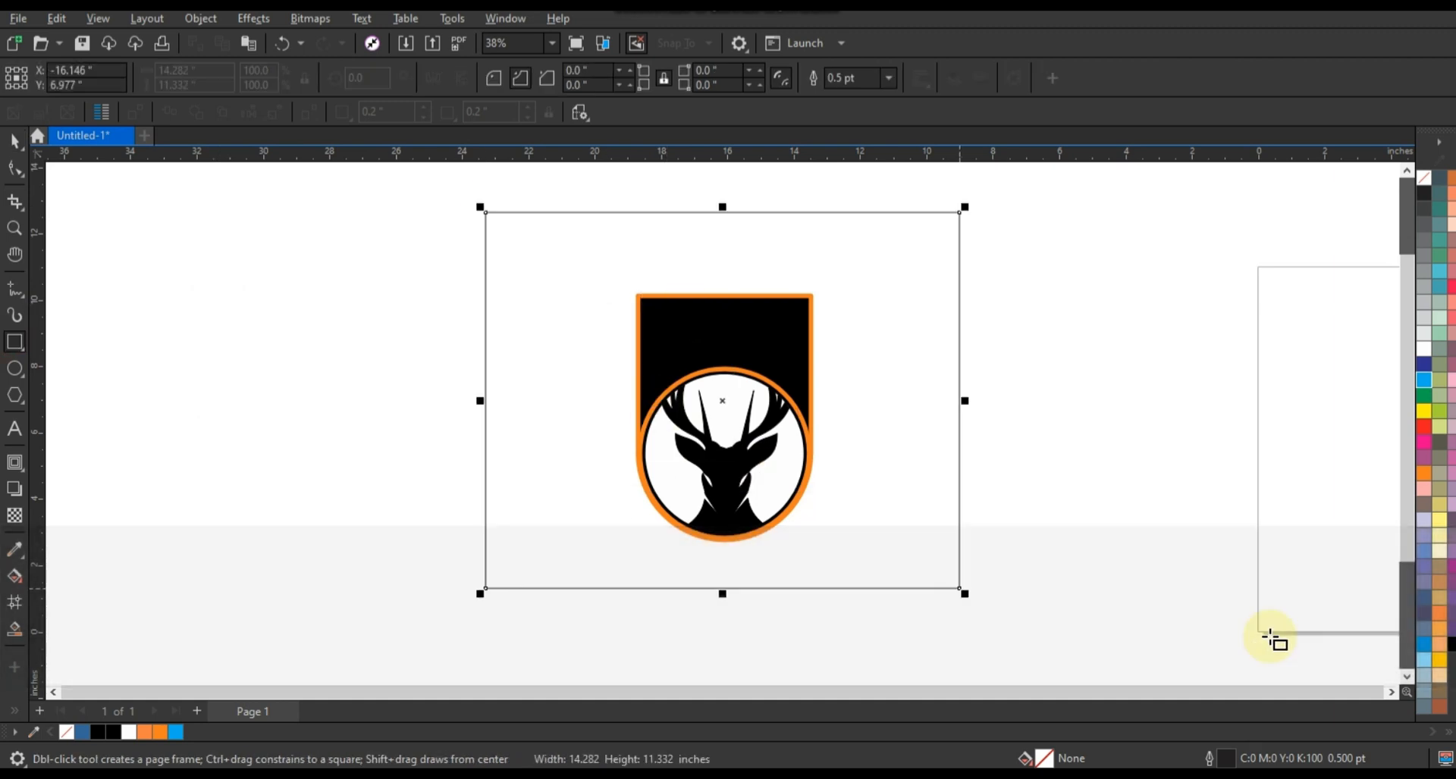
click(1449, 646)
key(shift+Page_Down)
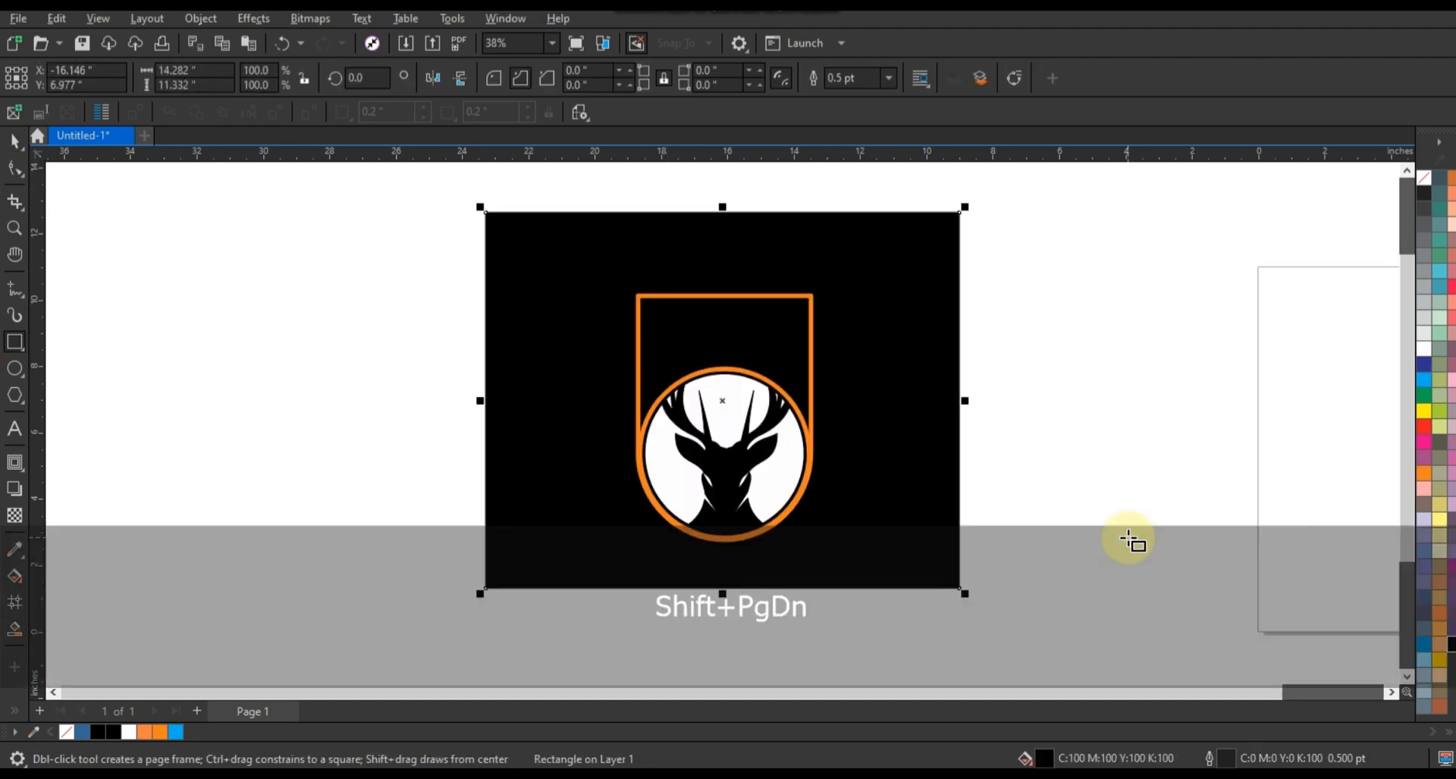
click(19, 142)
click(1116, 373)
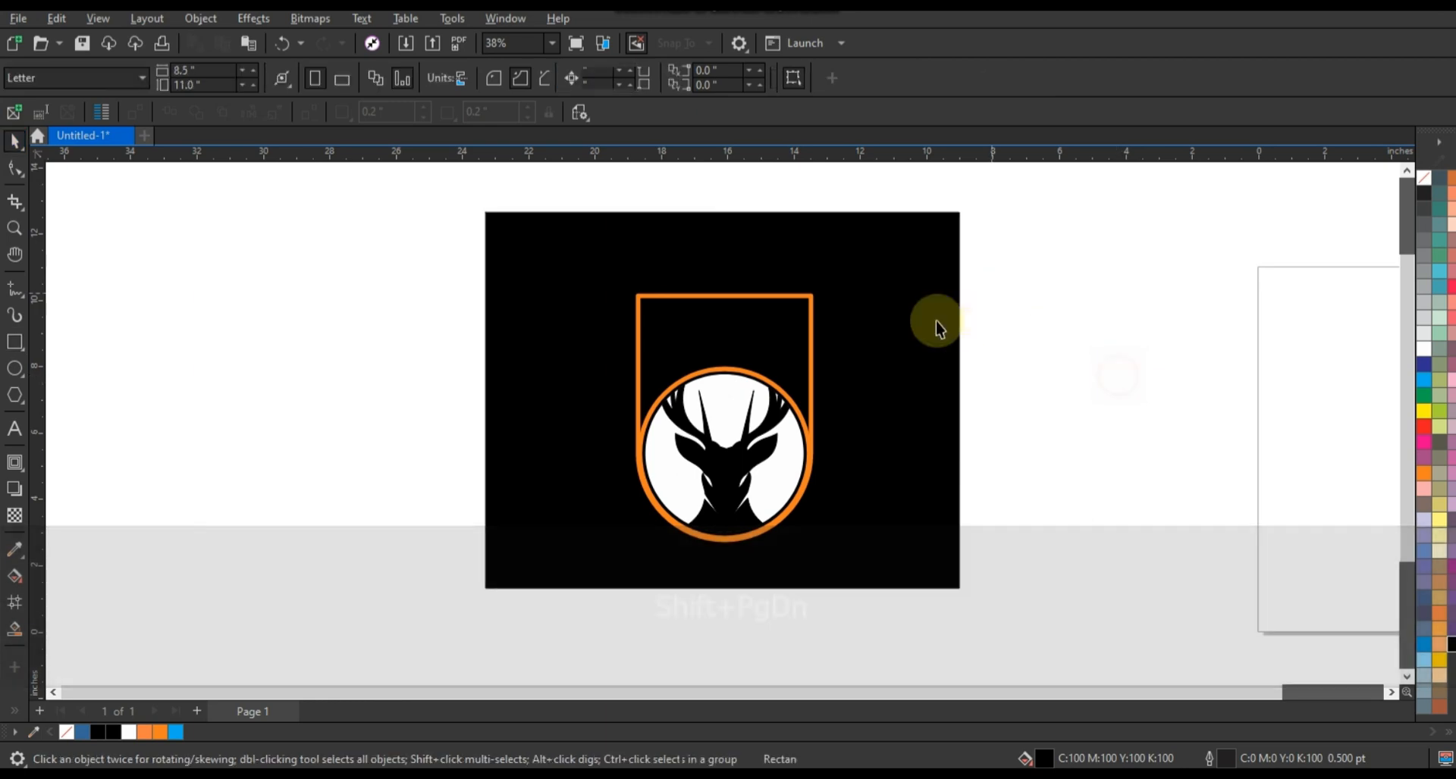
Step: Set the outline width of the orange outer circle and the surrounding frame to 8 pt
drag(949, 305, 954, 320)
drag(1017, 211, 421, 575)
key(shift+F2)
key(Escape)
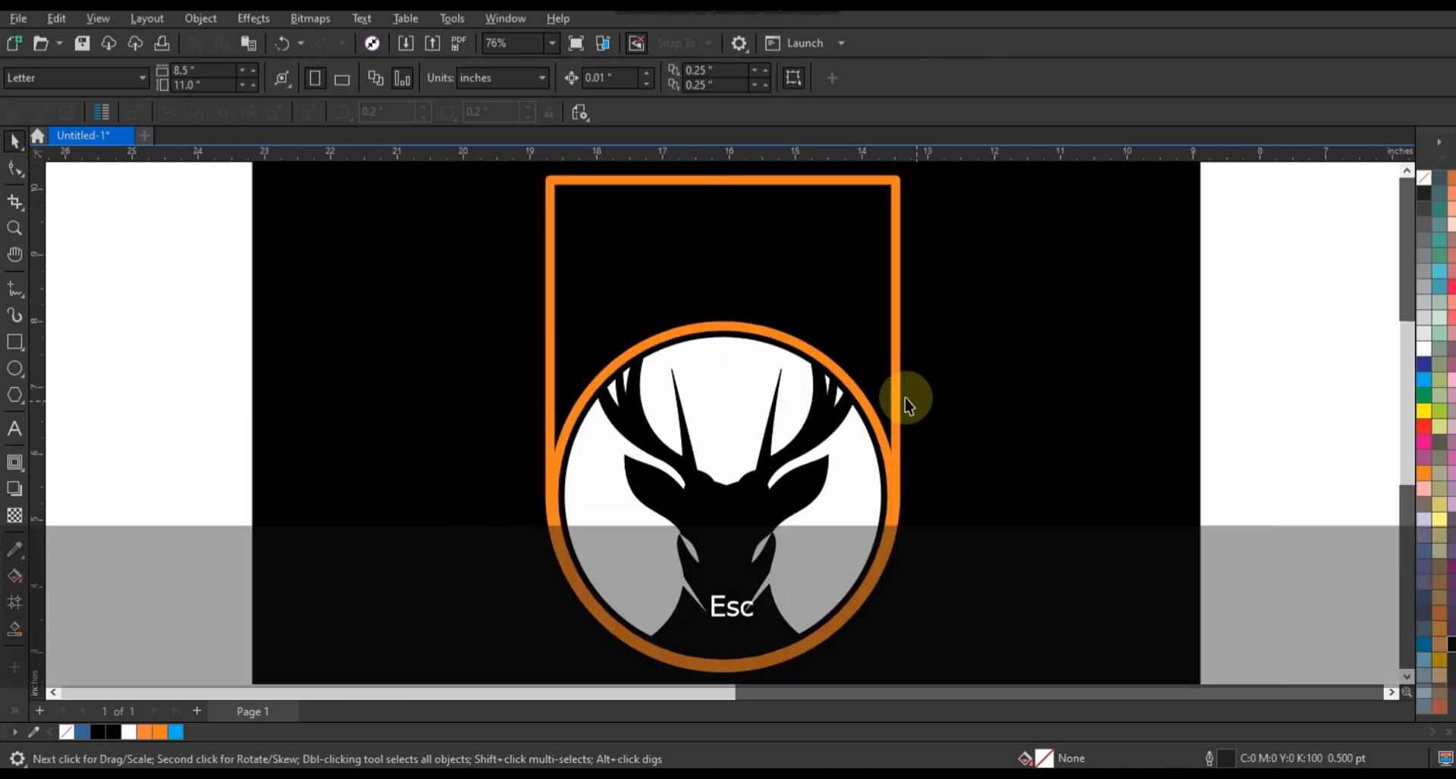
click(855, 396)
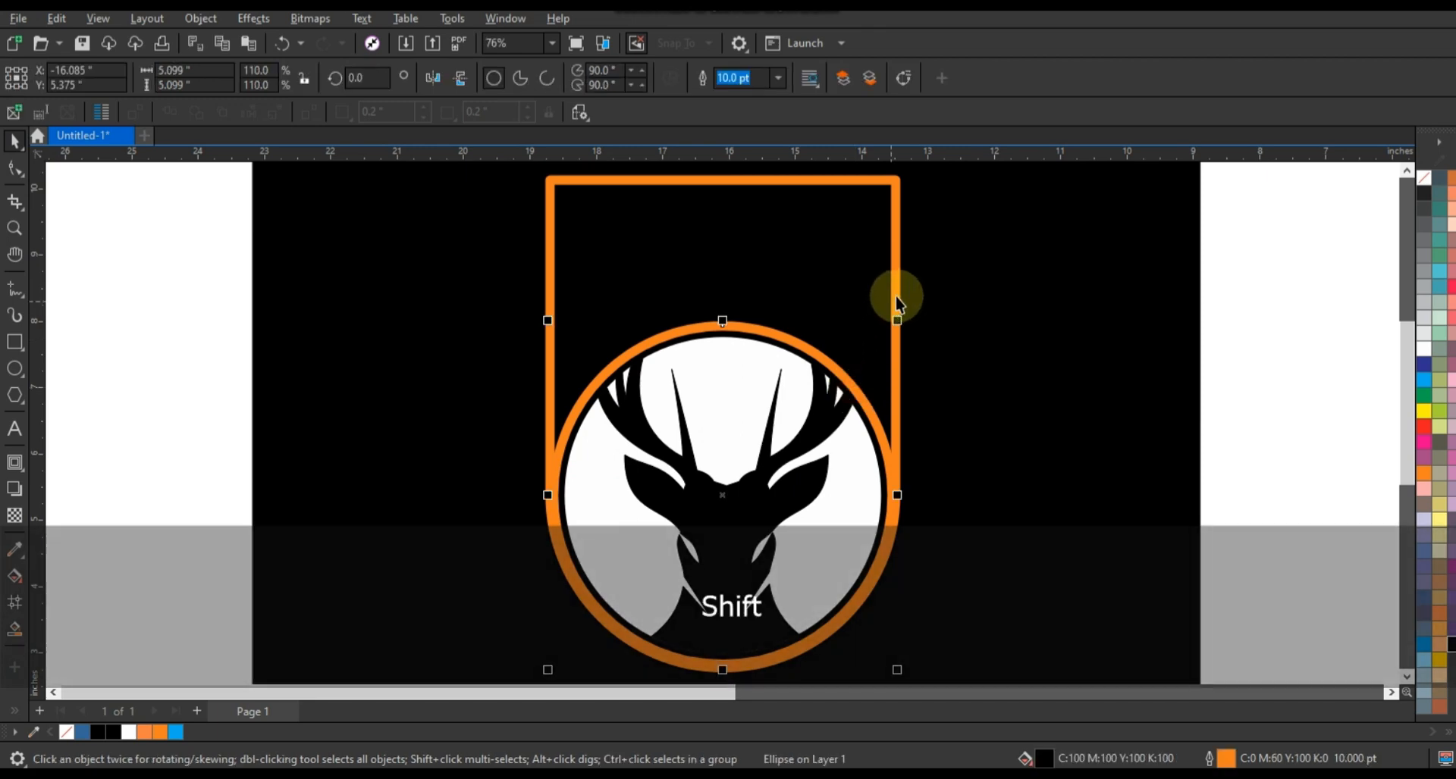
shift+click(897, 301)
click(777, 78)
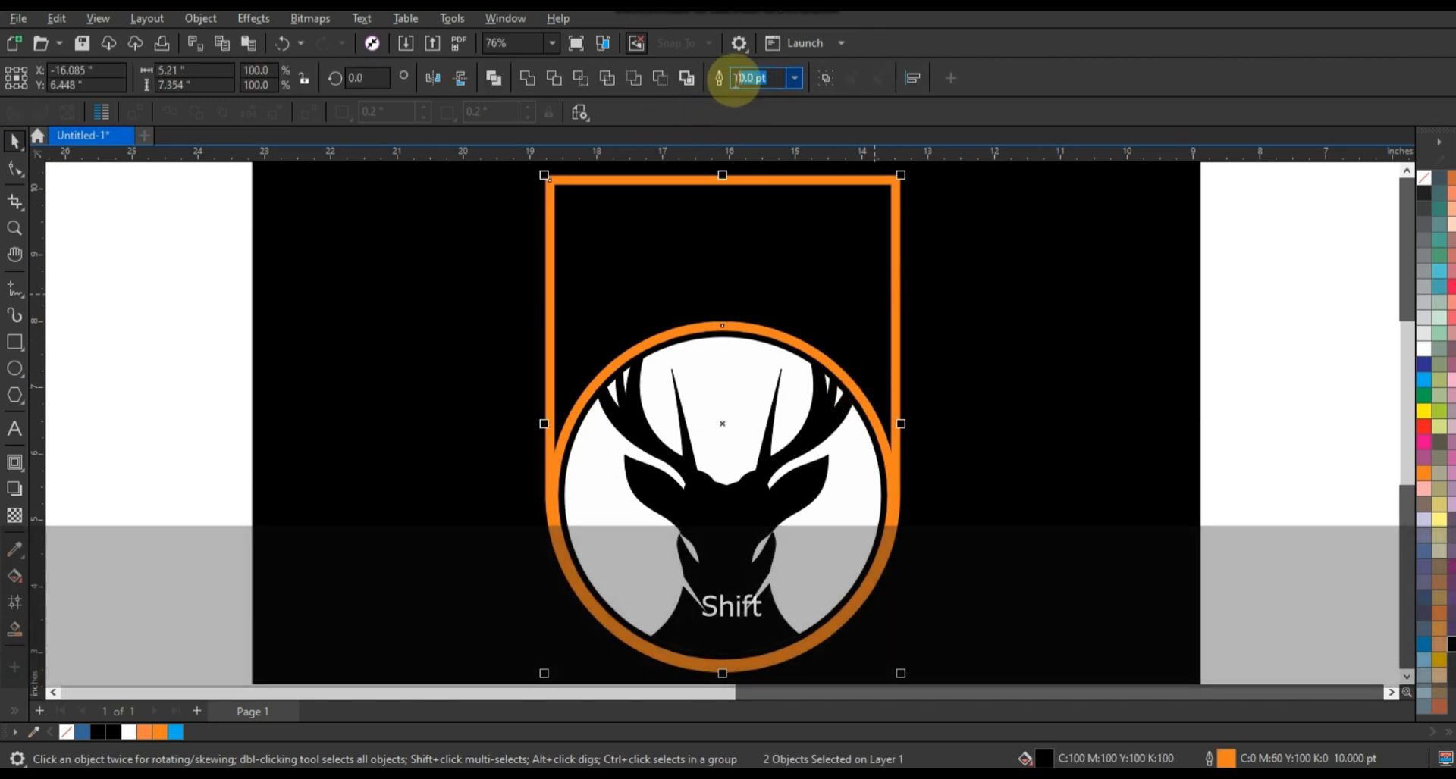
text(8)
key(Return)
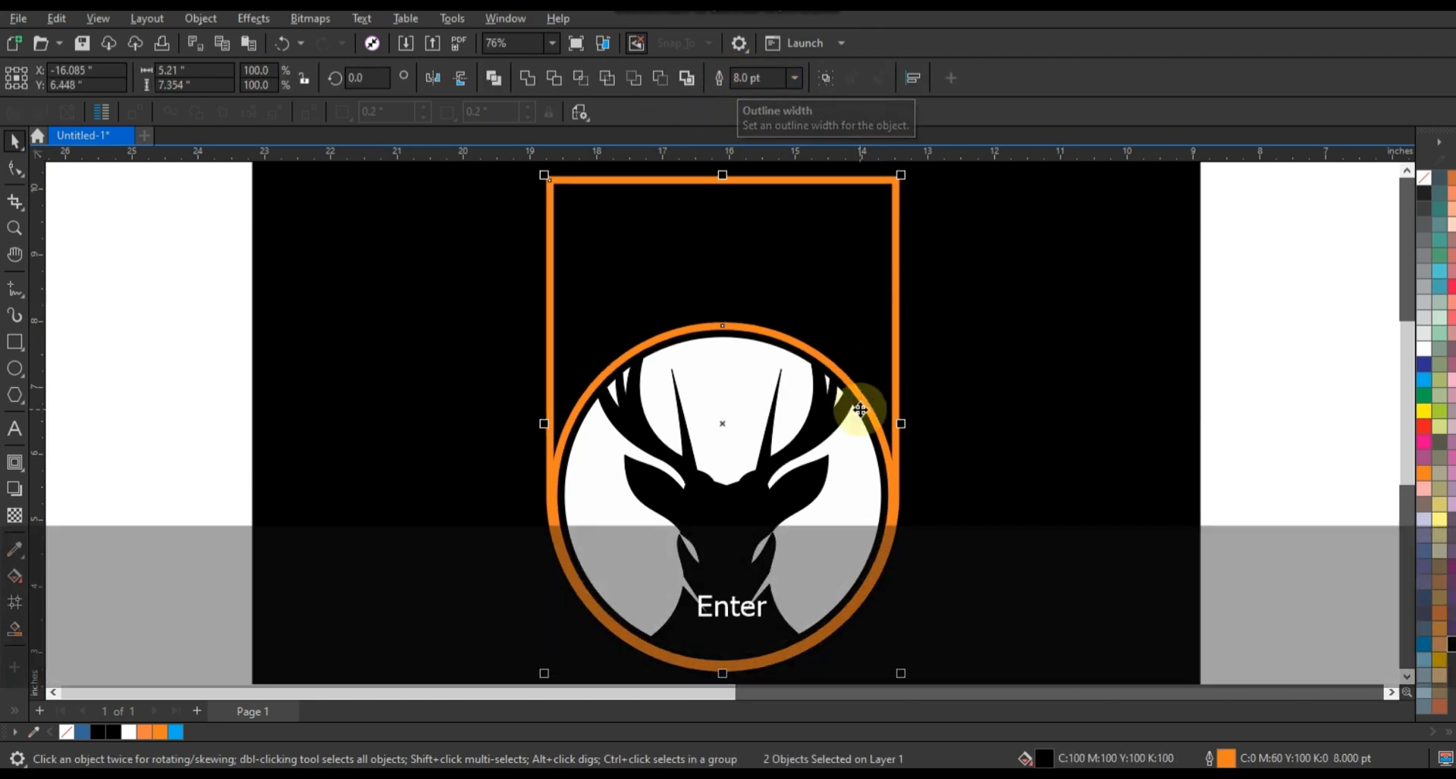
Step: Combine the orange circle and frame into one curve and convert its outline to an object
click(495, 81)
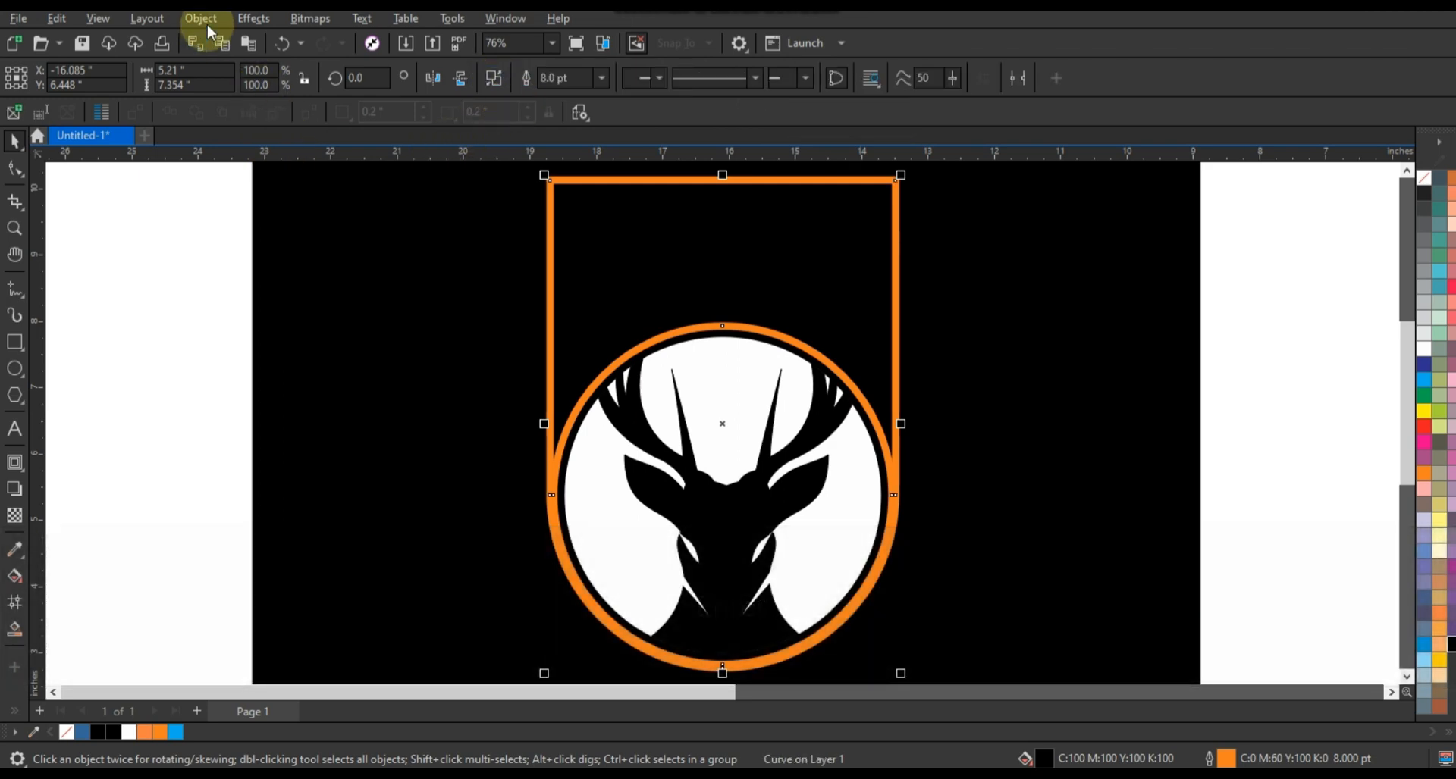
click(201, 18)
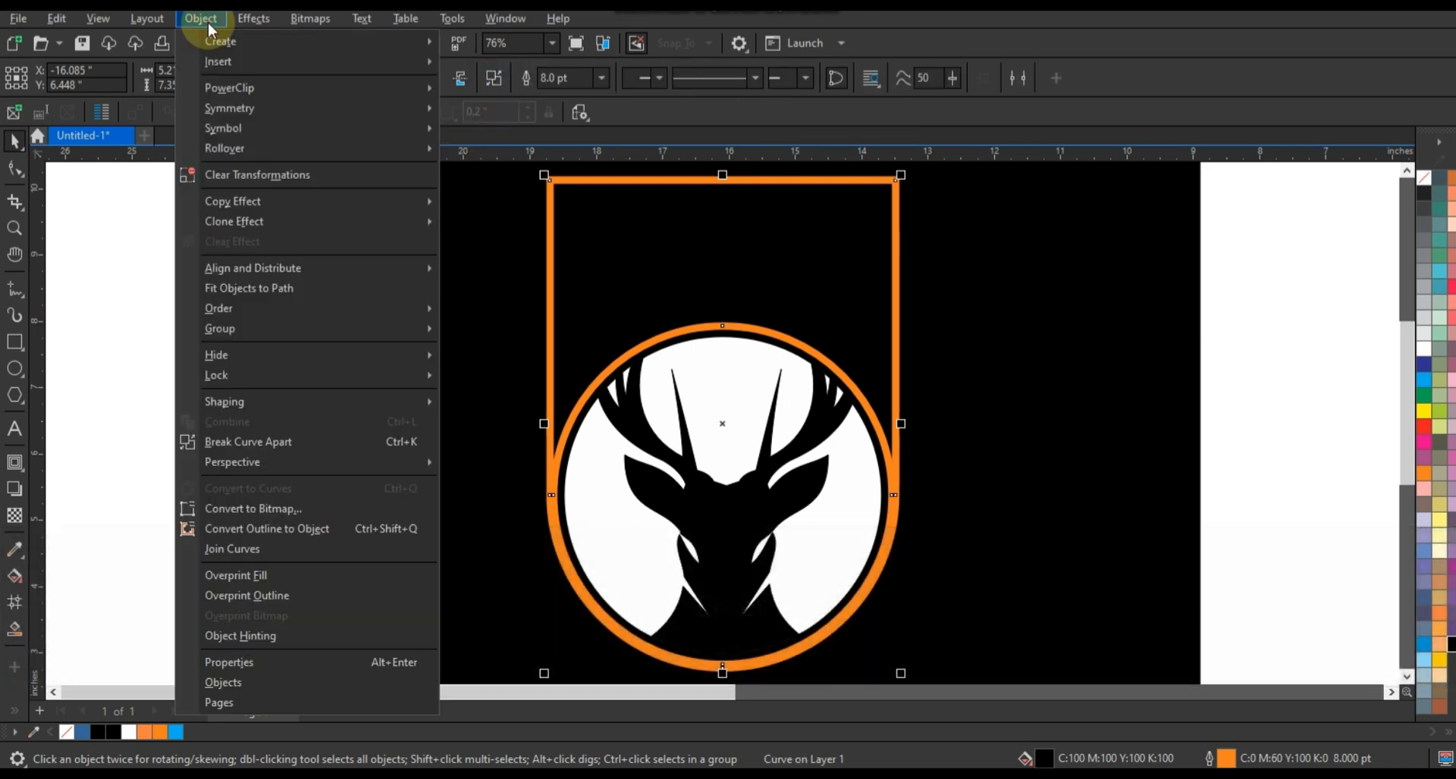
click(257, 528)
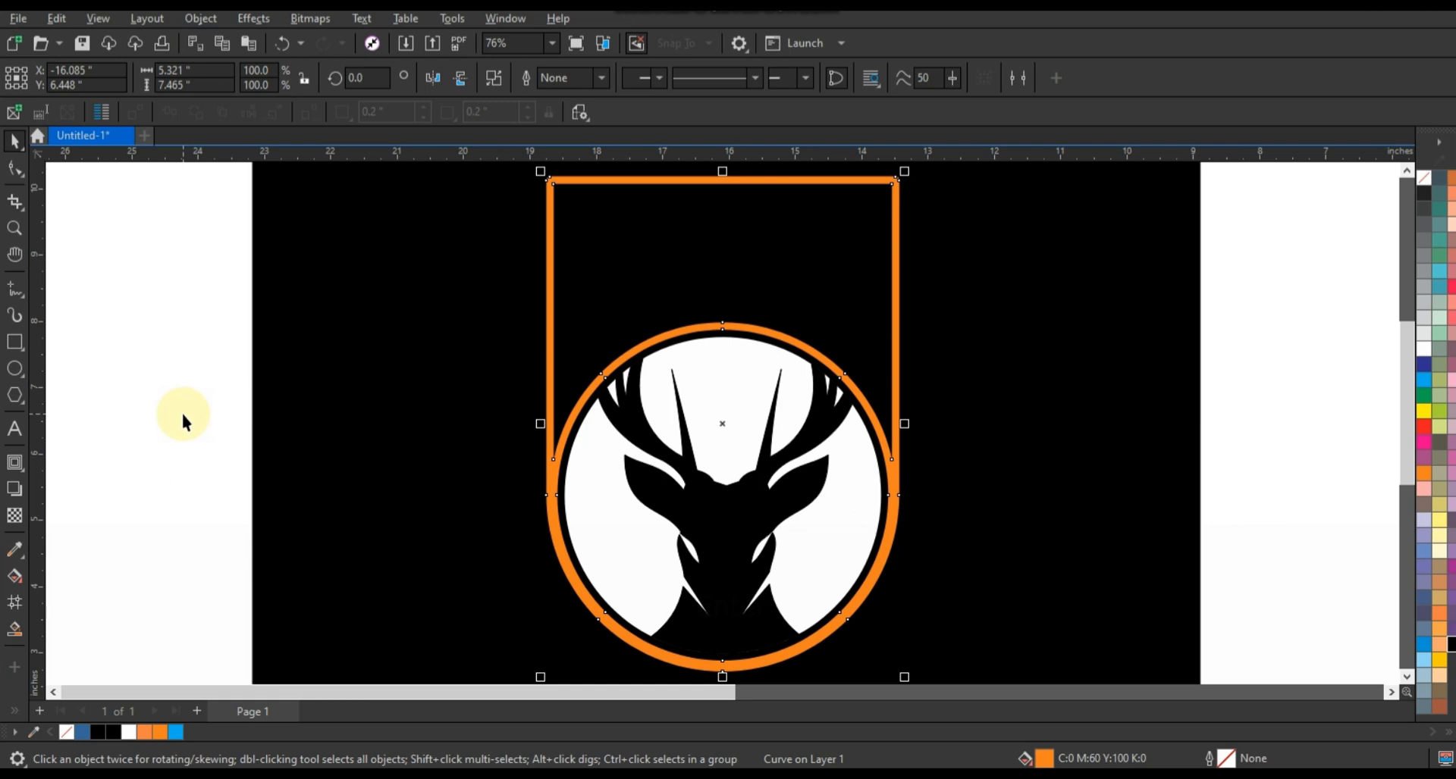
Step: Tint the orange circle-and-frame outline with red to make it a deeper orange
key(ctrl)
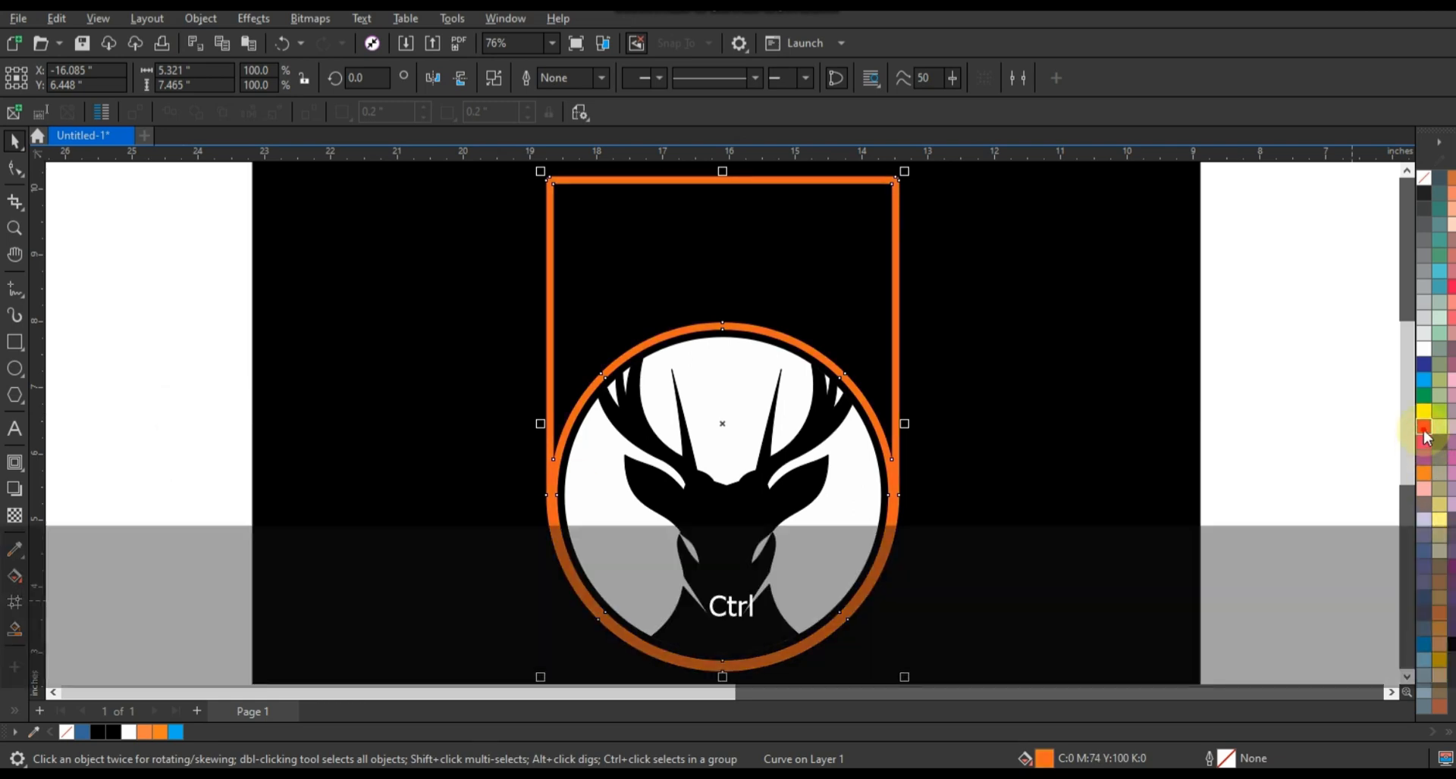
click(1229, 389)
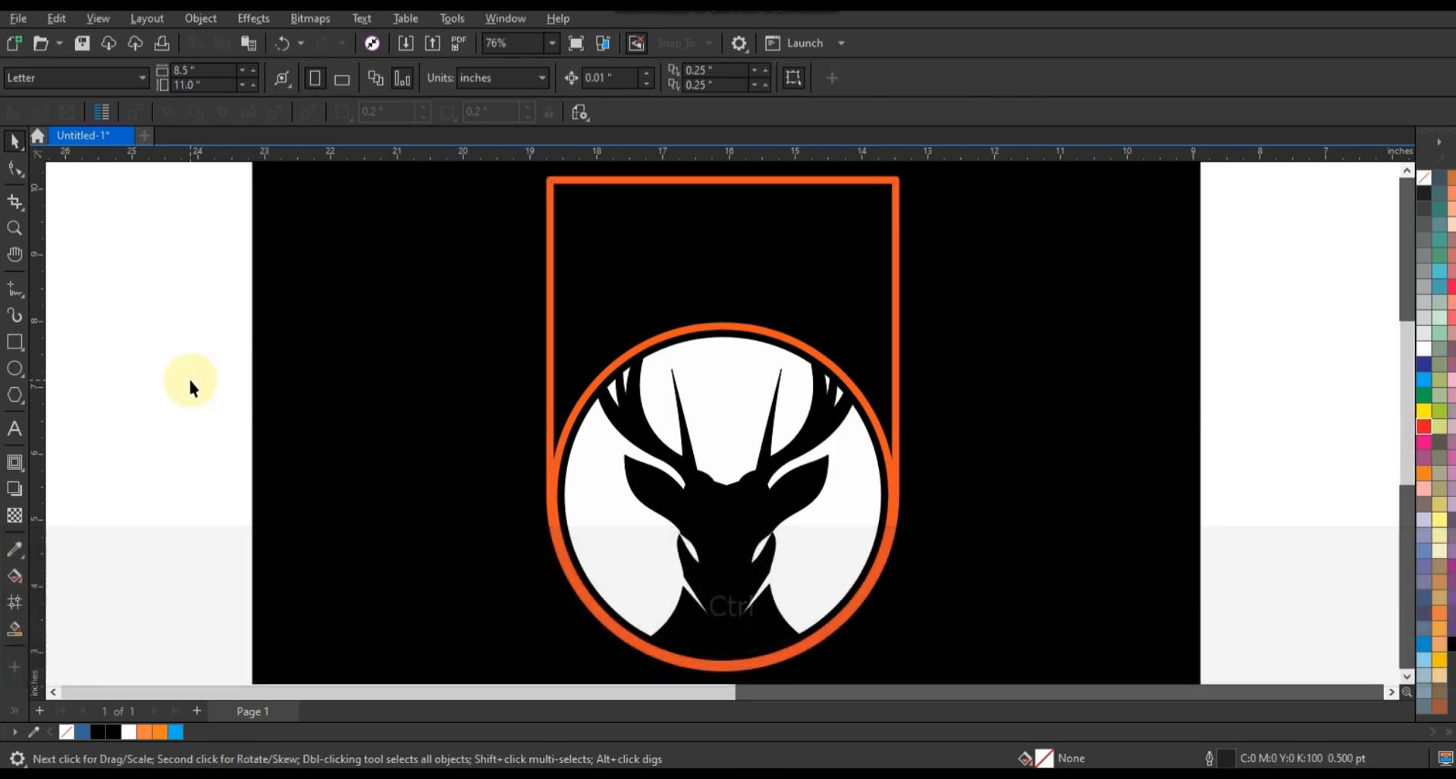
Step: Add the text PROGRESS beside the badge and set its font to Superstar M54
click(27, 434)
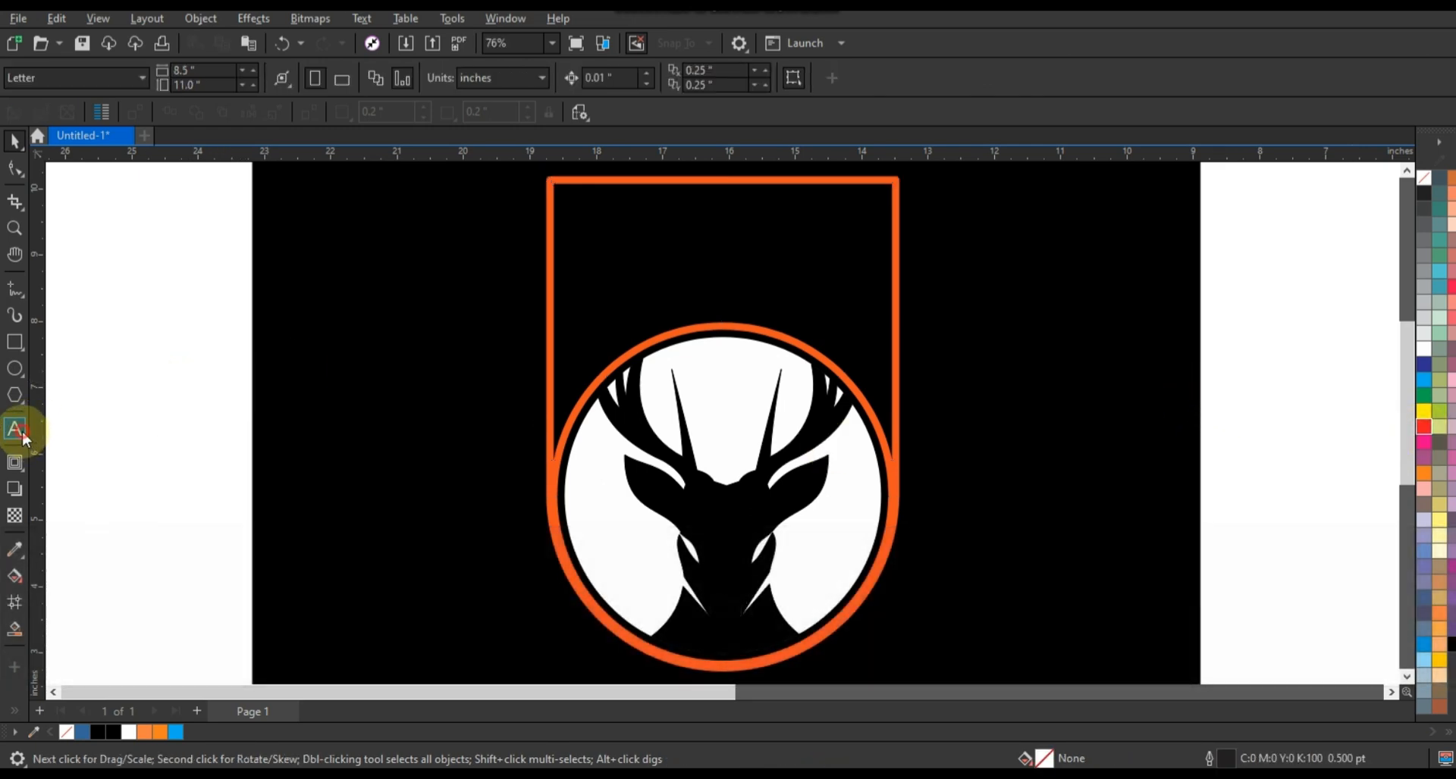
click(99, 425)
key(Caps_Lock)
text(PROGRESS)
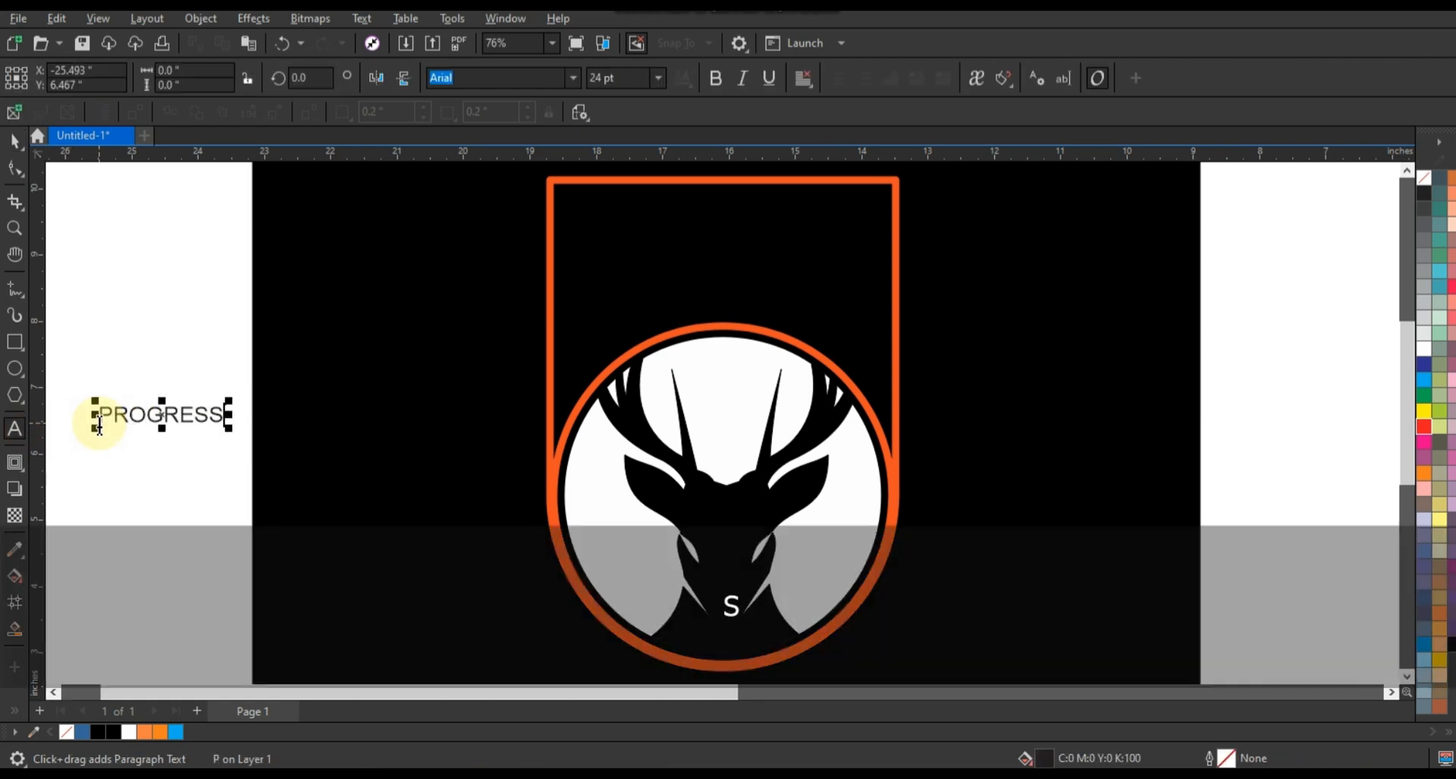
click(14, 140)
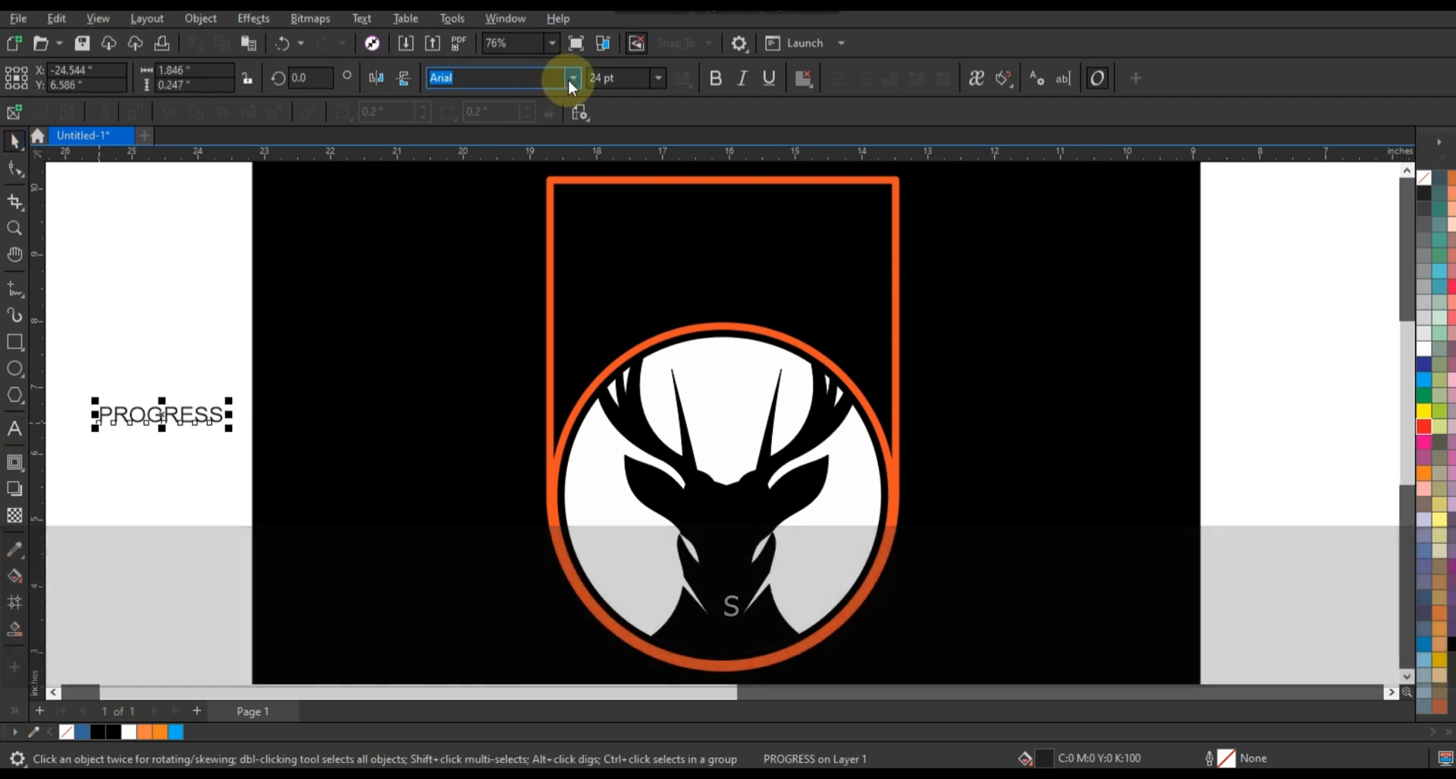
click(572, 79)
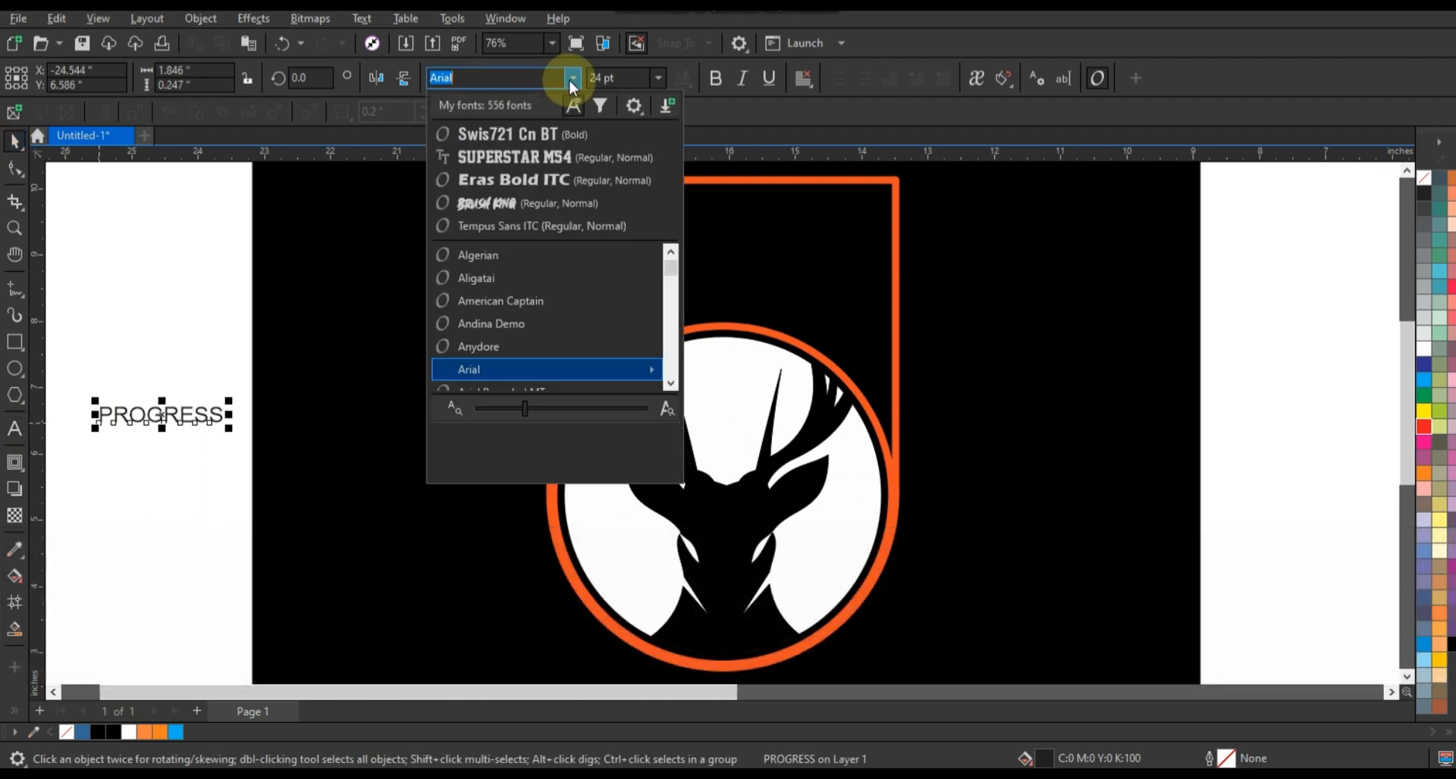
click(553, 156)
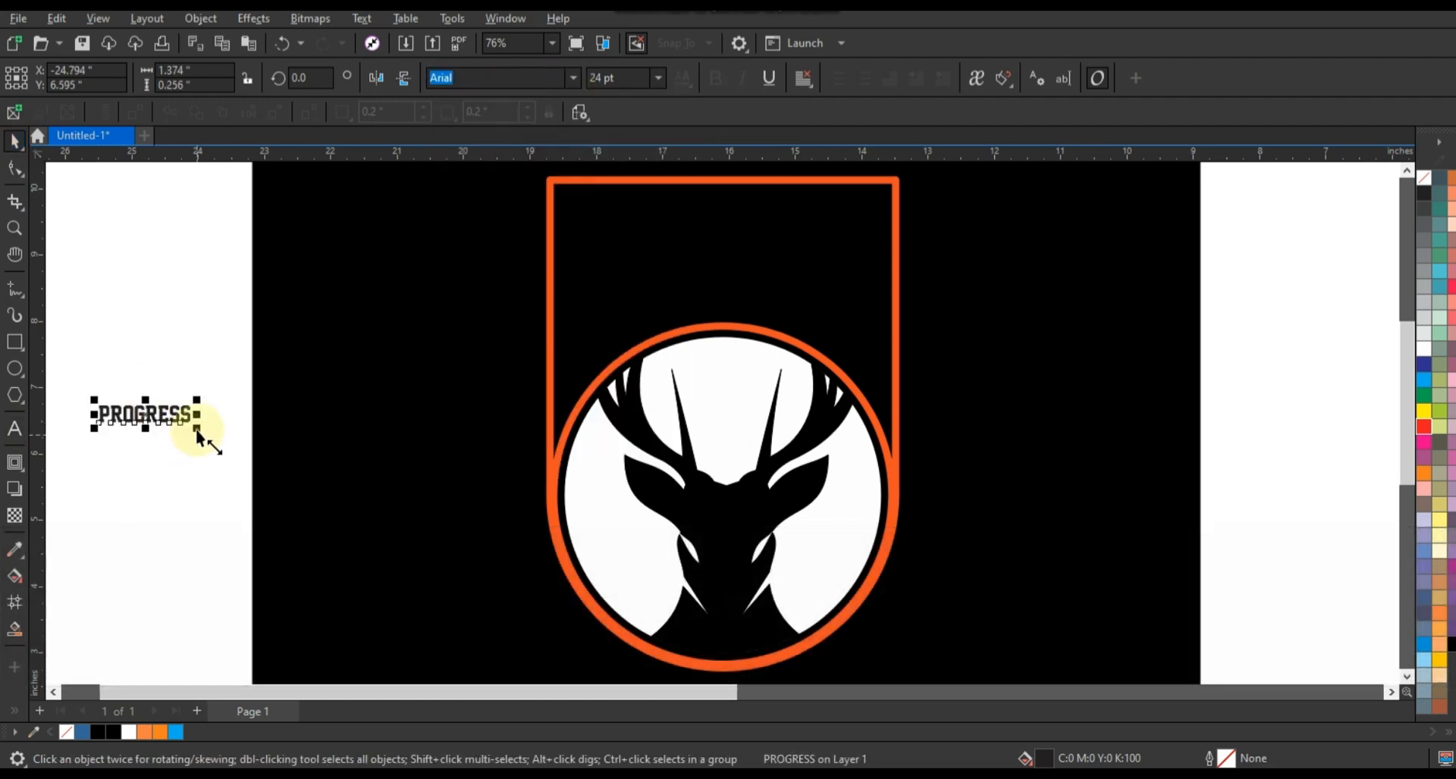
Step: Enlarge PROGRESS to about 4.88 in wide inside the frame above the deer circle and fill it white
drag(343, 504, 329, 481)
drag(309, 430, 754, 298)
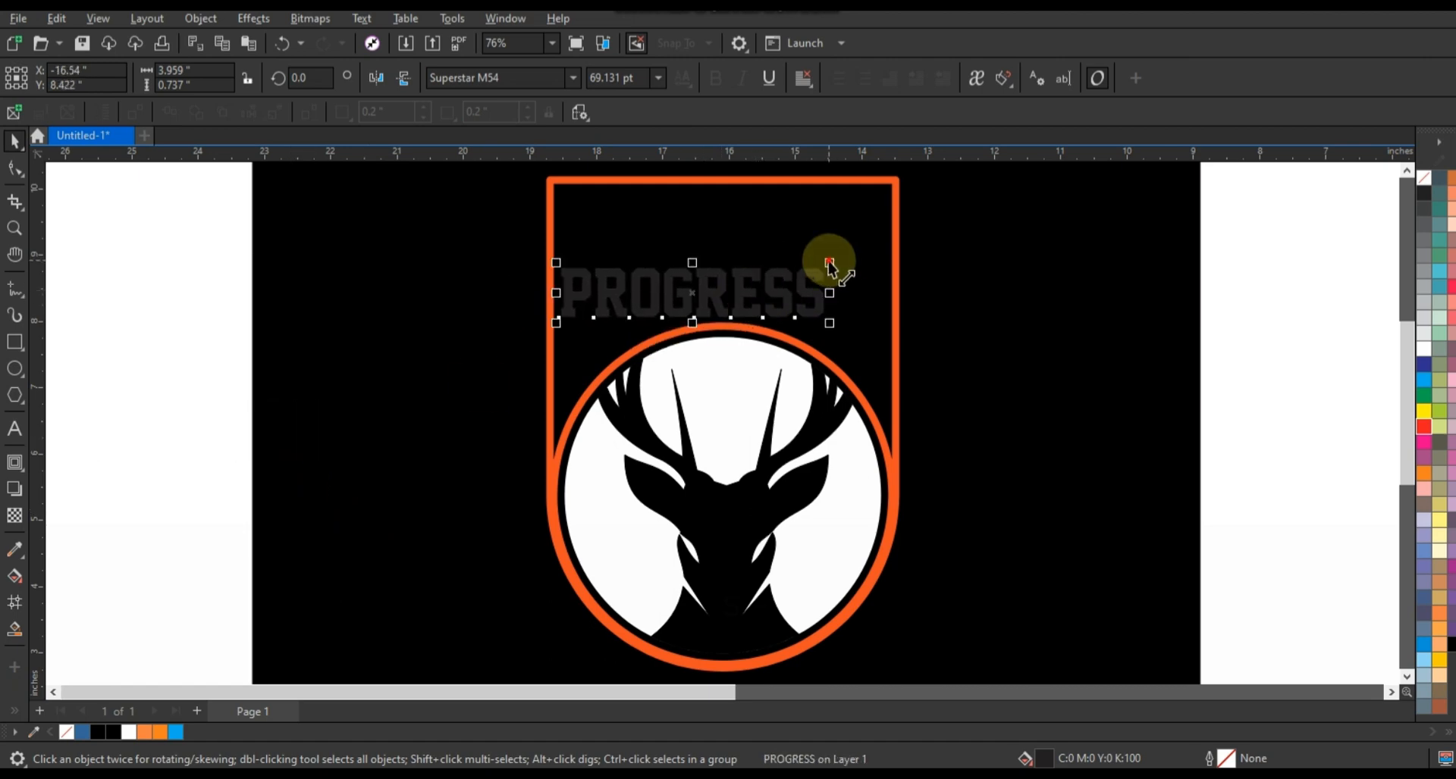
drag(832, 260, 879, 229)
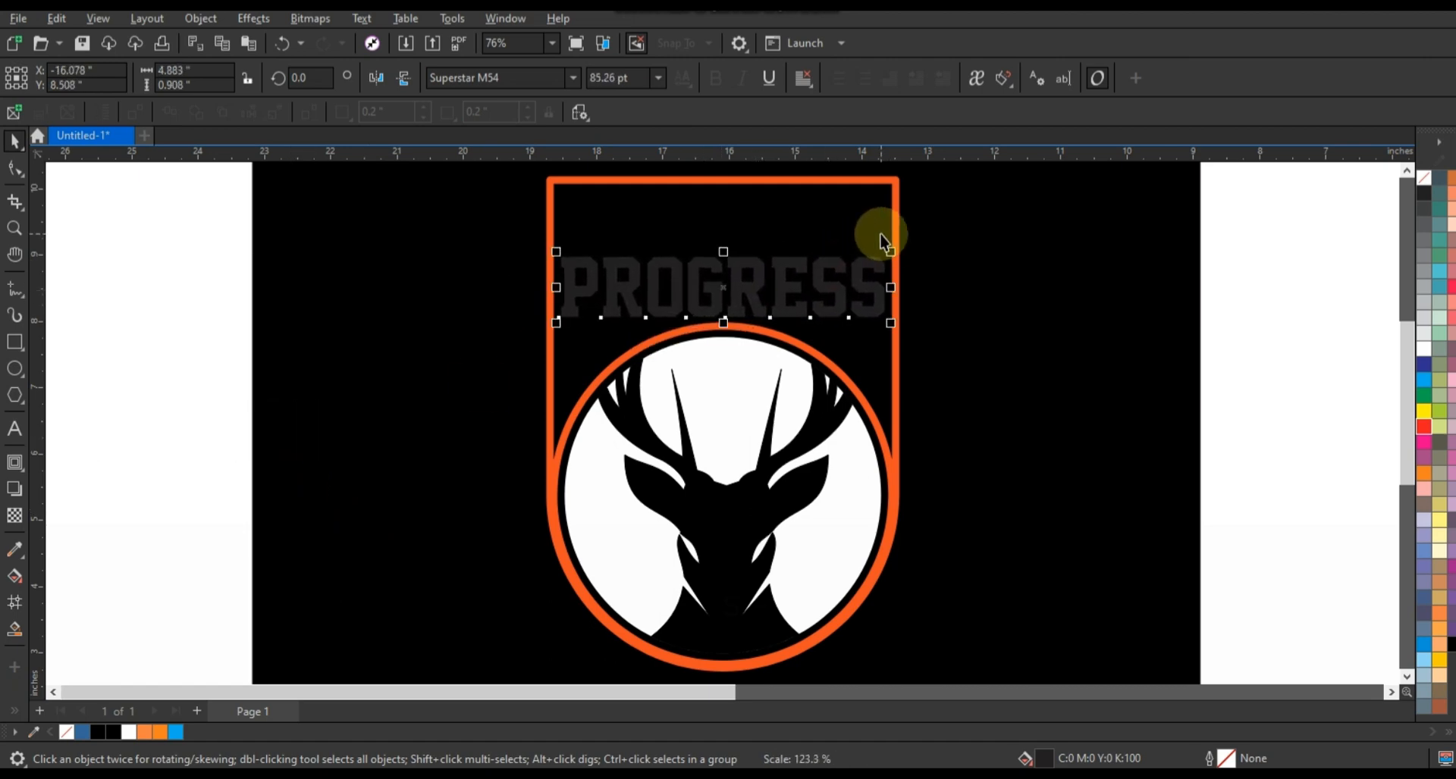
click(1429, 351)
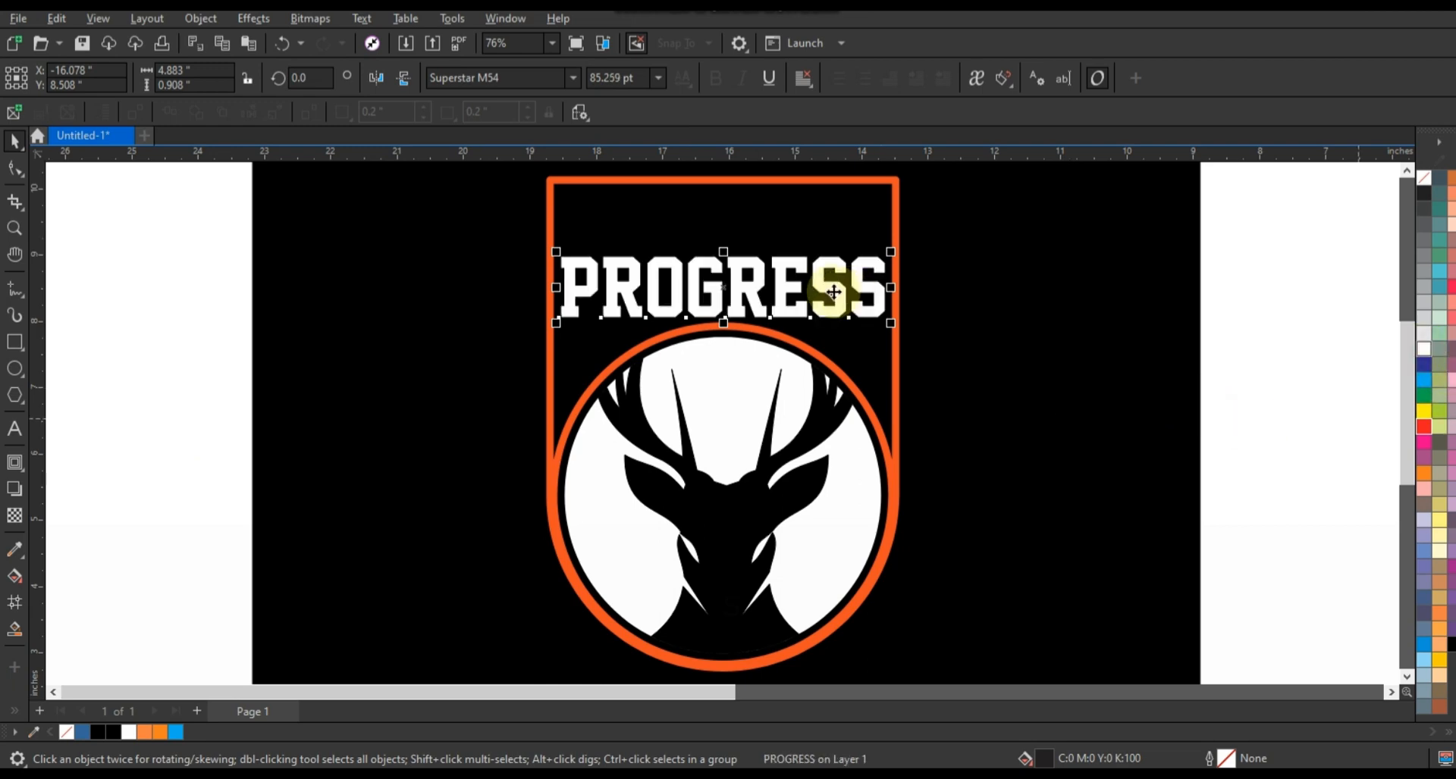
Step: Convert the PROGRESS text to curves and stretch it upward to about 1.79 in tall
key(ctrl+q)
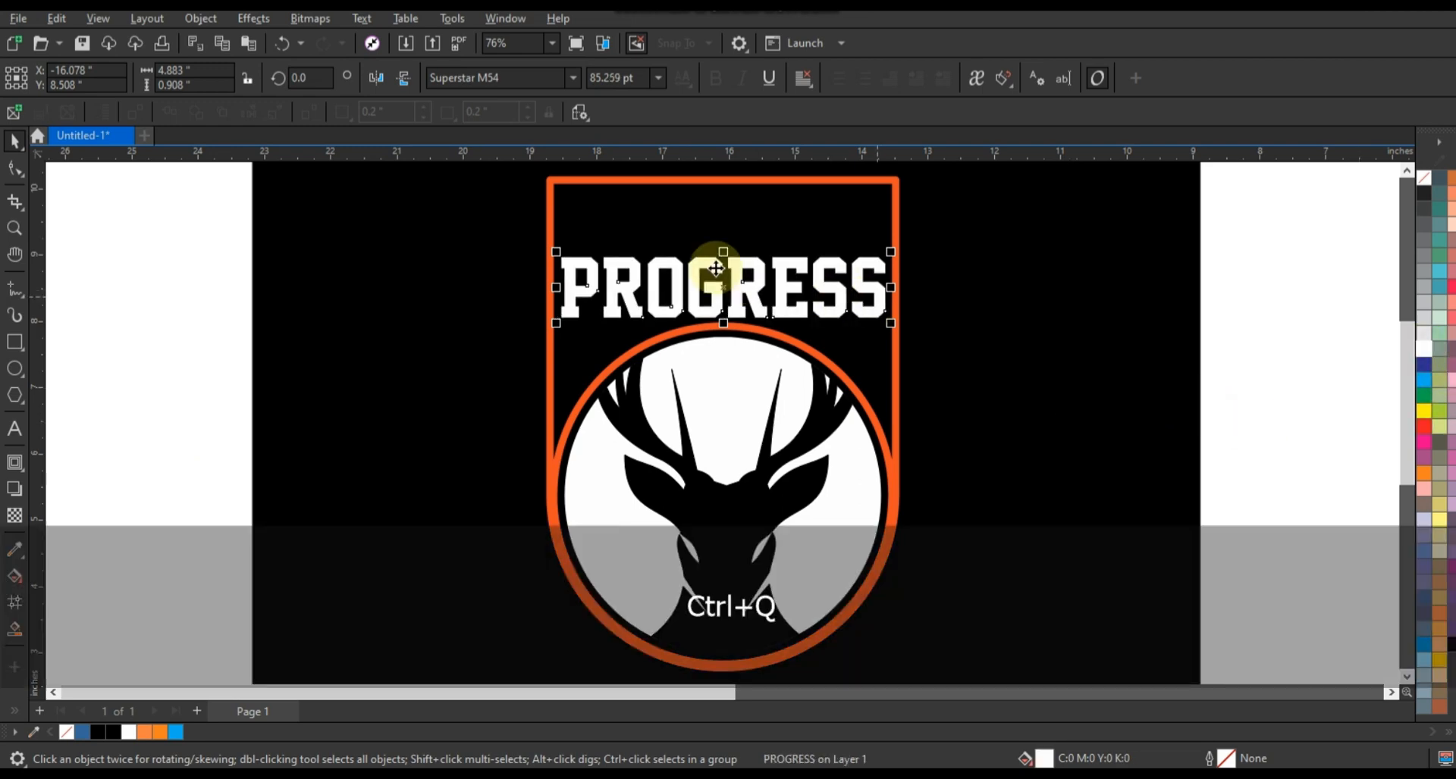
drag(723, 253, 717, 195)
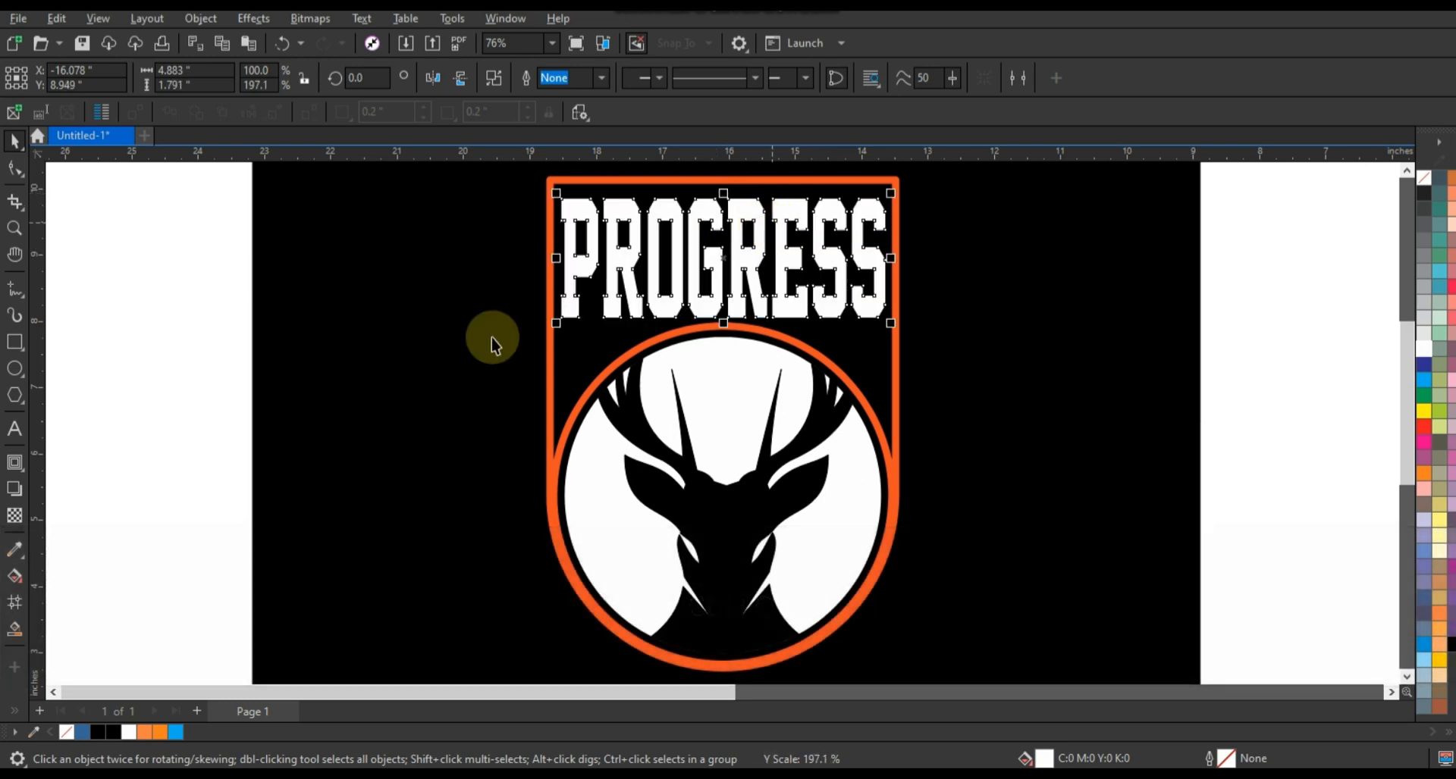
Step: Apply an envelope to PROGRESS, delete its top and bottom middle nodes, and convert the remaining segments to lines
click(25, 475)
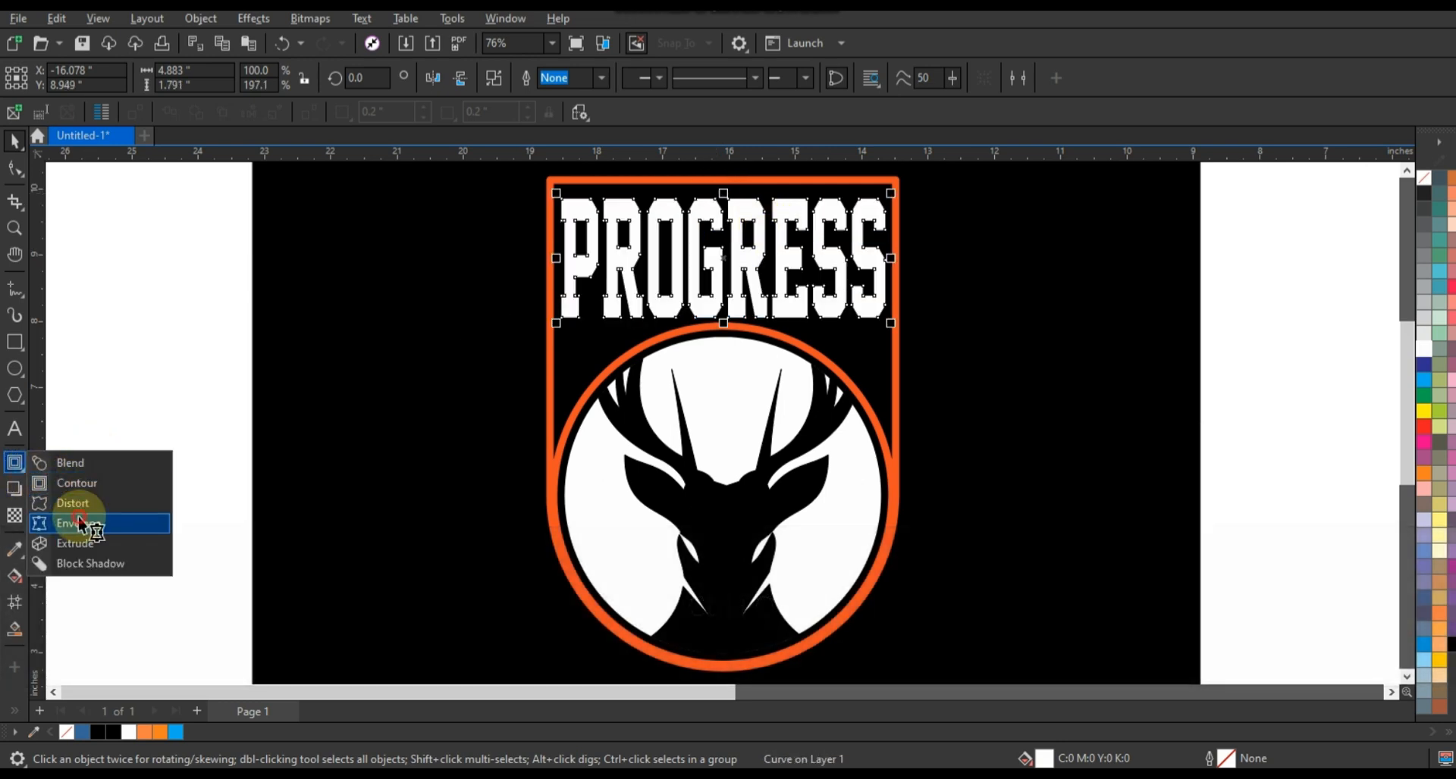
click(79, 523)
drag(705, 196, 763, 367)
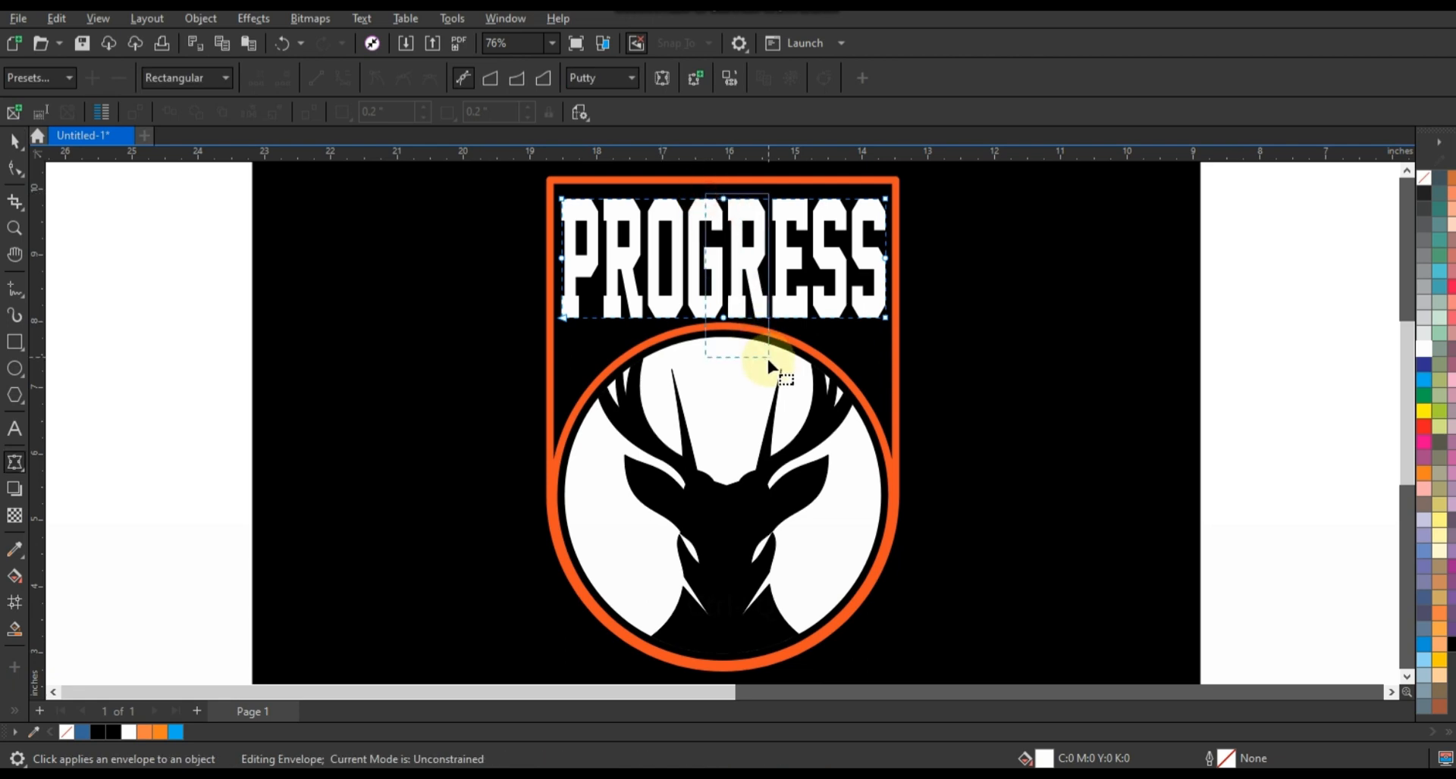
key(Delete)
drag(534, 203, 926, 367)
click(316, 80)
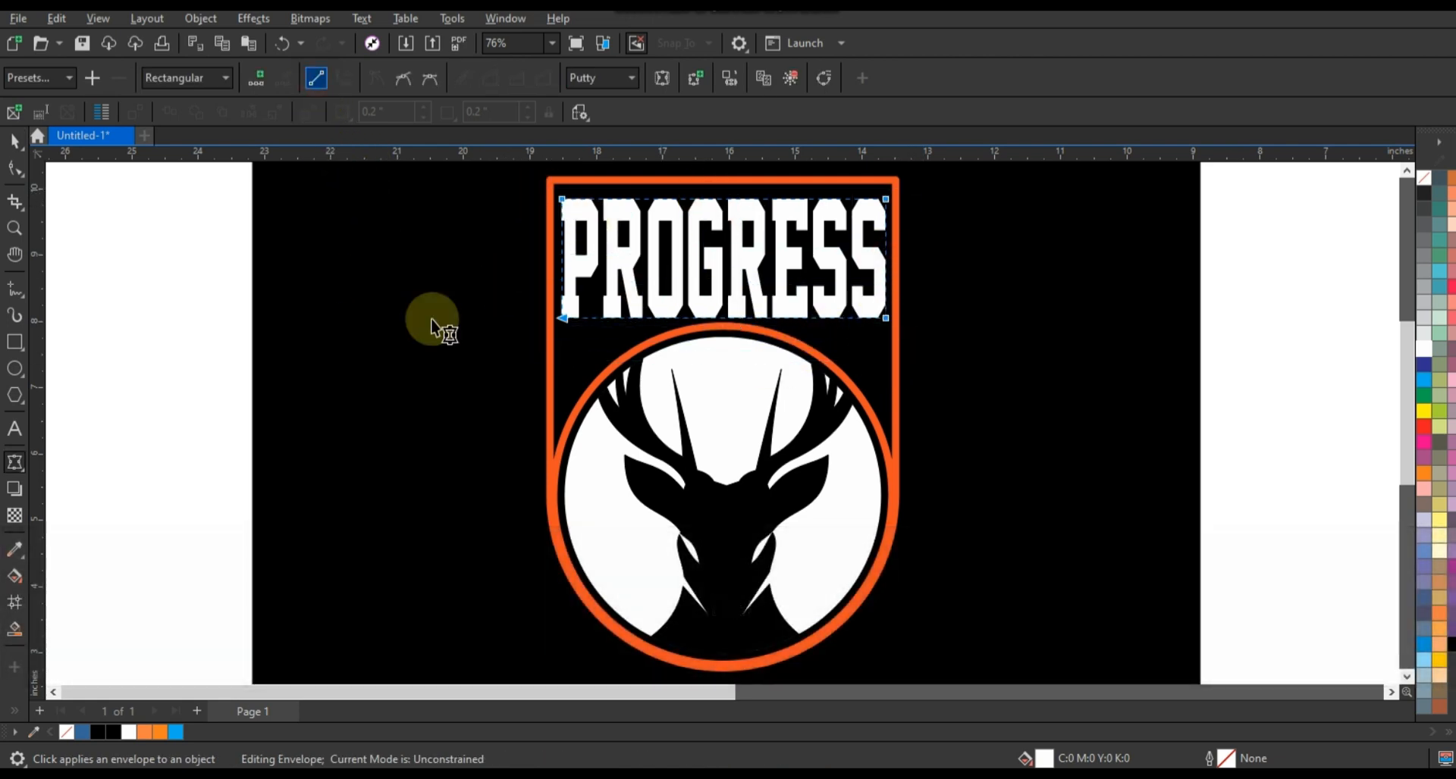
Step: Lower the bottom edge of the PROGRESS envelope by about 0.43 in and arch it upward to follow the circle
drag(403, 310, 933, 398)
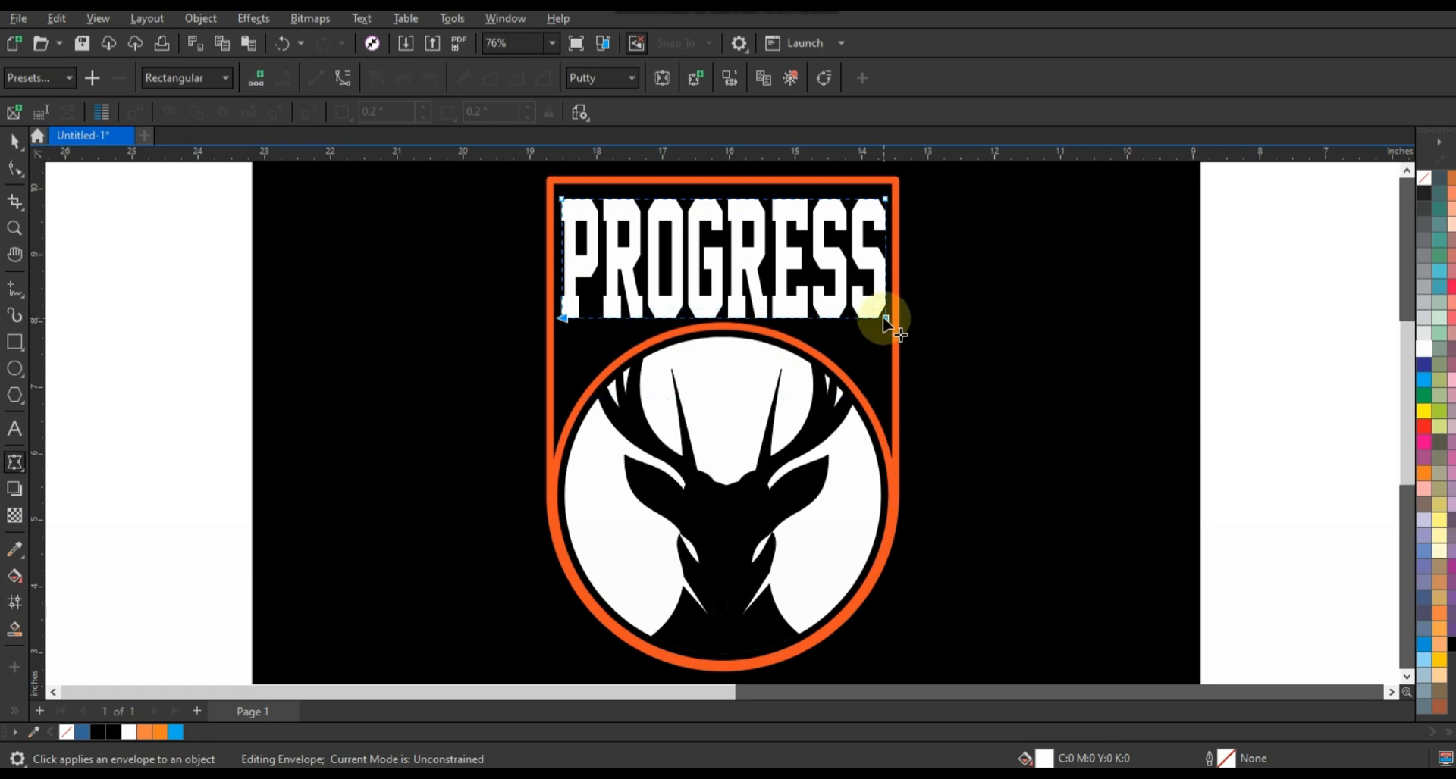
drag(882, 317, 881, 344)
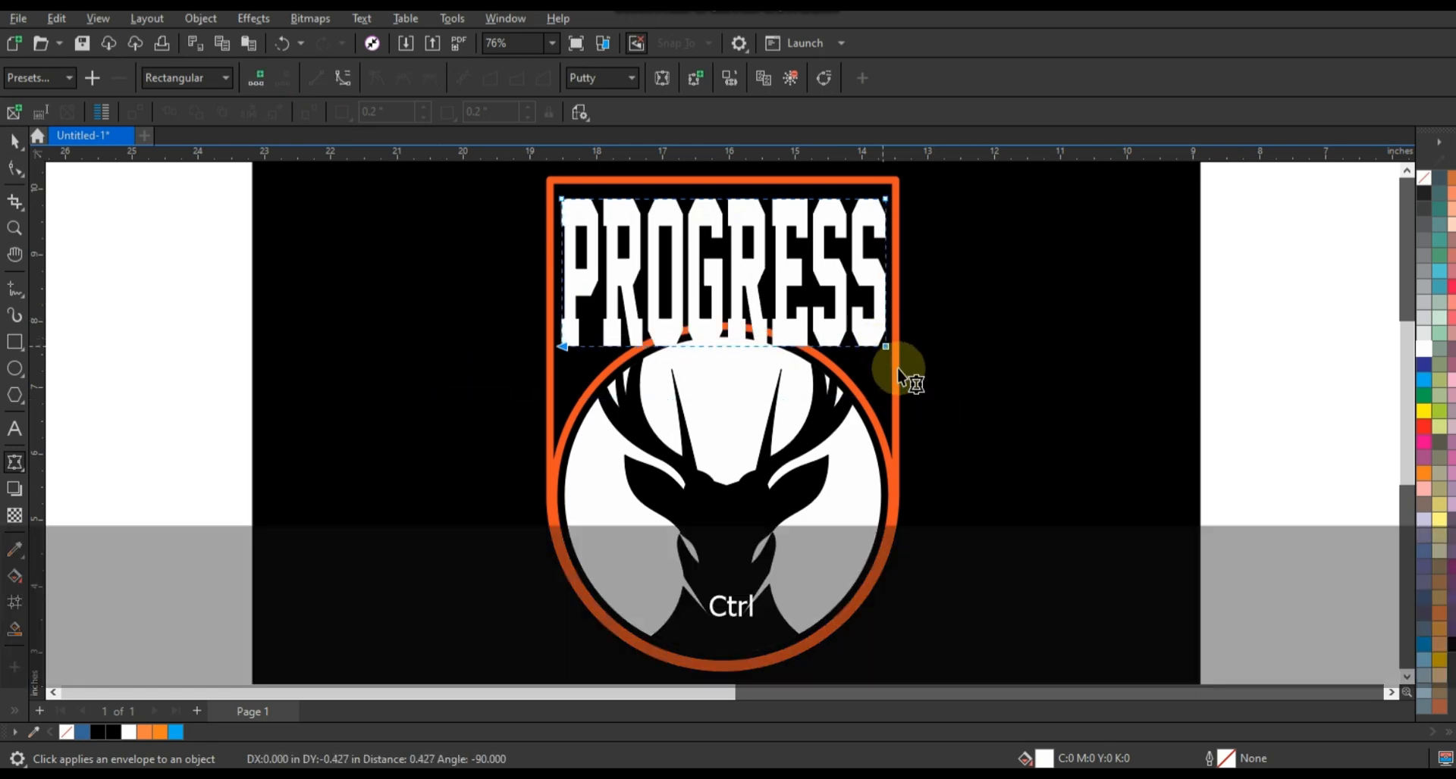
drag(522, 185, 928, 392)
click(343, 77)
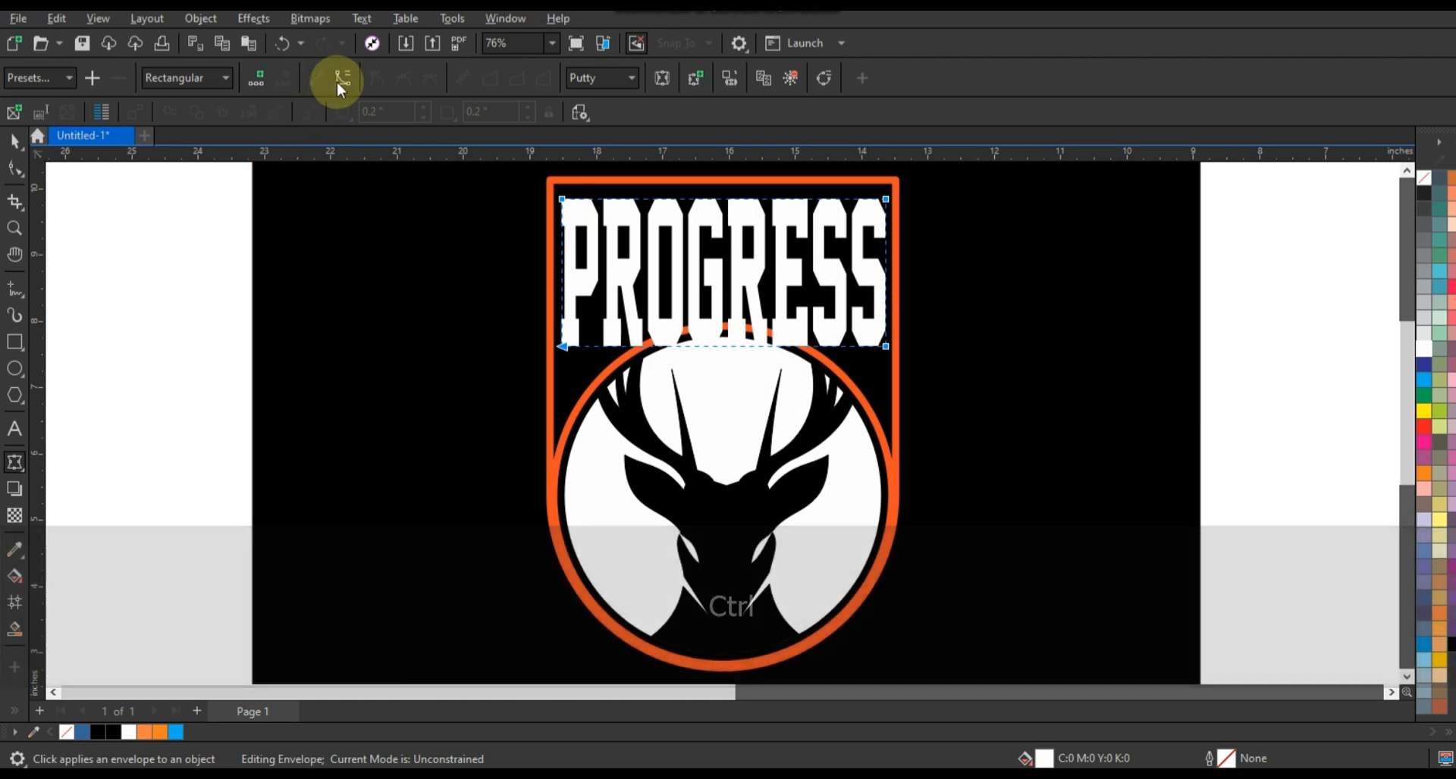
drag(723, 343, 719, 275)
key(ctrl)
click(14, 140)
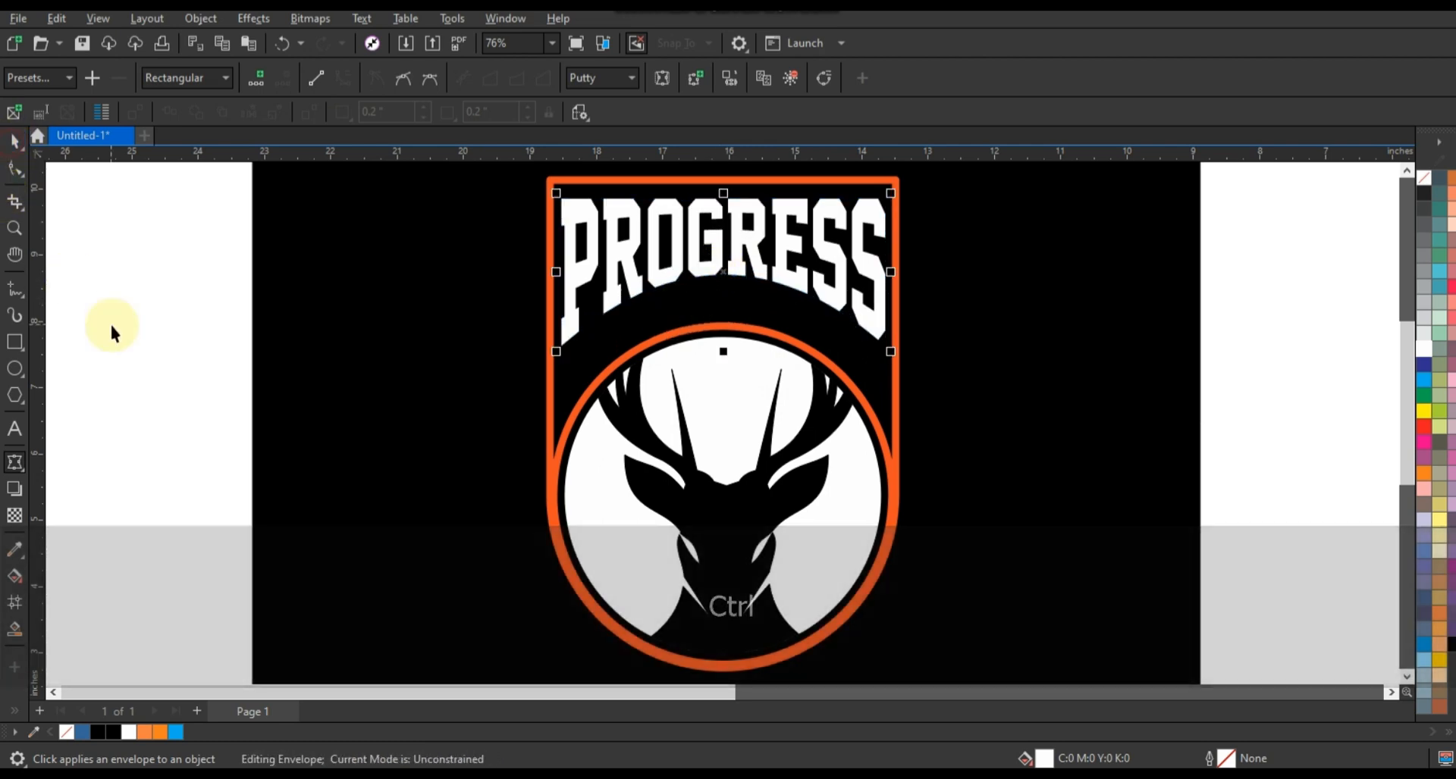
click(112, 322)
Step: Draw a closed triangle about 2.01 in wide and 1.54 in tall in the left gap between PROGRESS and the circle
click(13, 290)
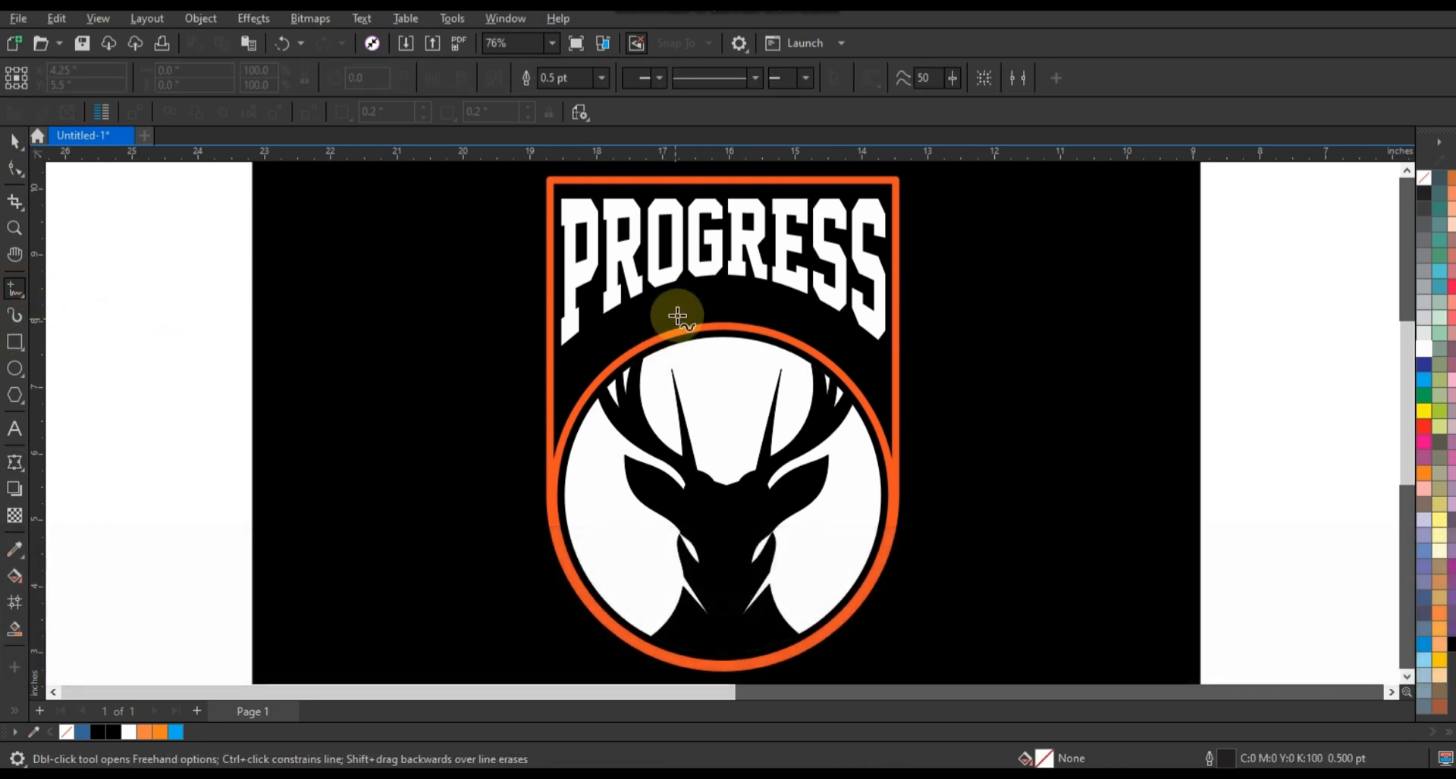
click(694, 312)
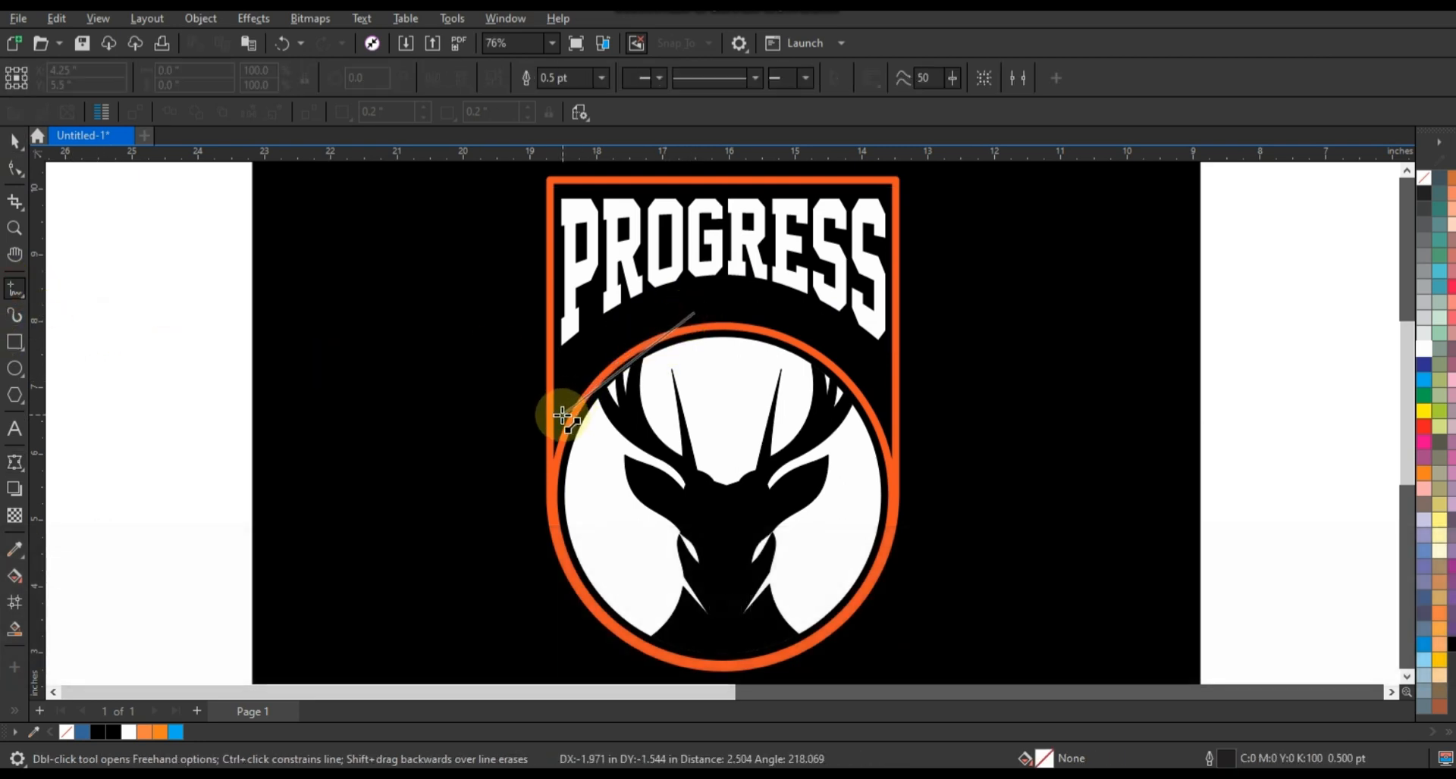
click(561, 416)
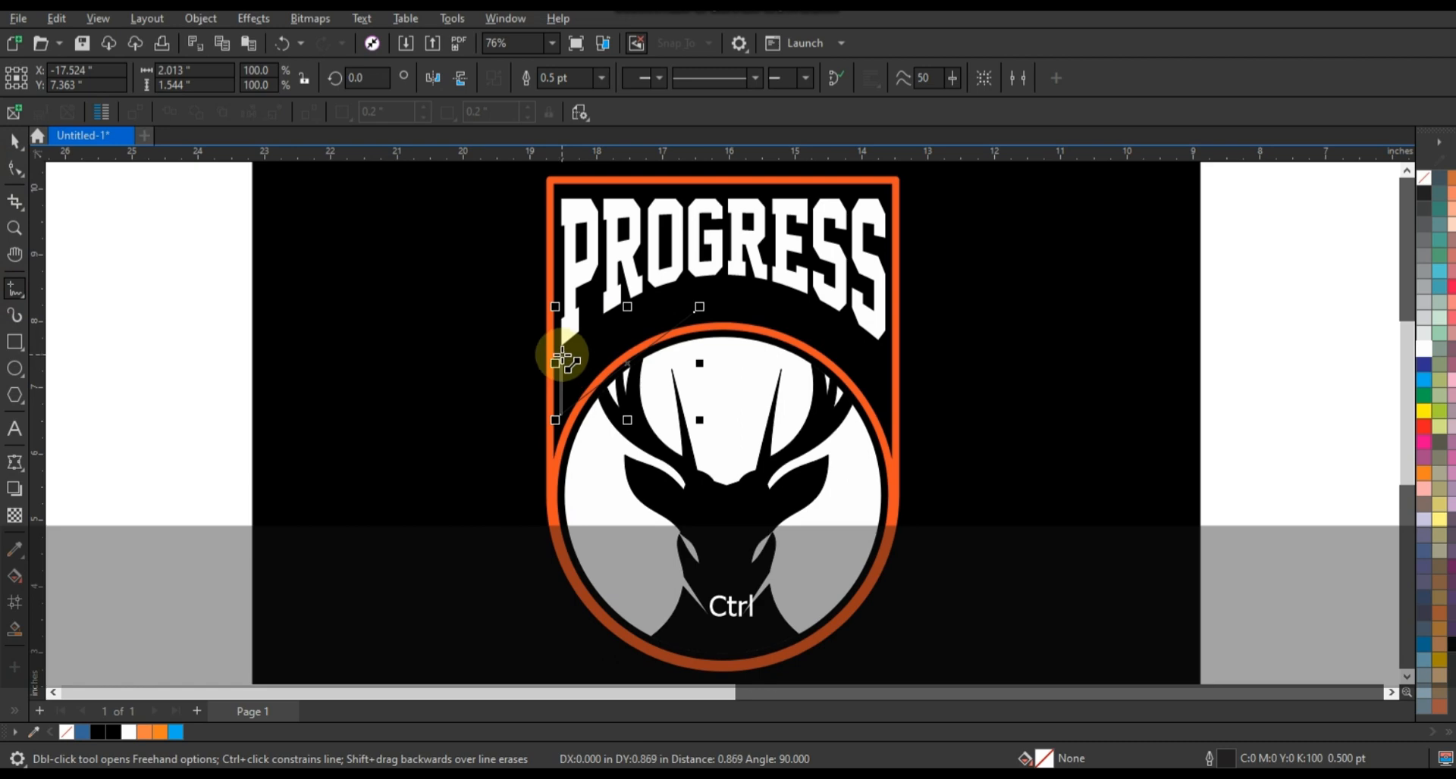
click(563, 356)
click(694, 311)
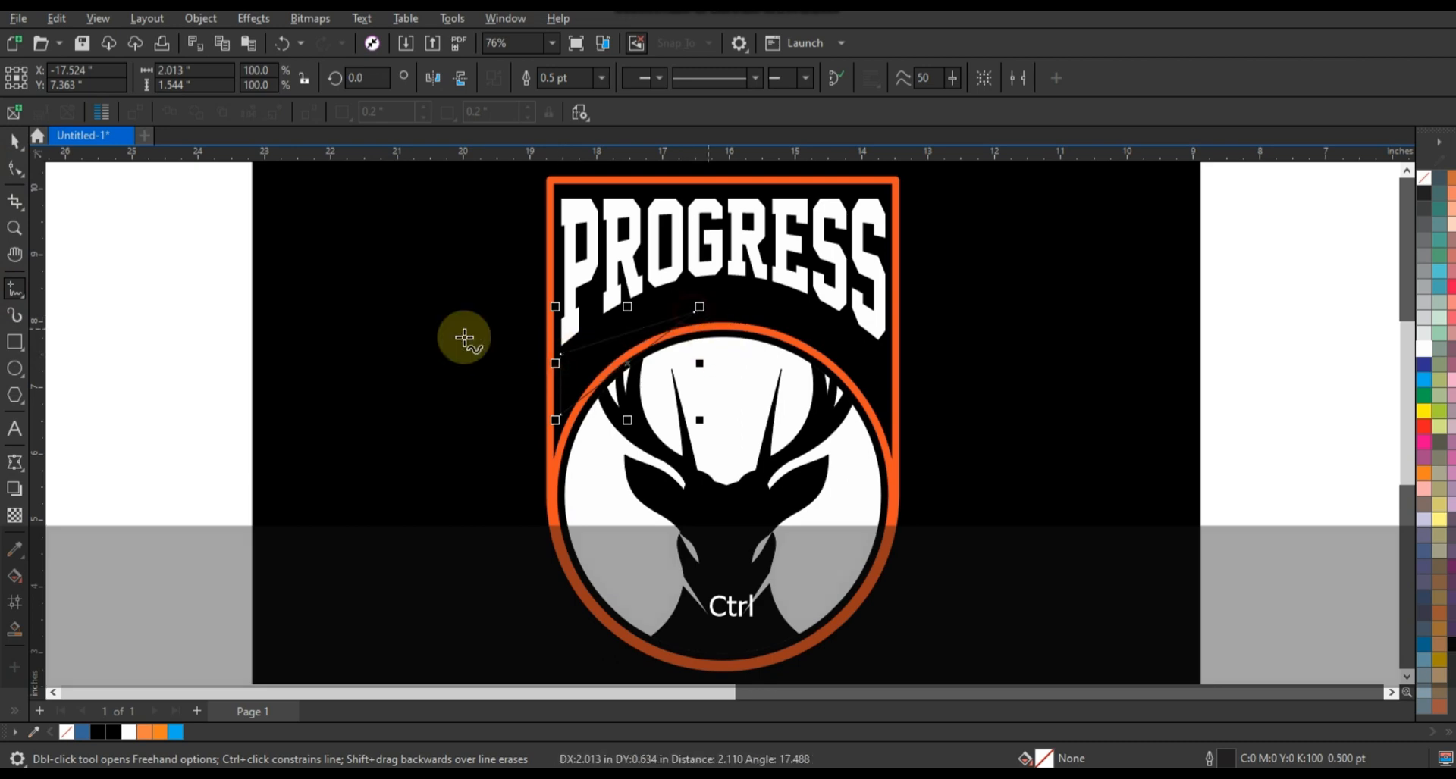
Step: Reshape the triangle between PROGRESS and the circle, bending its upper edge to follow the arch of the lettering
click(15, 167)
key(F10)
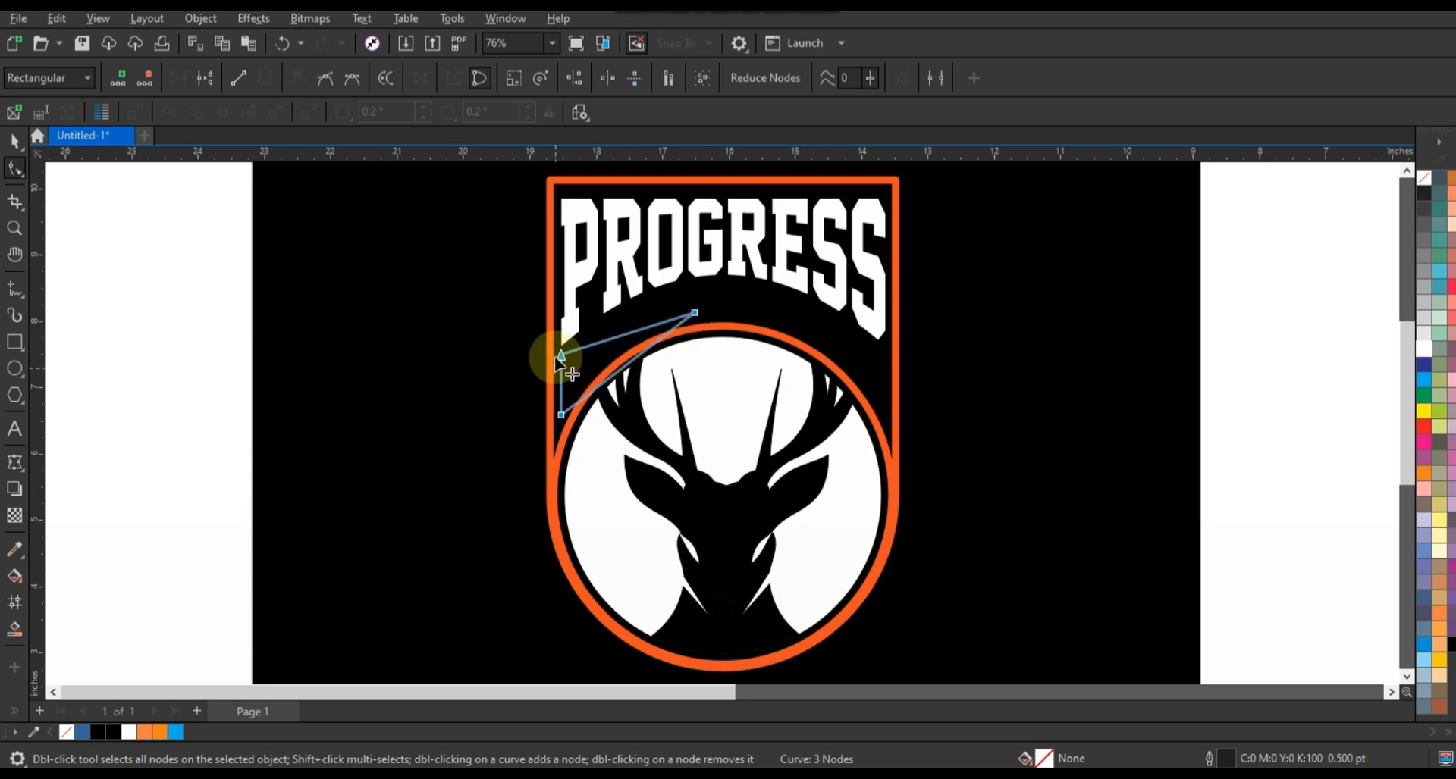
drag(557, 357, 617, 325)
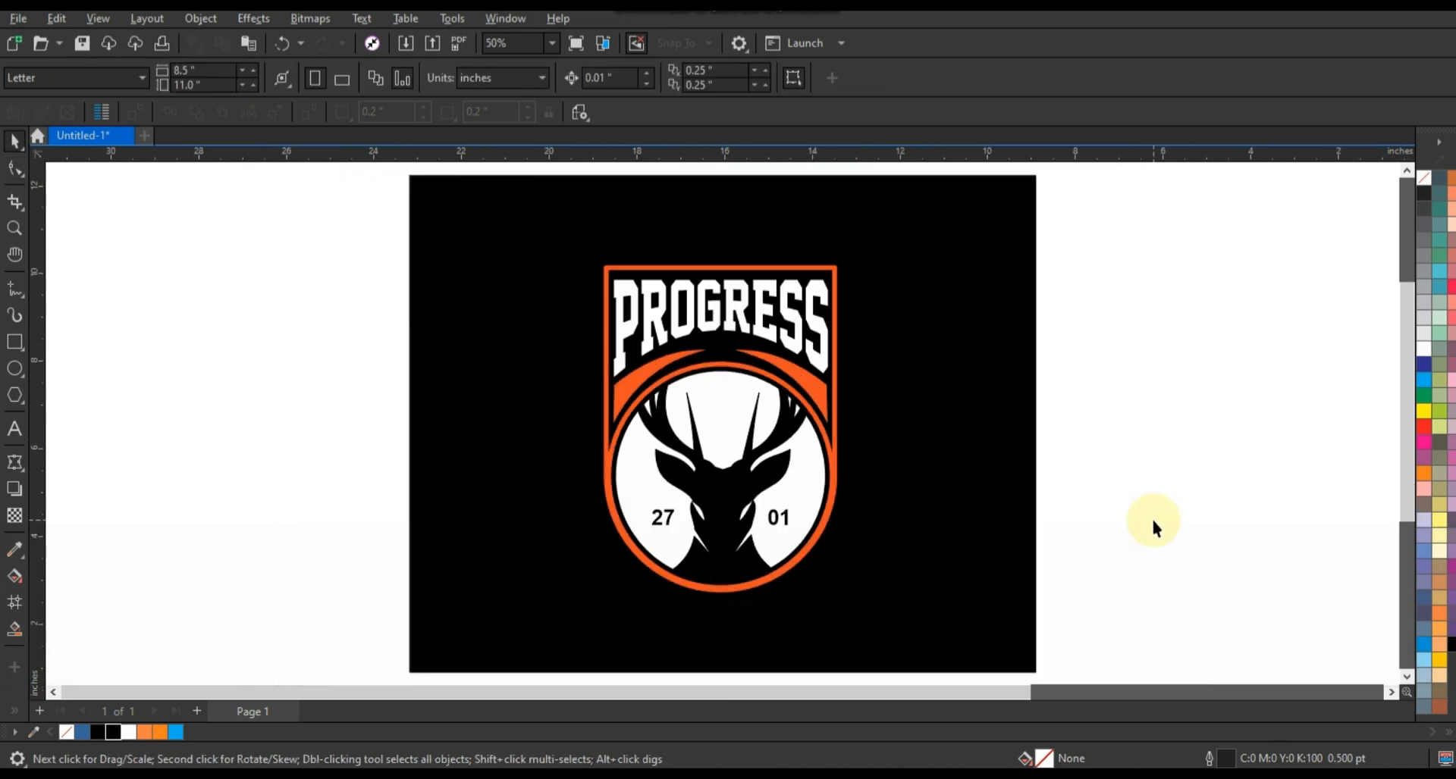
Step: Cut the complete badge artwork to the clipboard and undo the earlier edits back to the stage with the unfilled deer-head outline
key(ctrl+a)
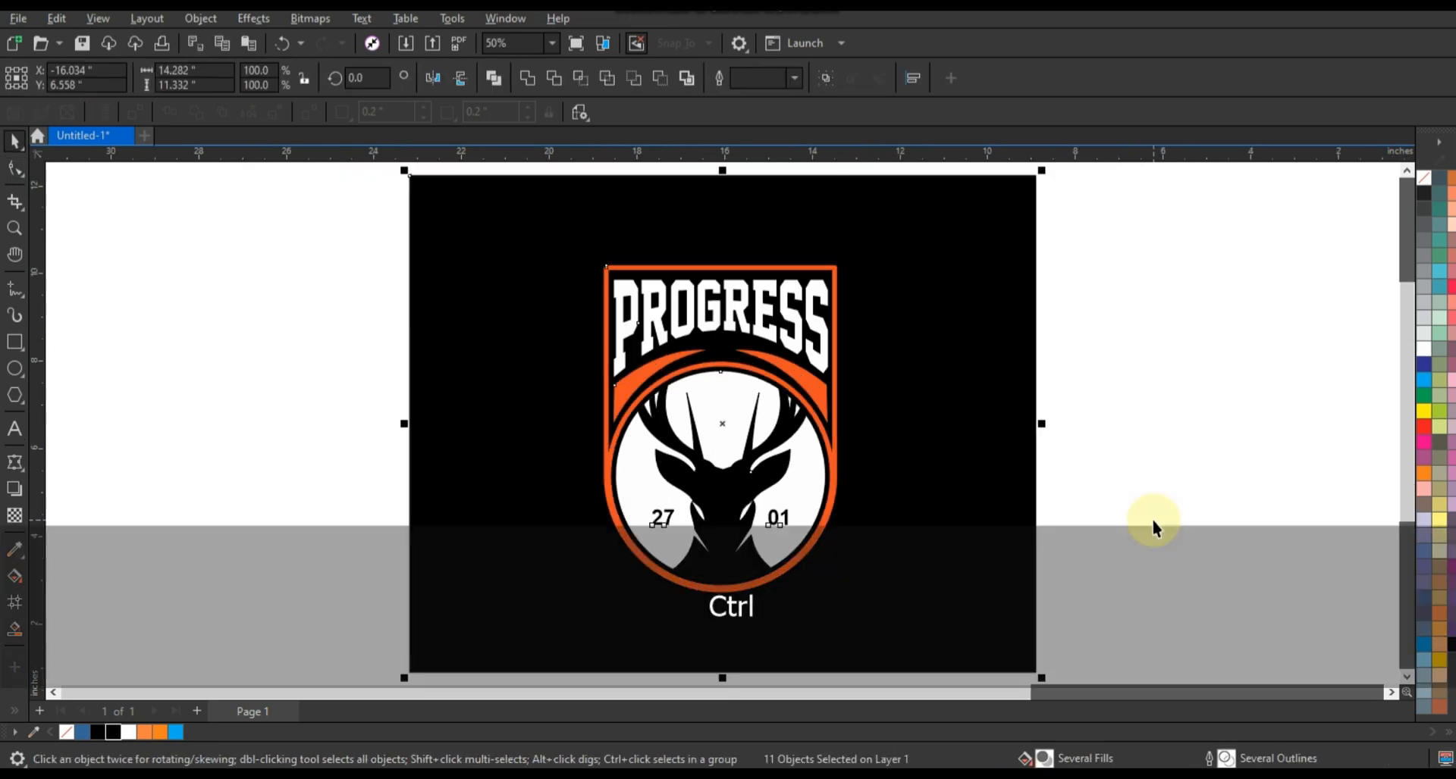
key(ctrl+x)
key(ctrl+z)
key(ctrl+z)
key(ctrl+z)
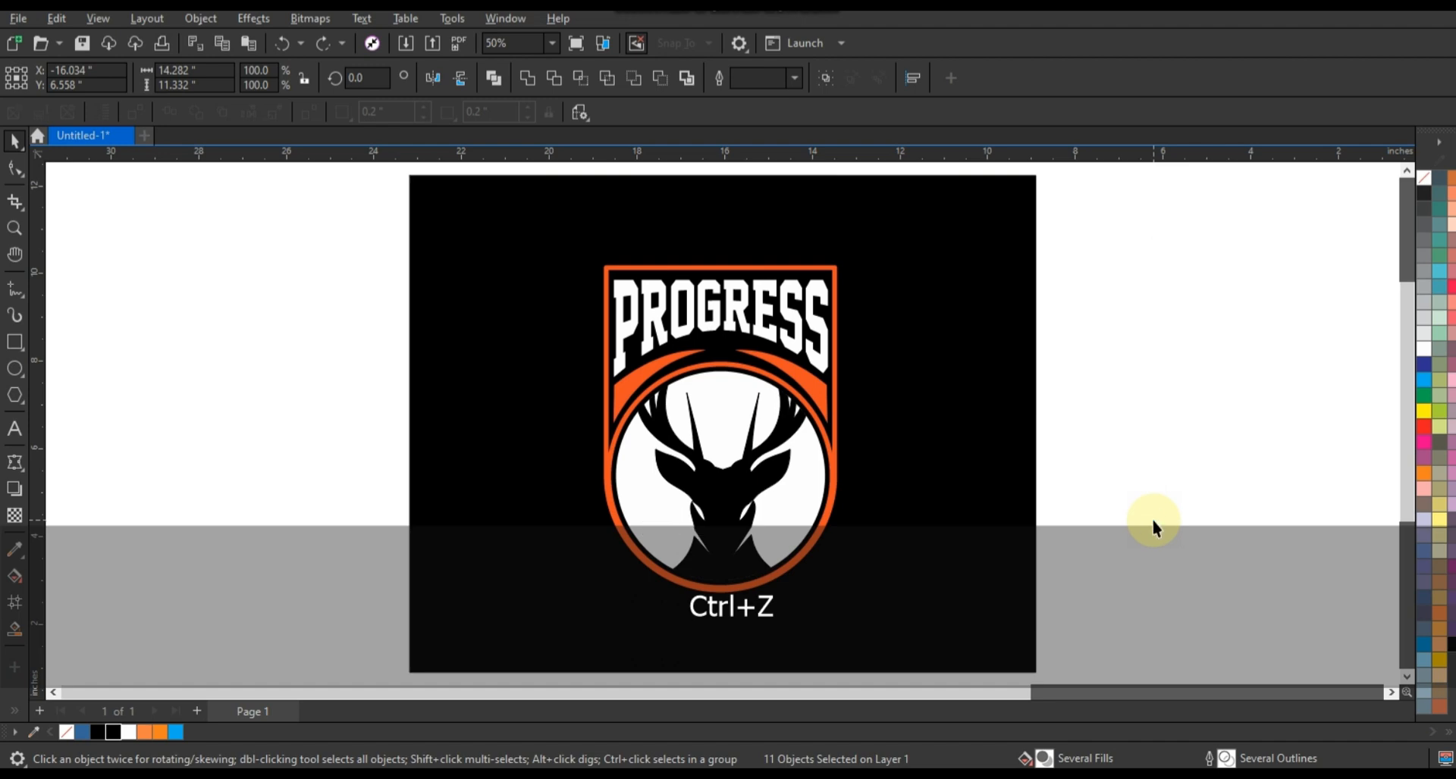
key(ctrl+z)
key(ctrl+z)
key(ctrl+z)
key(ctrl+z)
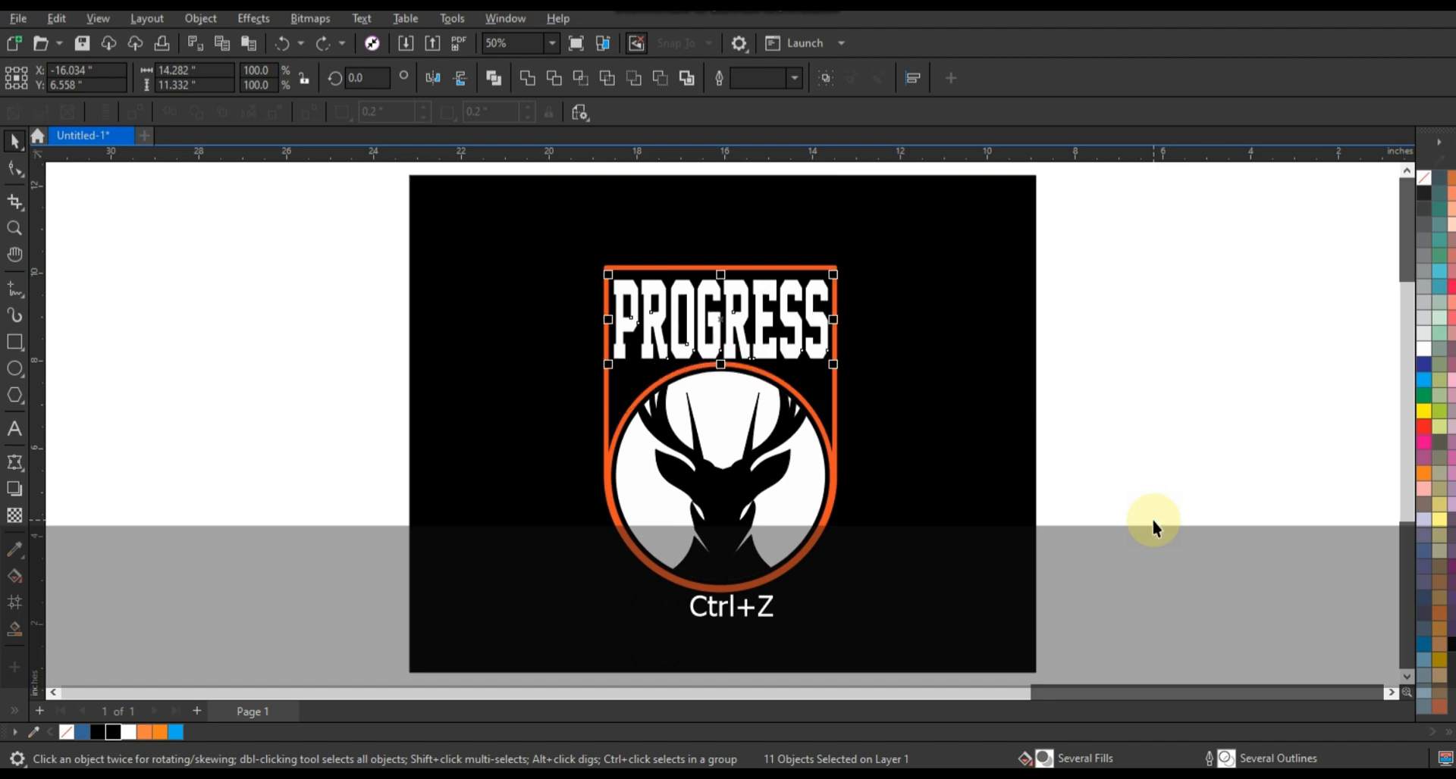
key(ctrl+z)
key(ctrl+z)
key(ctrl+z)
key(ctrl+z)
key(ctrl+z)
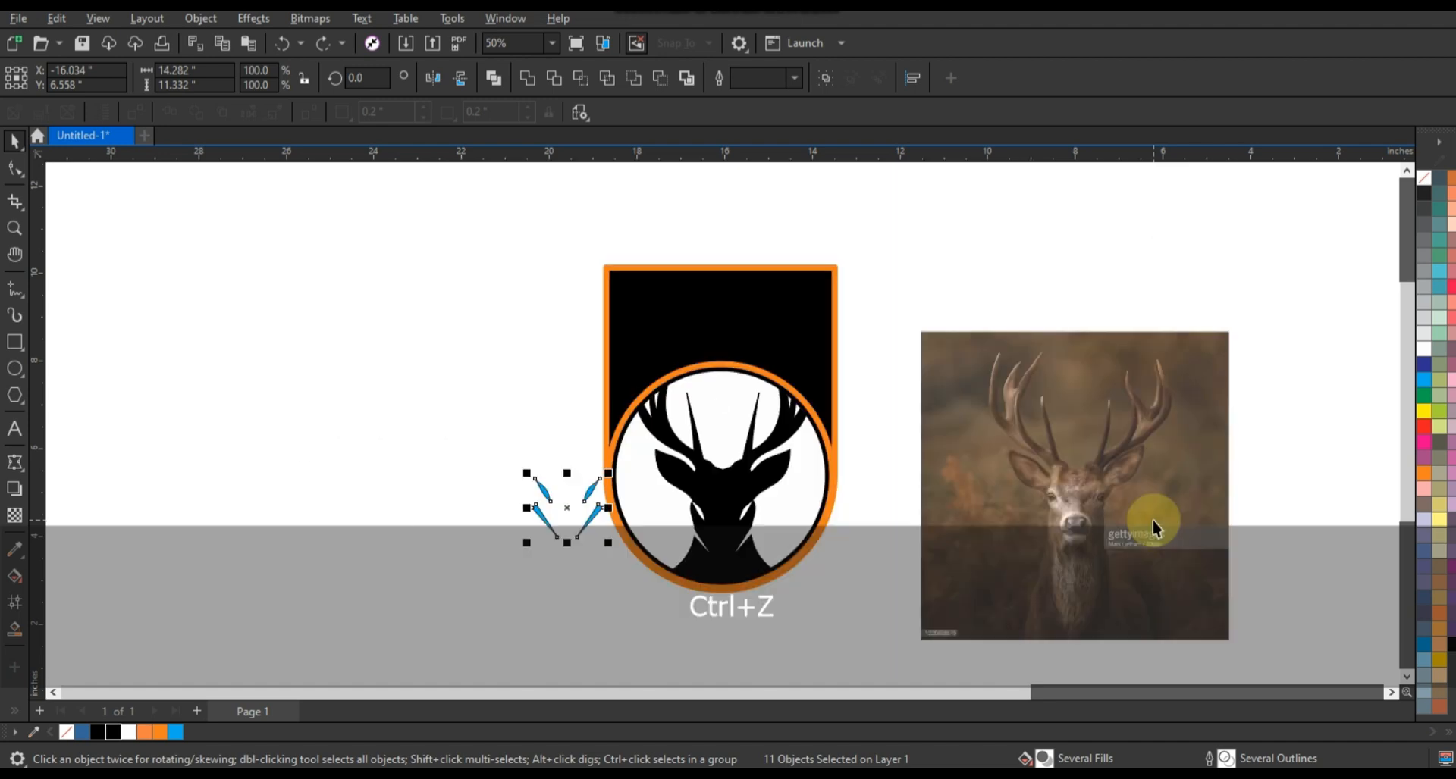
key(ctrl+z)
key(ctrl+z)
key(ctrl+z)
key(ctrl+z)
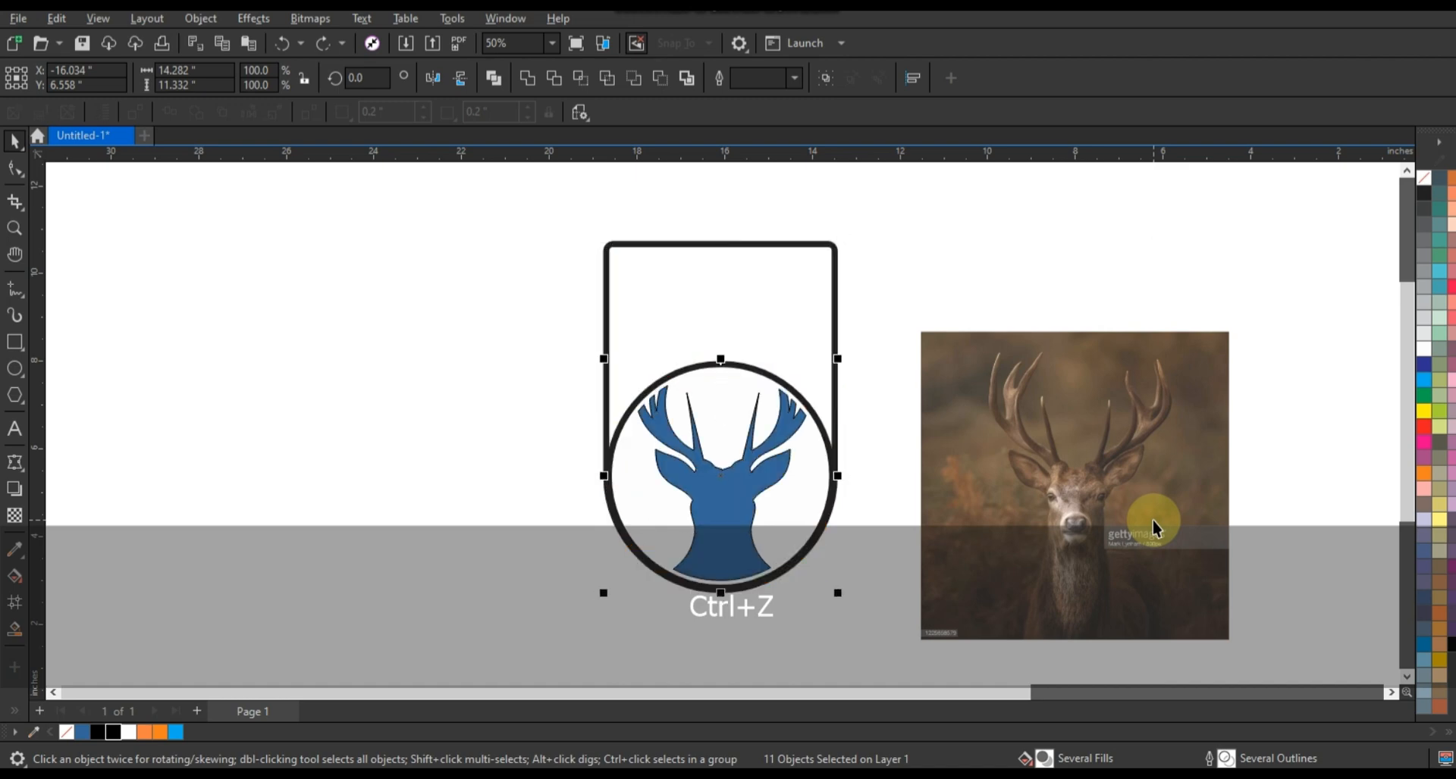
Step: Move the deer-head outline out of the frame into the blank area on the far left and delete the separate double circle
drag(208, 296, 523, 611)
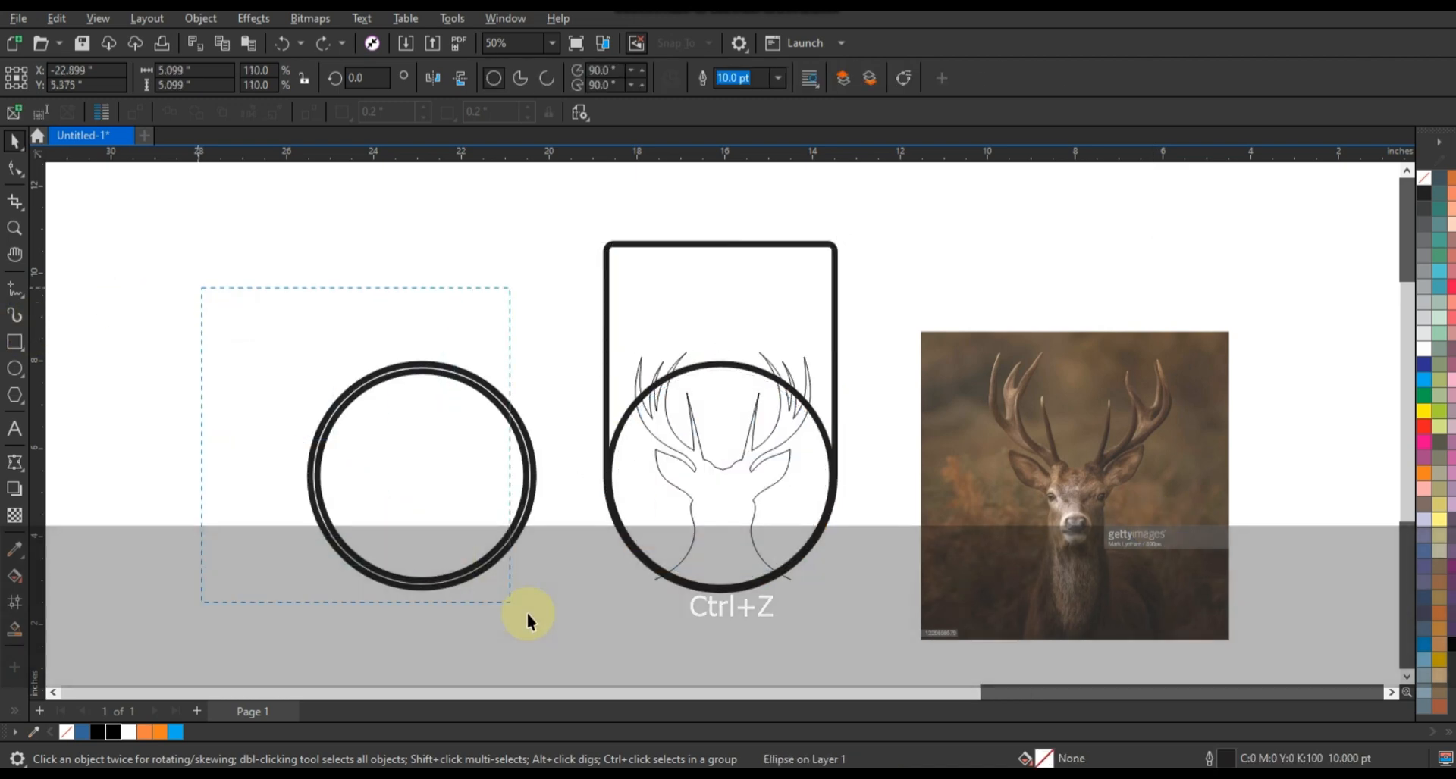
key(Delete)
drag(683, 461, 238, 455)
drag(296, 326, 555, 602)
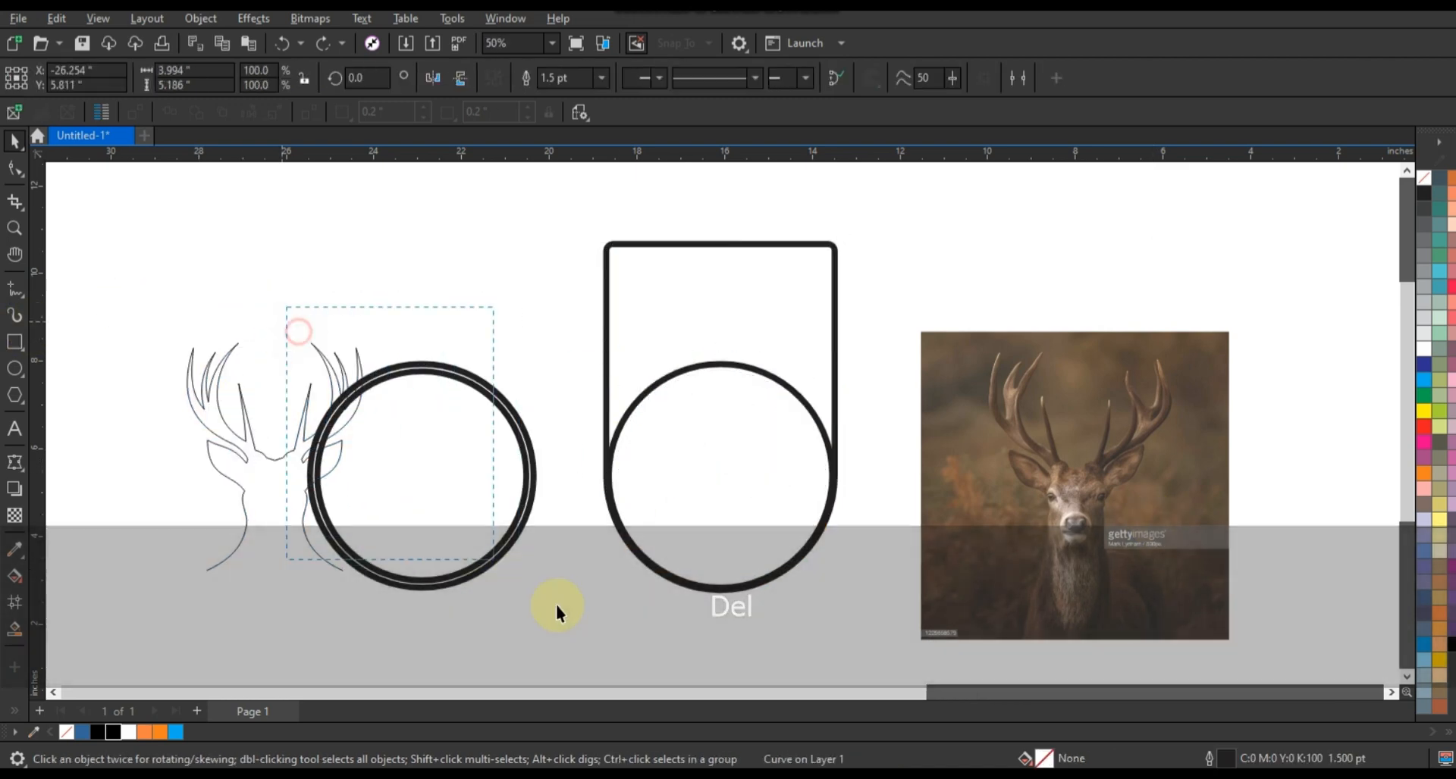
key(Delete)
Step: Delete the rounded frame with its circle and paste the finished badge artwork between the deer outline and the photo
drag(617, 271, 848, 549)
drag(875, 651, 872, 646)
key(Delete)
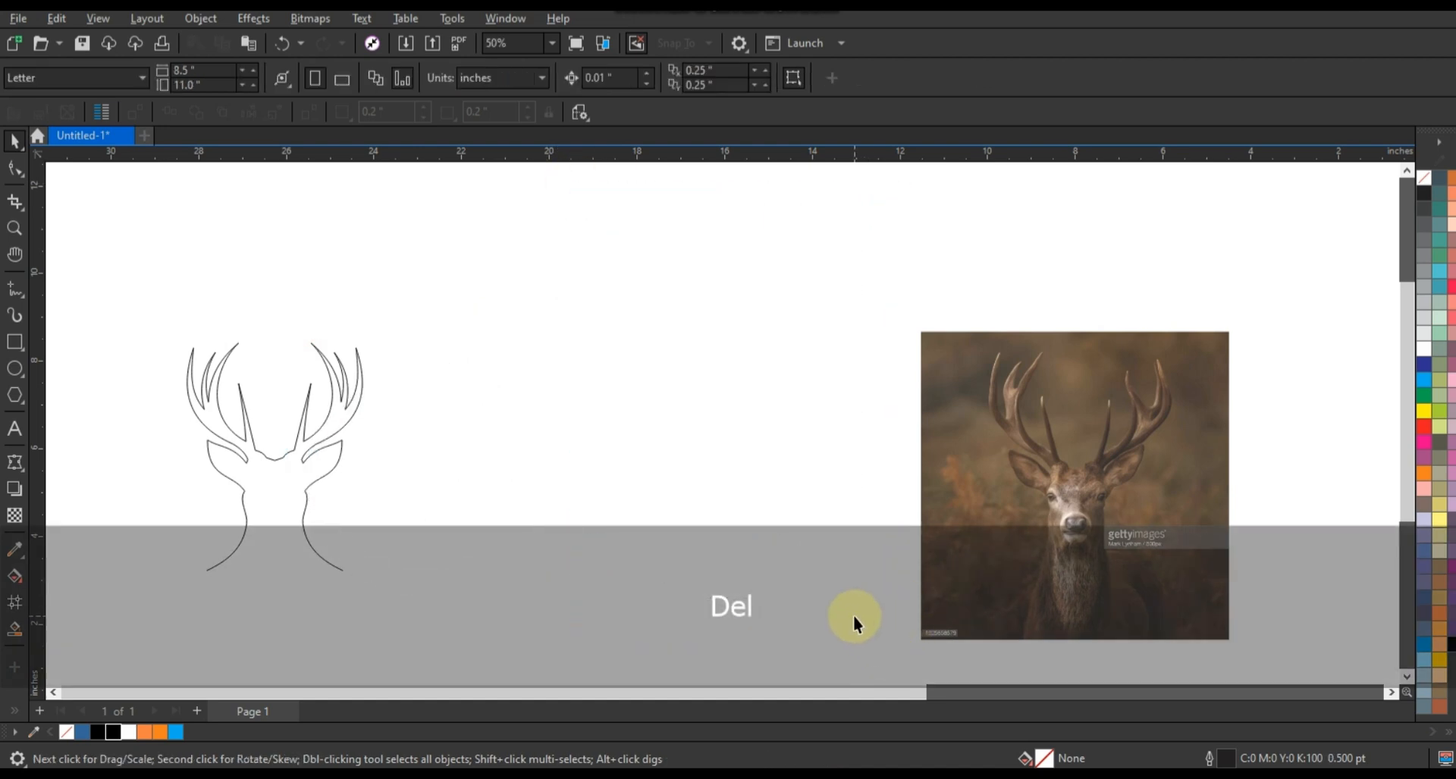
key(ctrl+v)
click(315, 446)
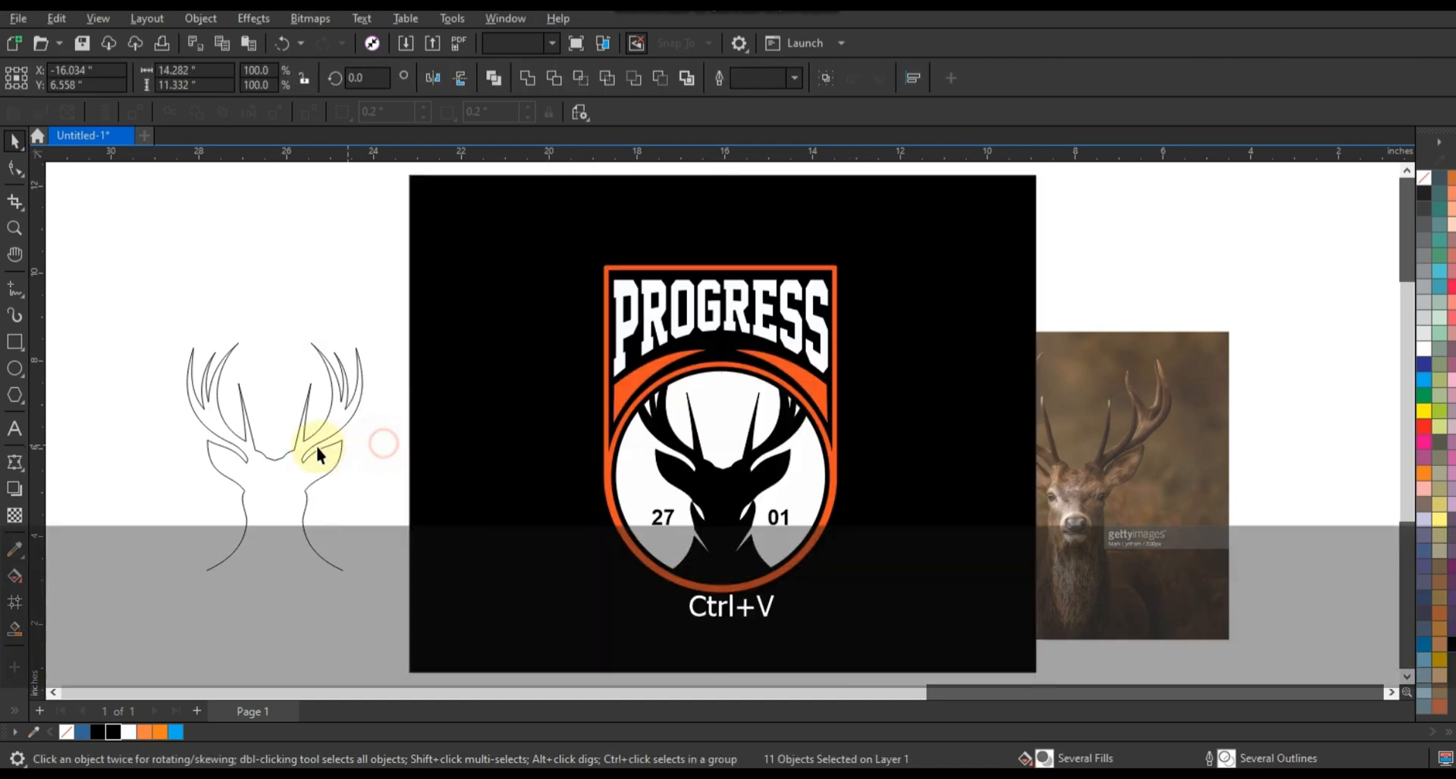